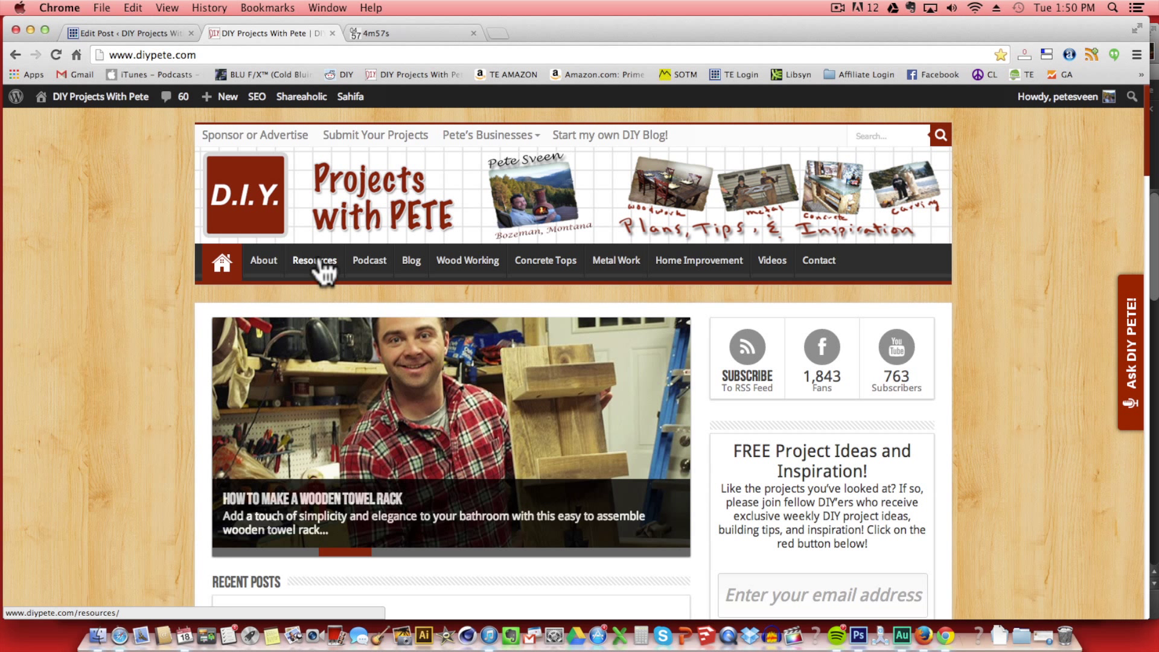
Open diypete.com's How to Start a Blog page and follow its Bluehost banner ad.
left_click(606, 138)
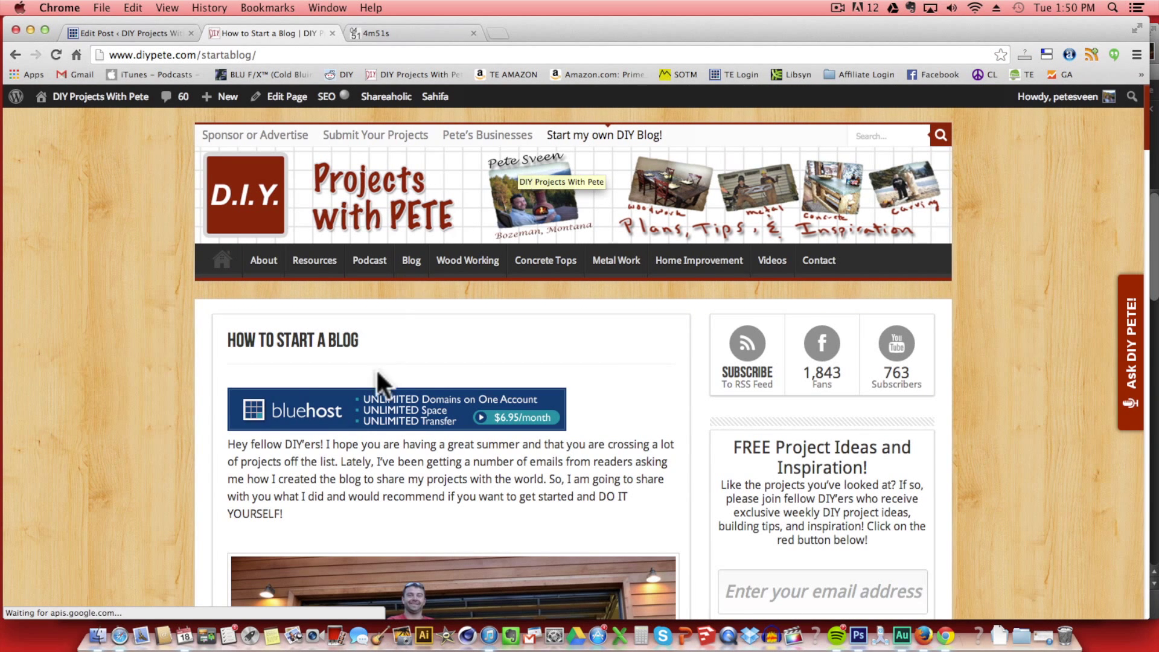
left_click(371, 415)
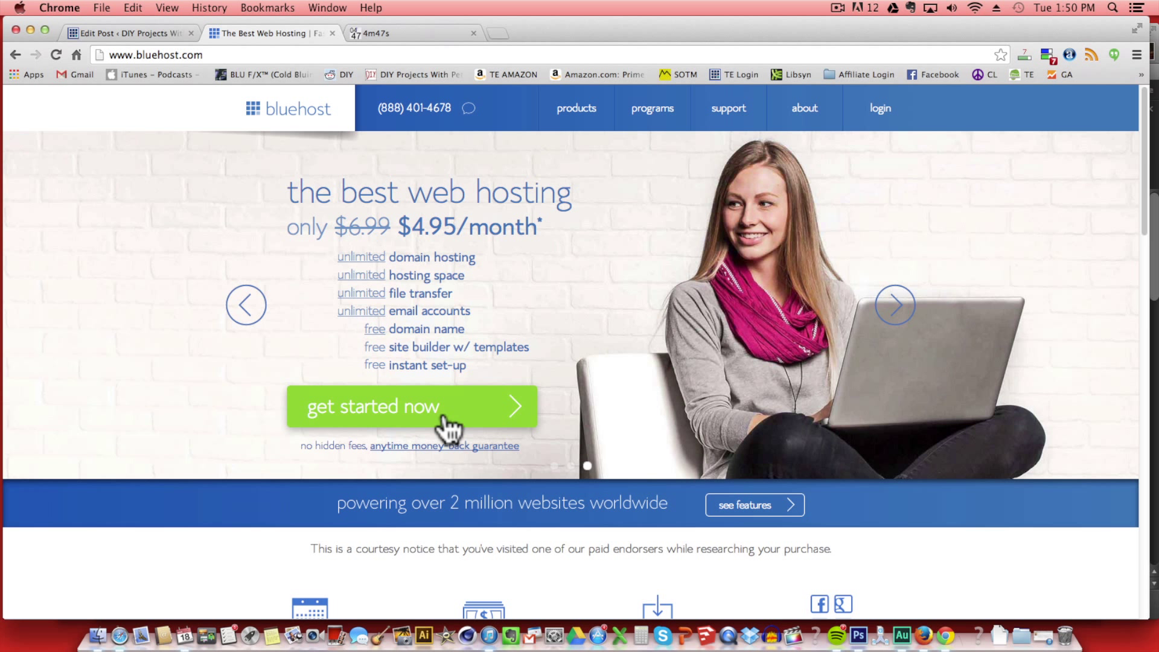
Request downsouthdiy with the .com ending as a new domain in Bluehost's sign-up.
left_click(447, 426)
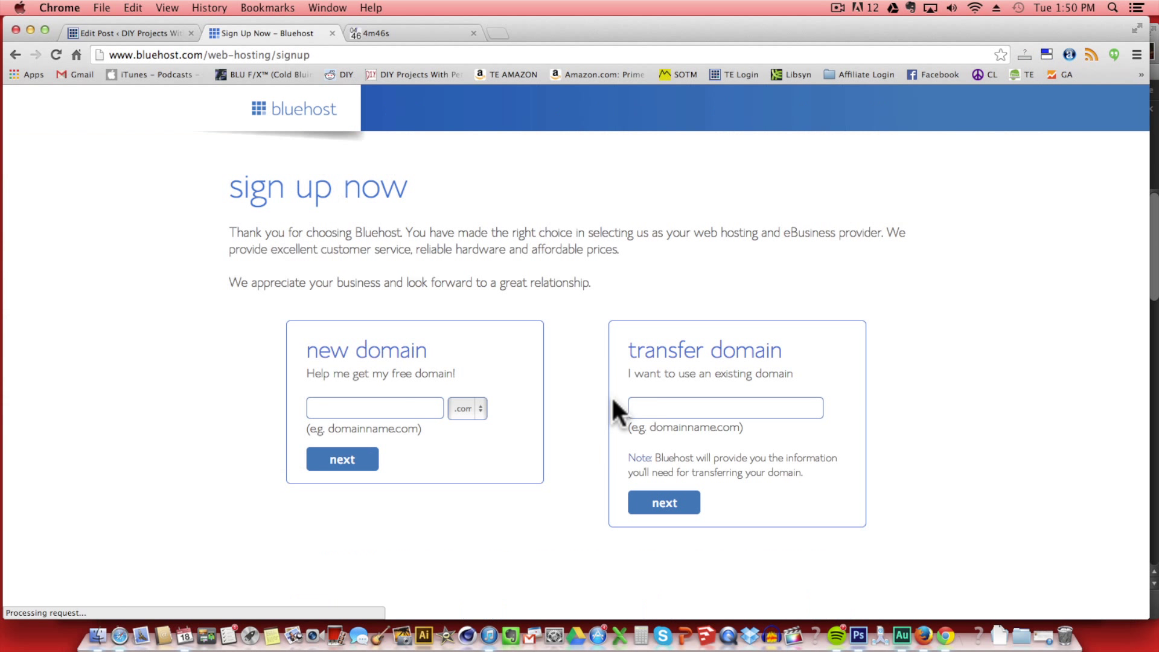
left_click(402, 406)
type("down")
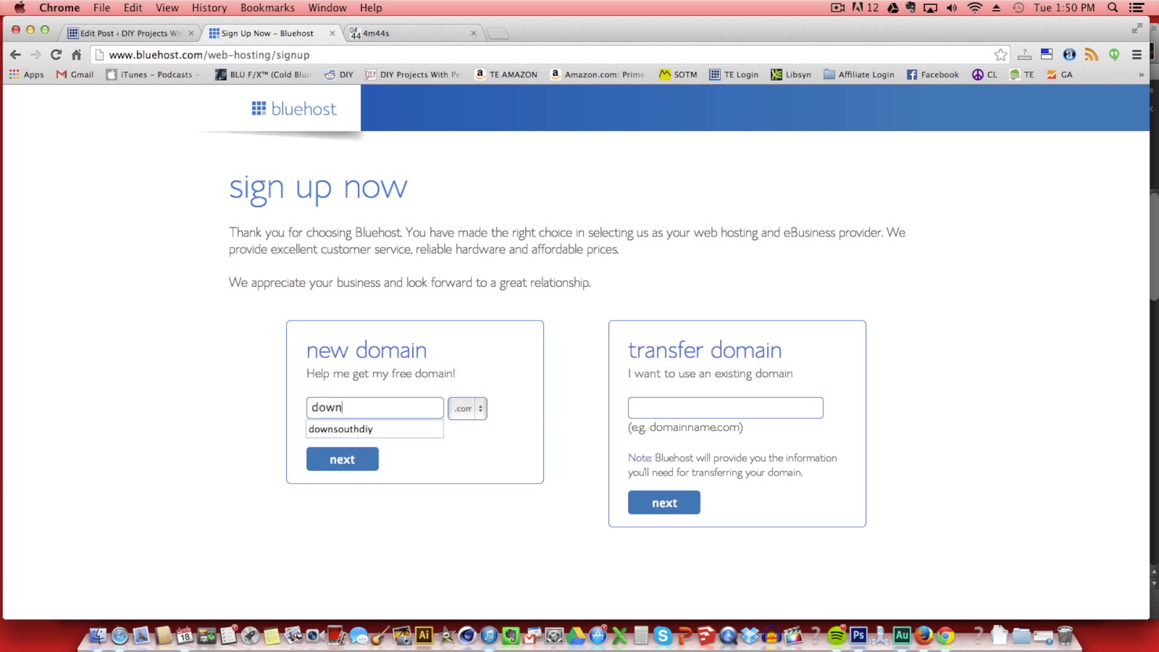
type("southdiy")
left_click(475, 407)
left_click(479, 406)
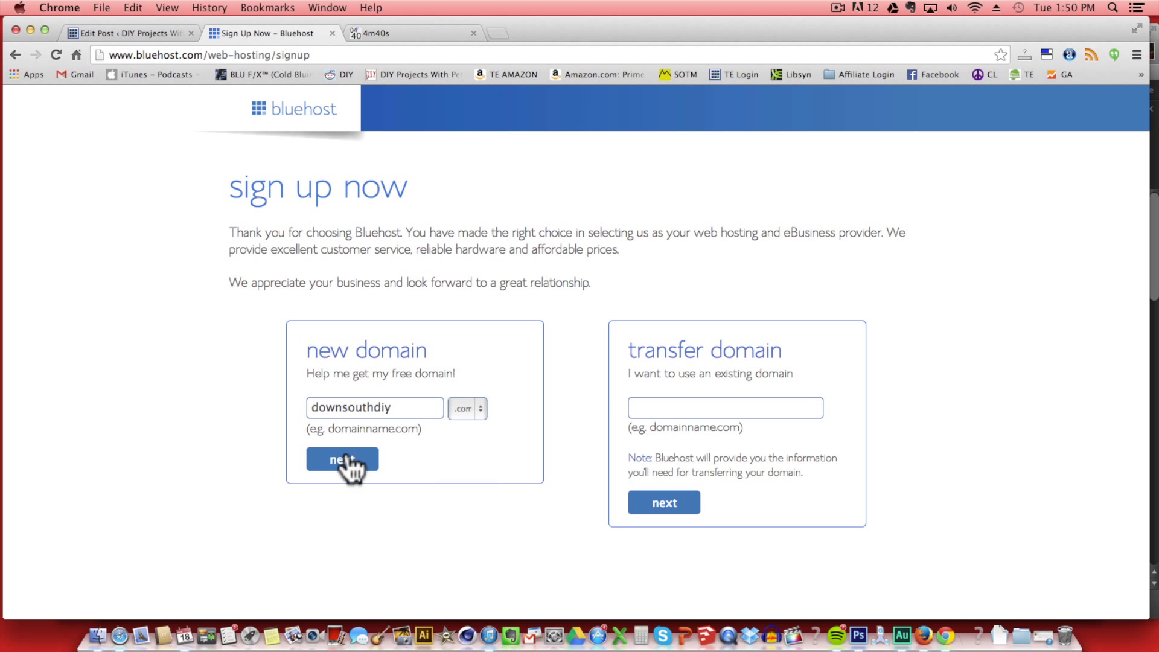
left_click(343, 459)
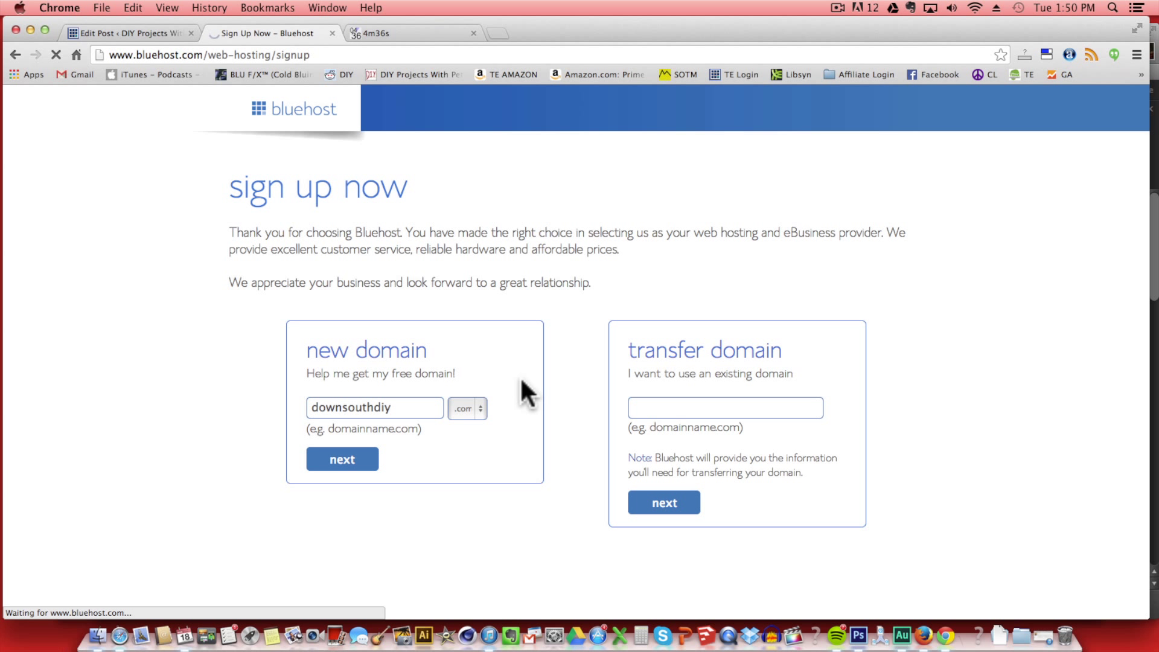
Enter the contact's first name, last name and street address.
left_click(523, 339)
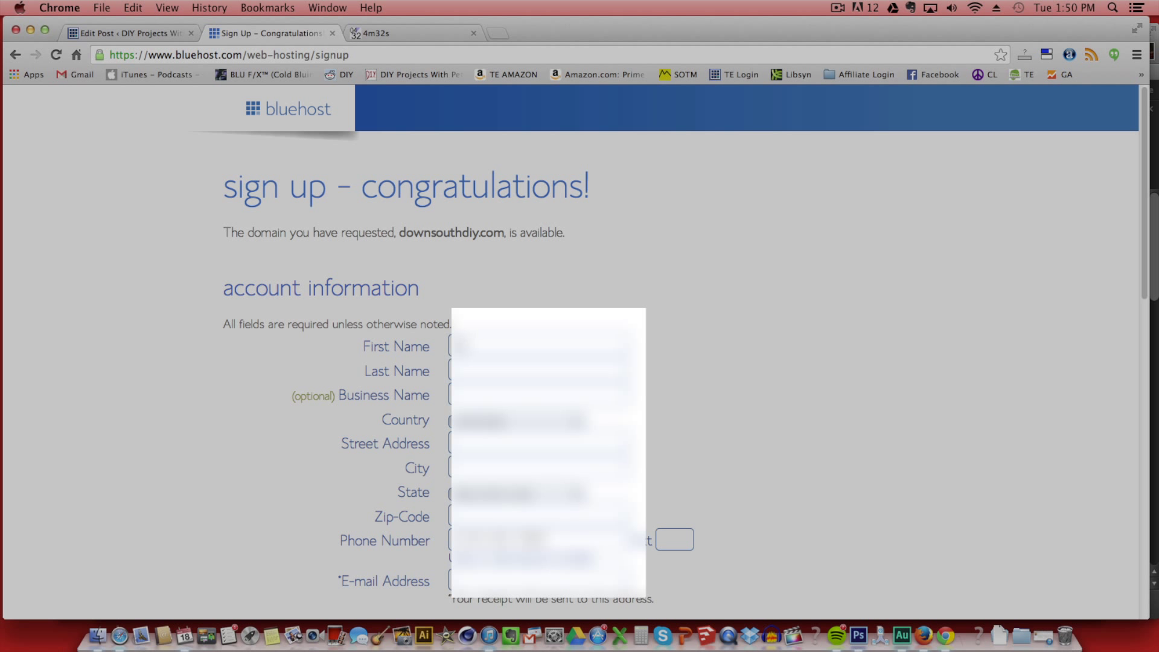
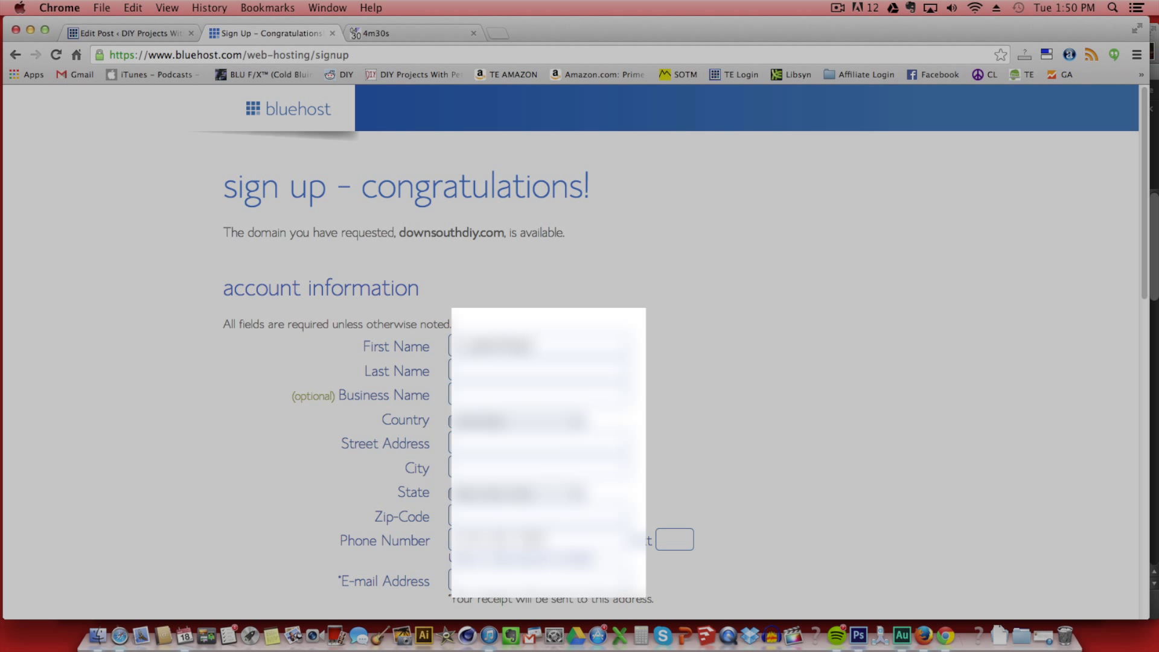
key("BackSpace")
key("BackSpace")
key("BackSpace")
key("BackSpace")
key("BackSpace")
key("Tab")
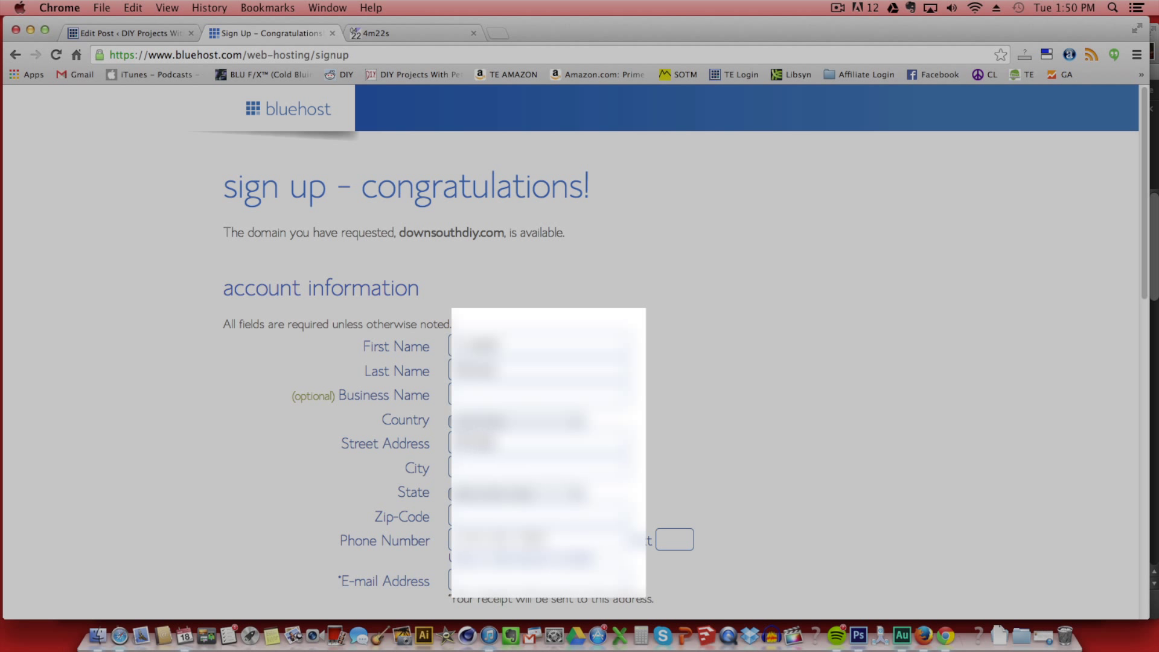
Fill in the contact's city, state, zip code and phone number.
key("Tab")
type("Nashville")
key("Tab")
type("T")
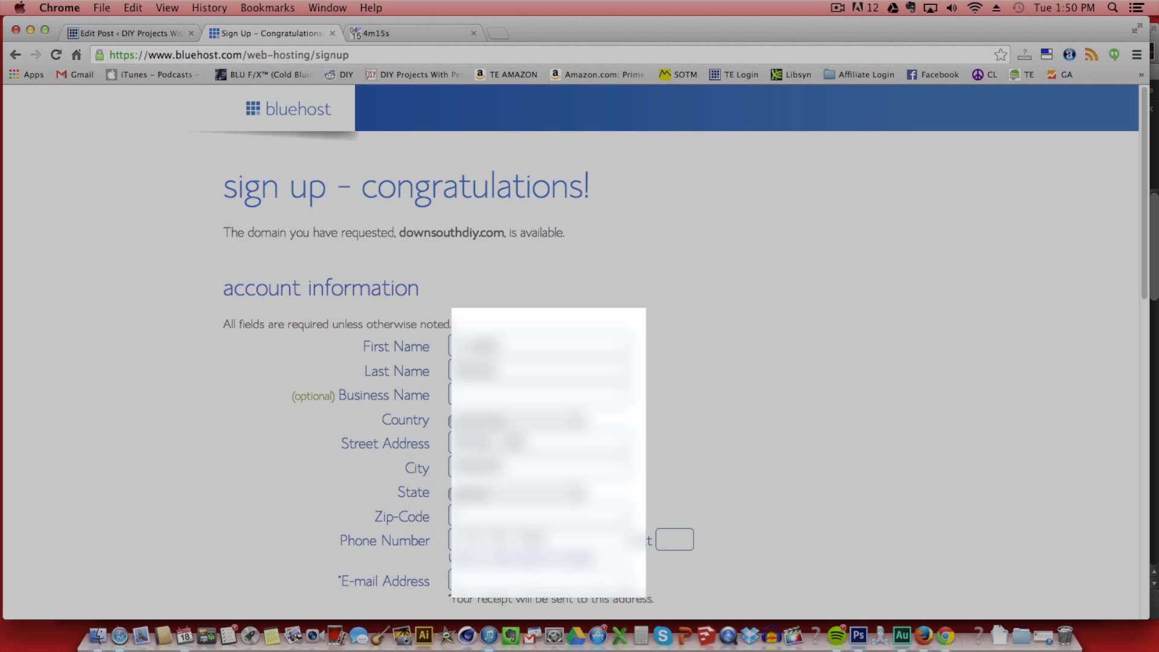
key("Tab")
type("37201")
key("Tab")
type("6155551234")
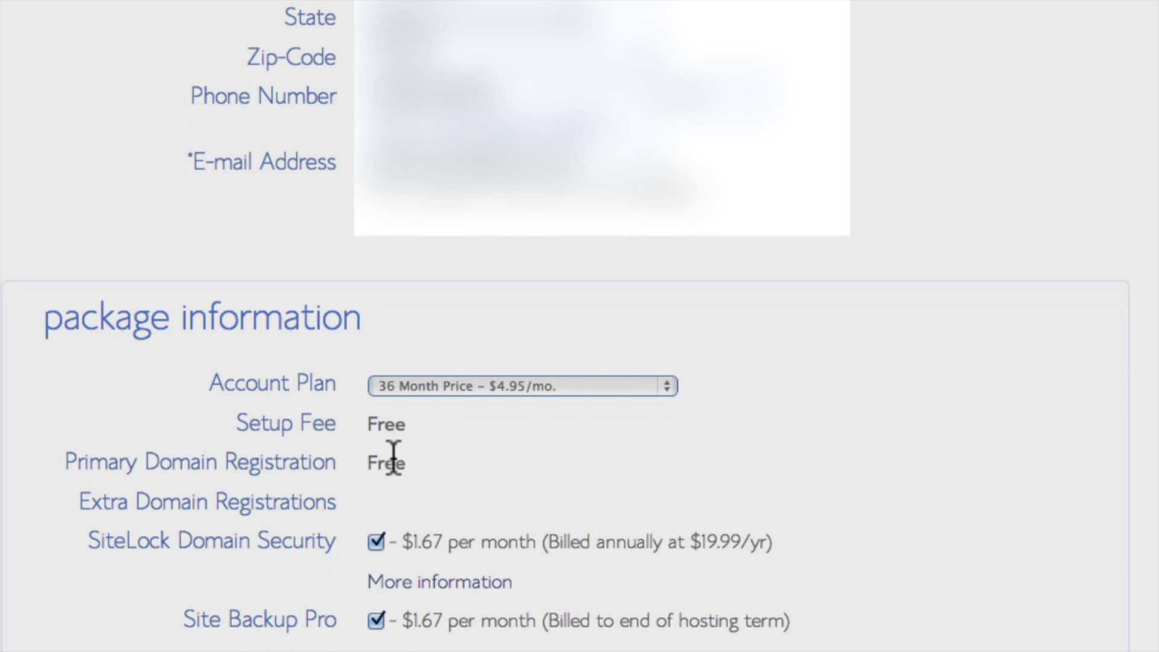
Choose the 12-month $6.95/mo plan and decline SiteLock, Site Backup Pro and Whois Privacy.
left_click(451, 385)
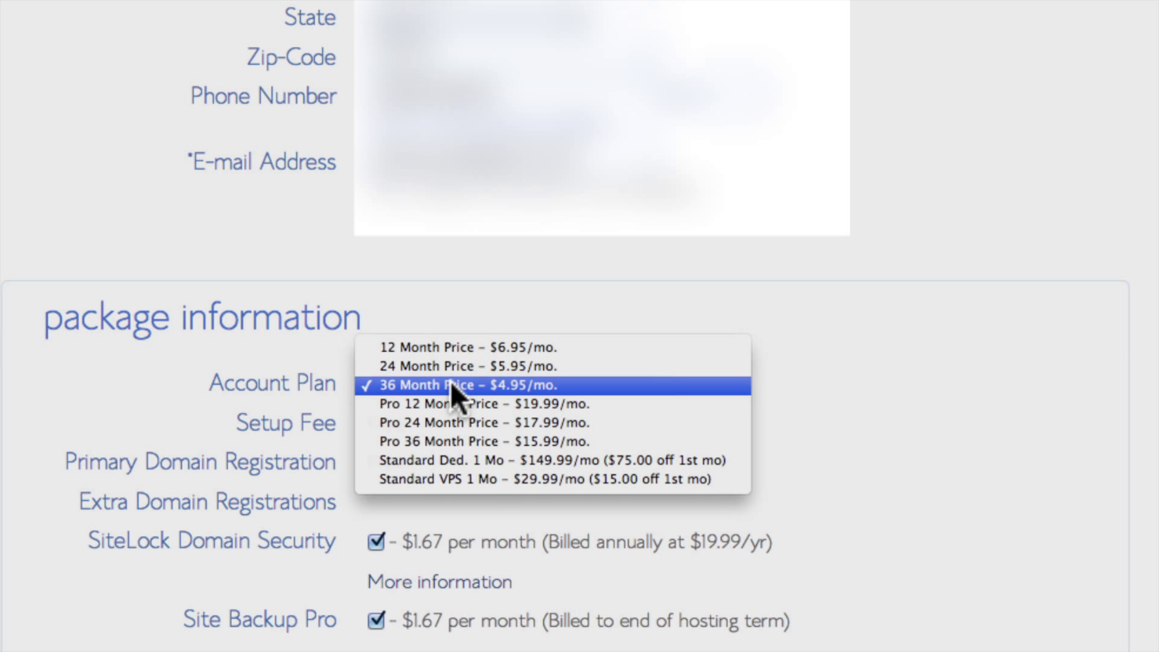
left_click(445, 342)
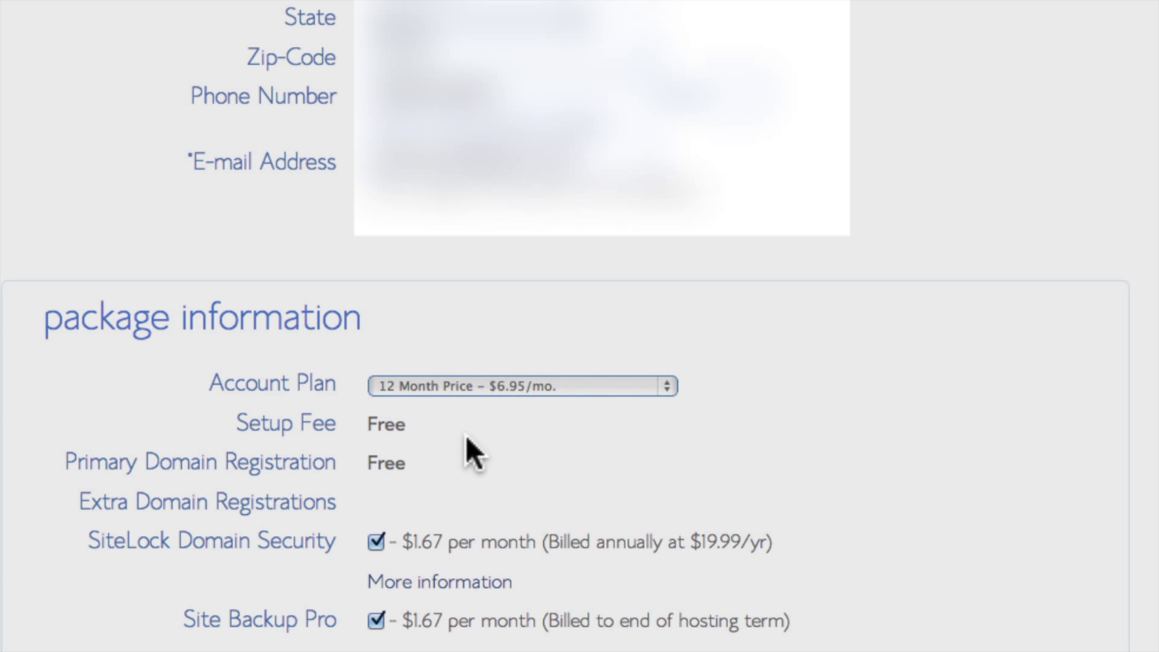
scroll(465, 436, "down", 3)
scroll(465, 437, "down", 1)
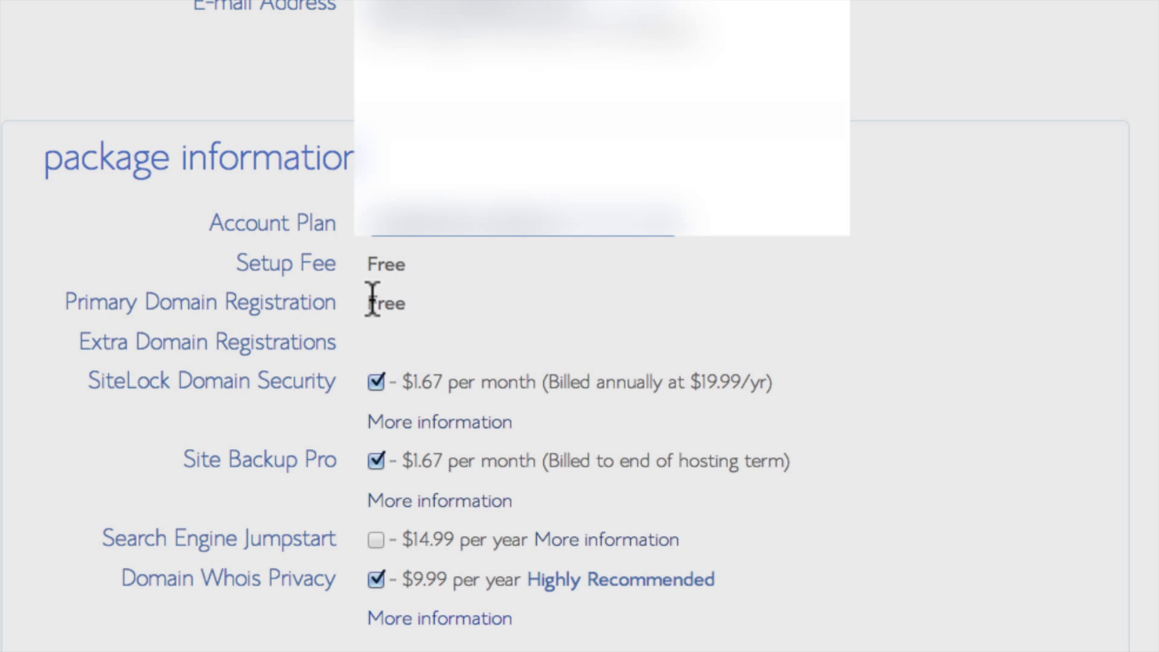
left_click(375, 382)
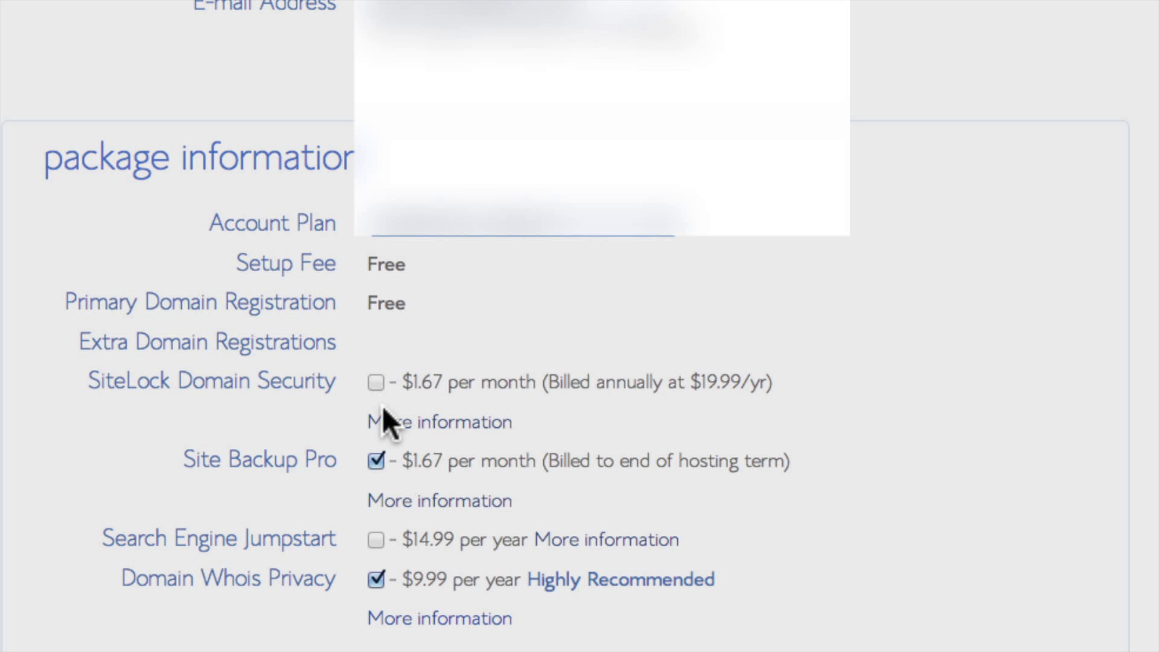
left_click(377, 462)
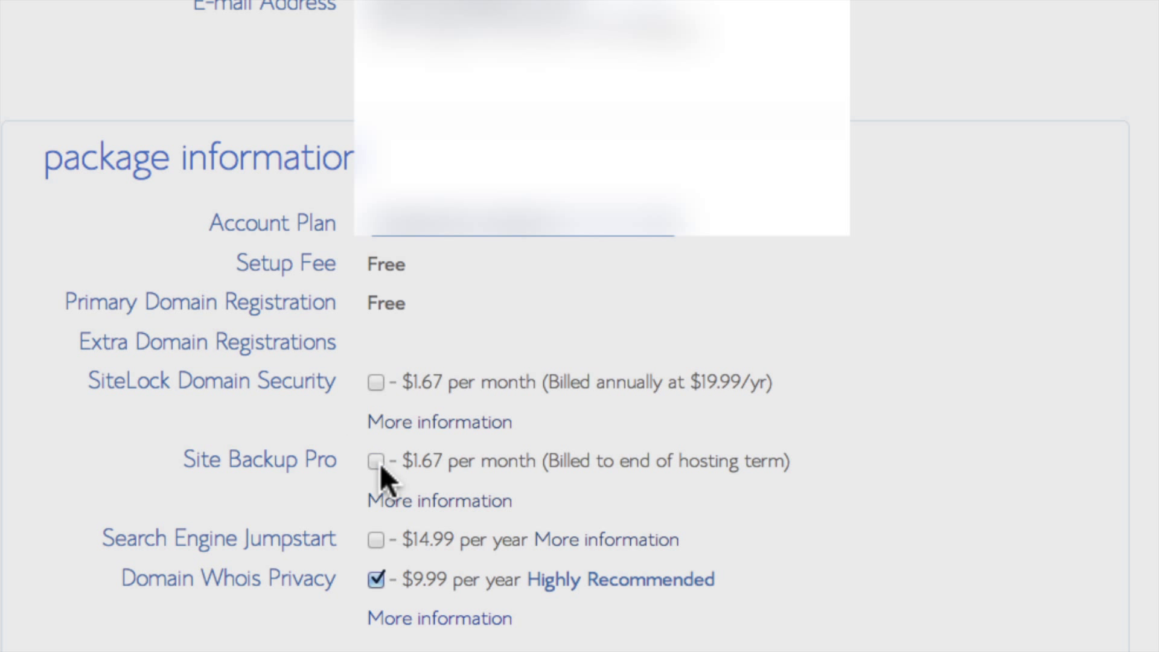
left_click(374, 577)
Enter the credit card number and expiration date, then submit the billing details.
scroll(590, 537, "down", 5)
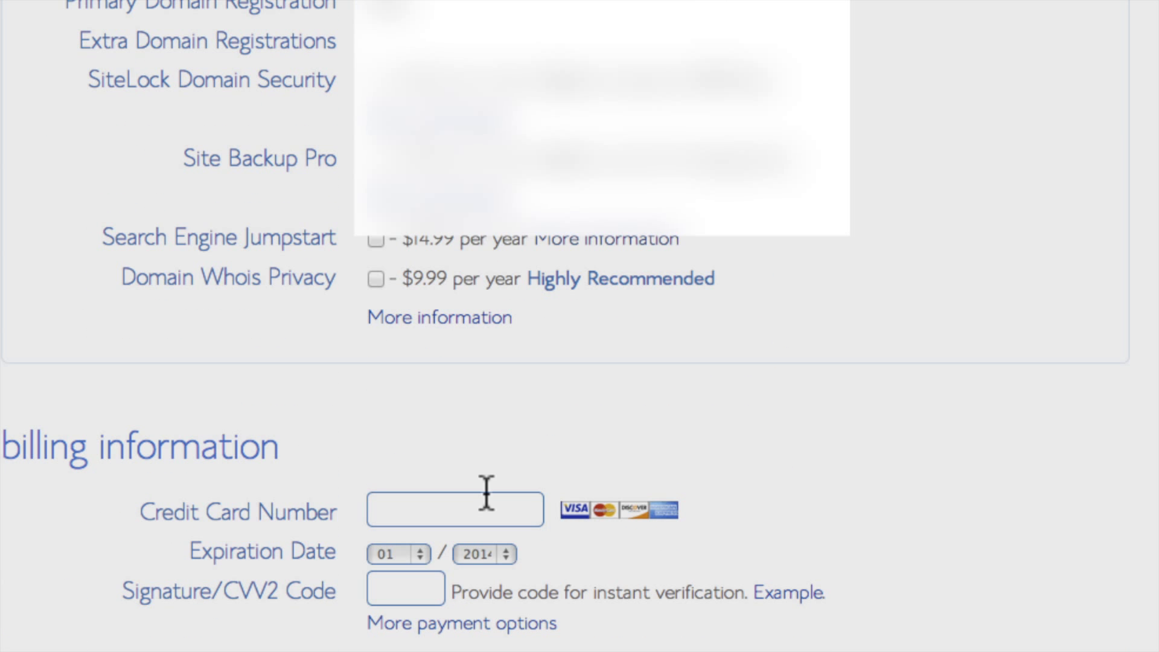
left_click(480, 506)
scroll(628, 535, "down", 4)
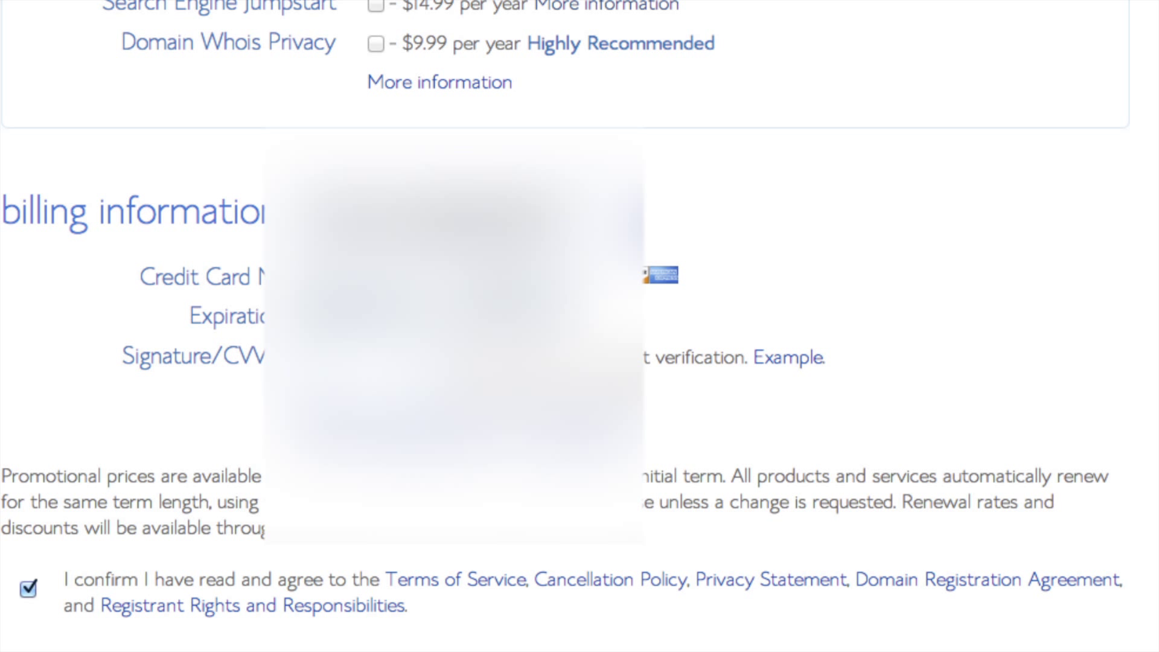
left_click(341, 299)
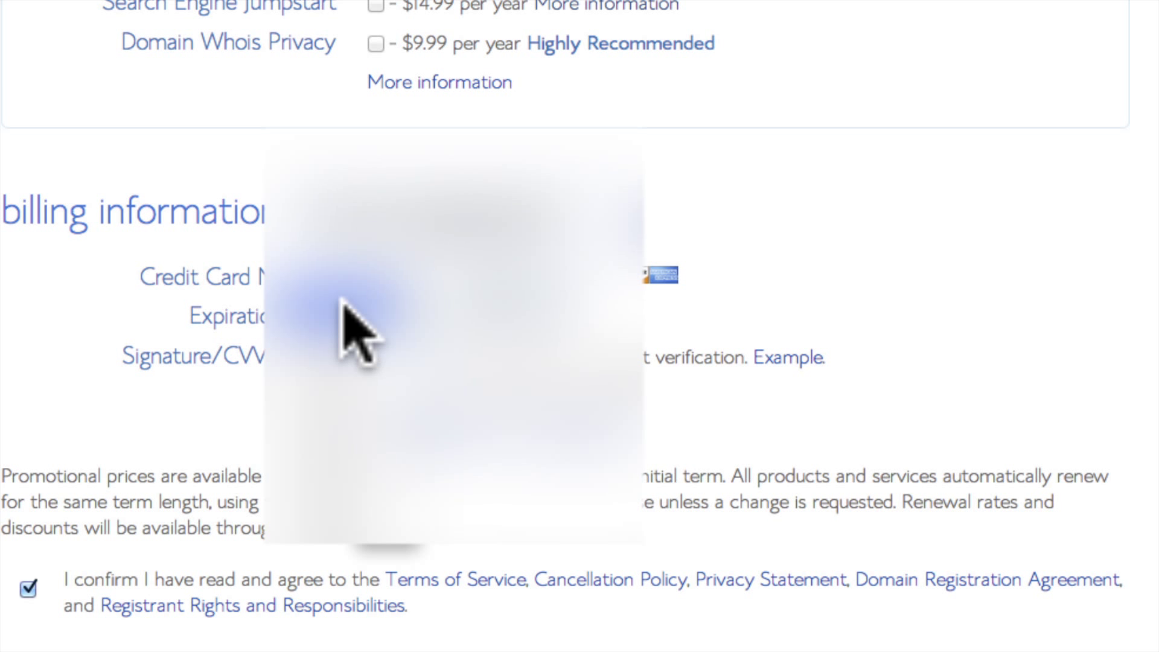
left_click(523, 349)
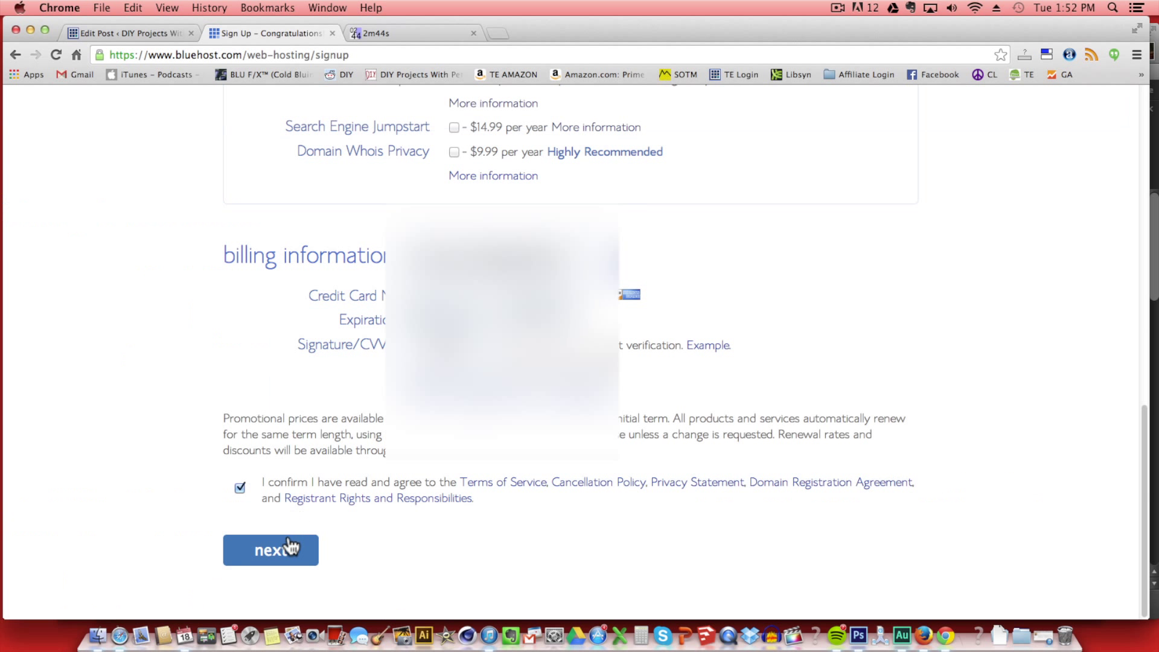
left_click(292, 549)
Skip every Additional Options add-on and complete the purchase at a $0.00 upgrade total.
scroll(379, 317, "down", 5)
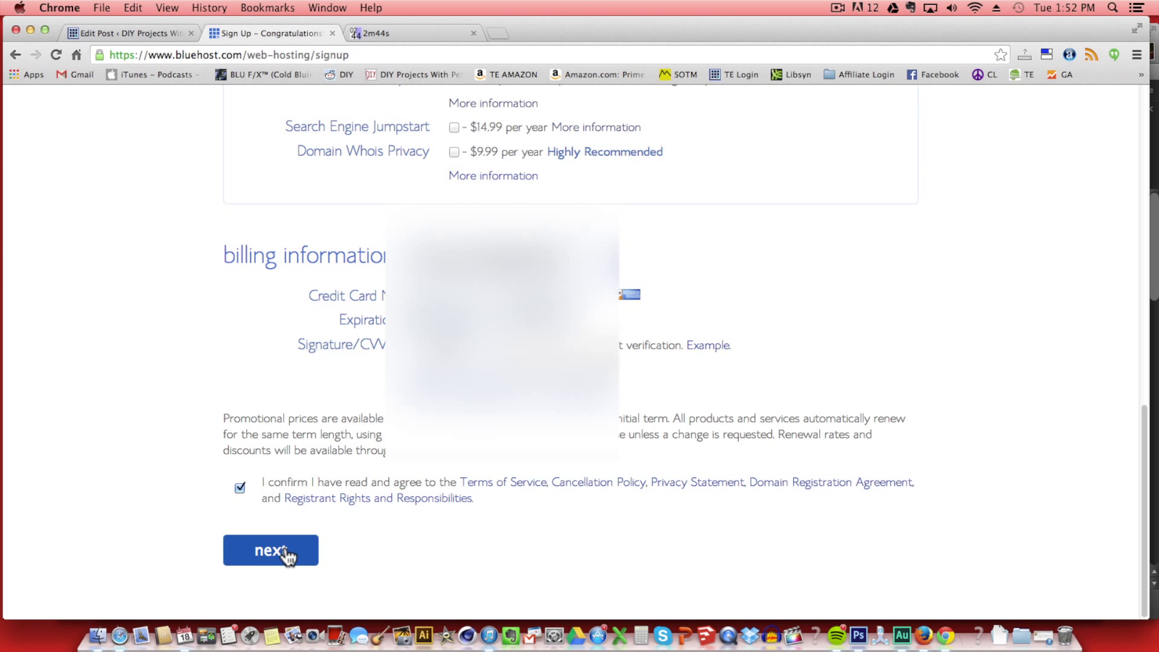
left_click(286, 552)
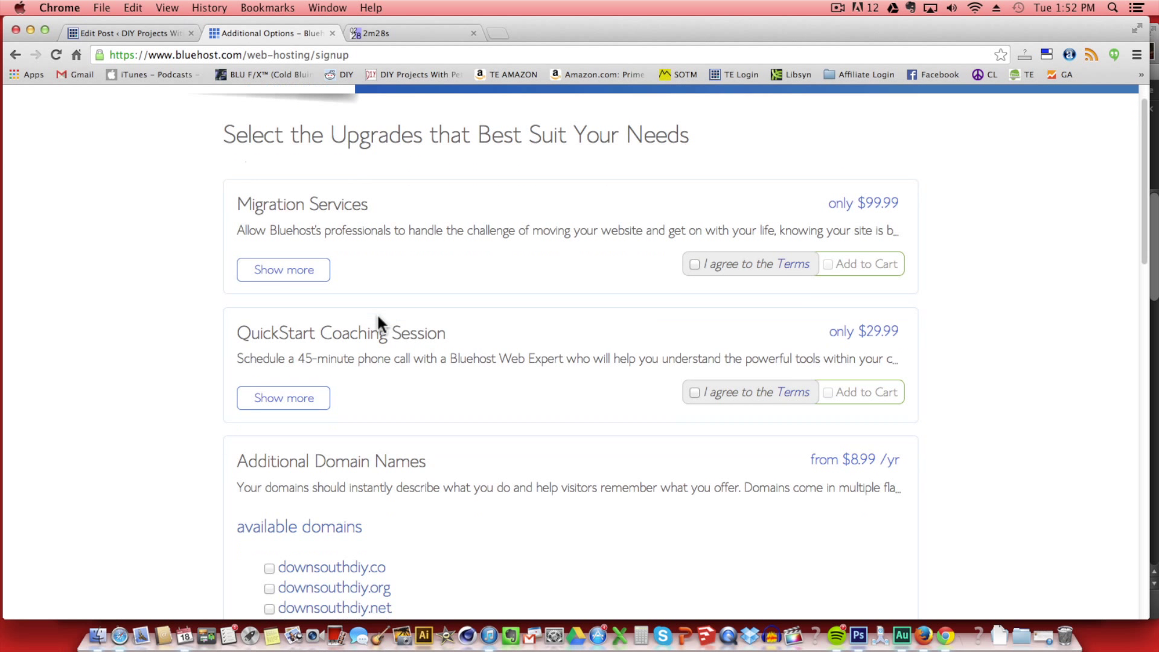
scroll(378, 317, "down", 5)
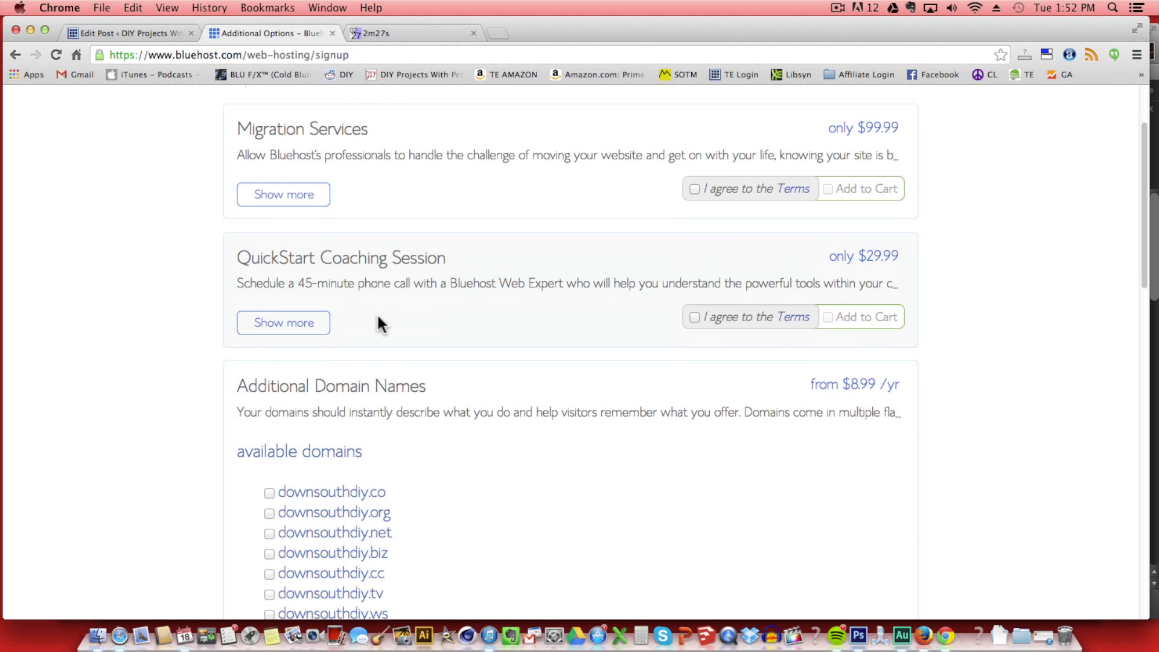
scroll(379, 316, "down", 10)
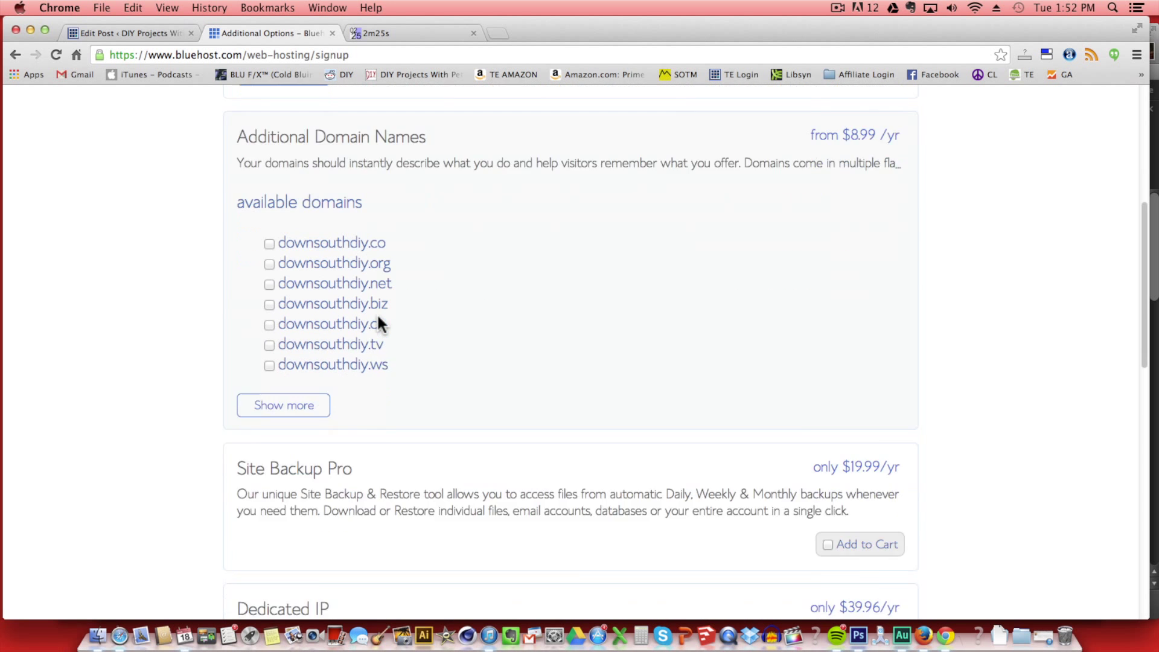
scroll(356, 430, "down", 13)
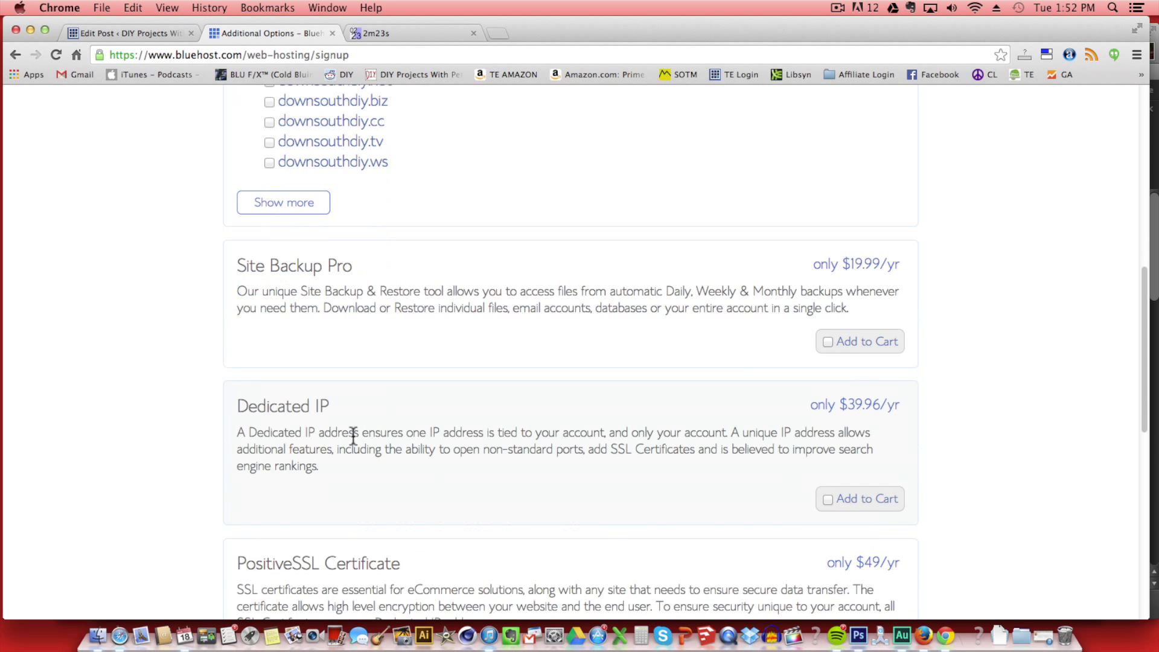
scroll(353, 434, "down", 10)
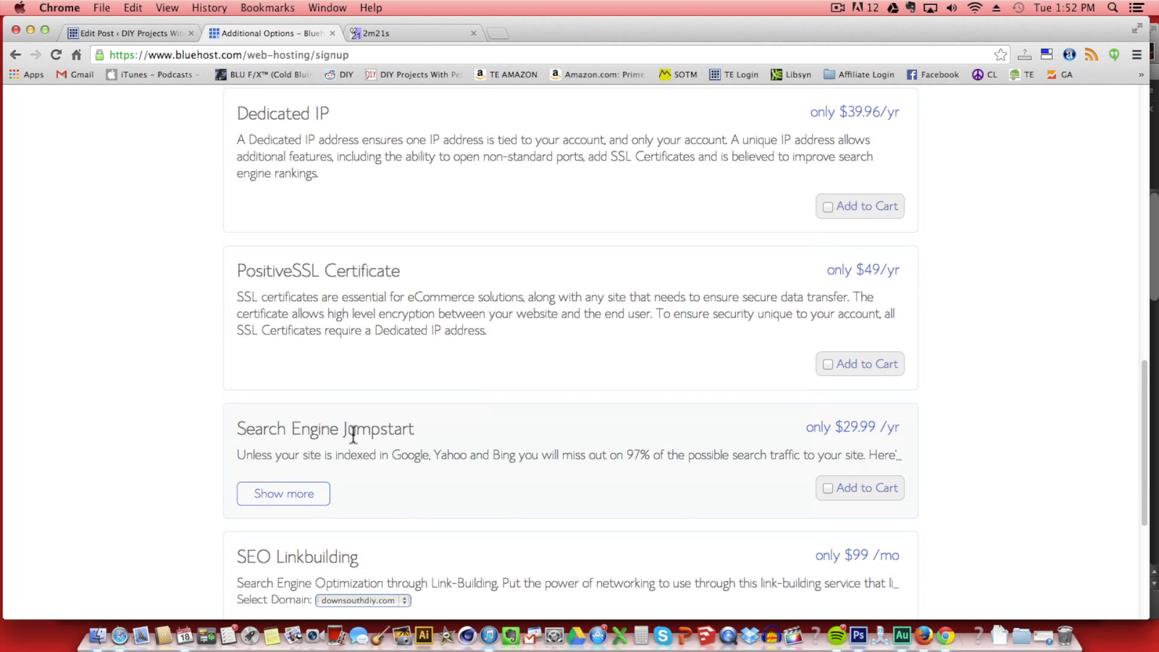
scroll(353, 433, "down", 1)
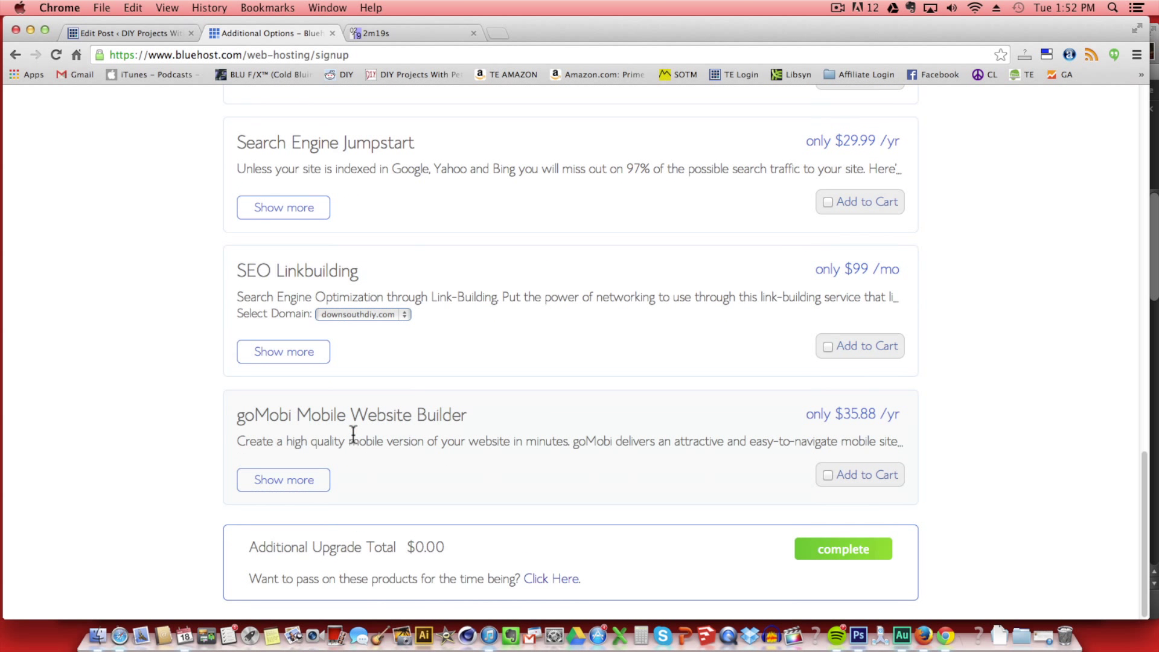
left_click(873, 551)
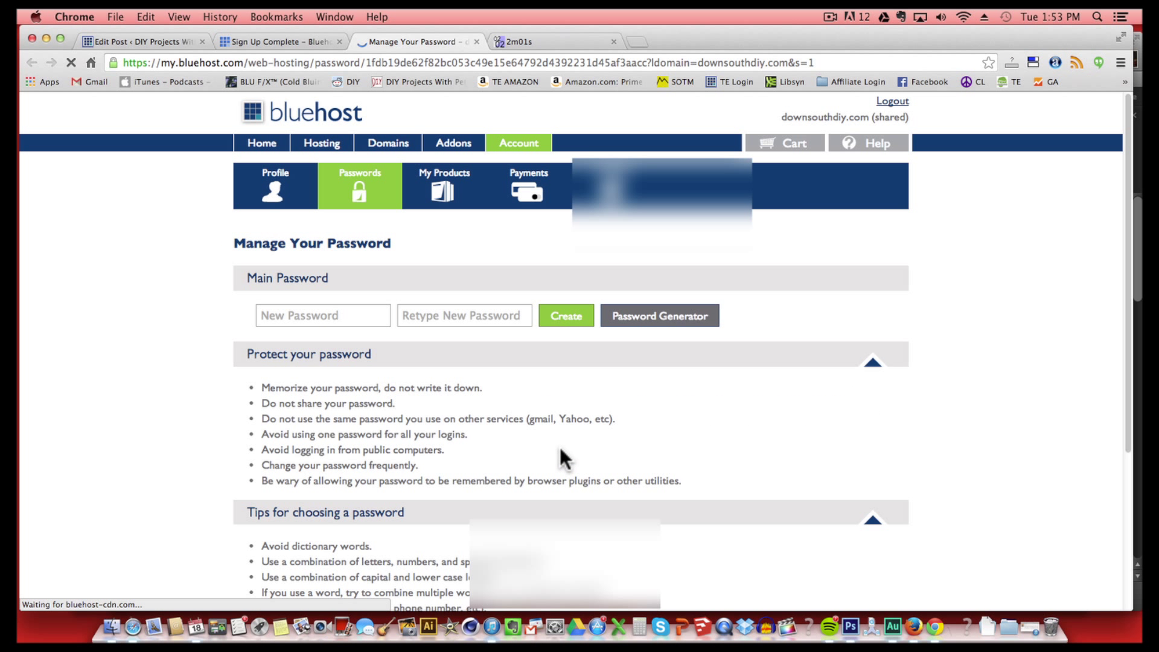
Create the new main account password, entering it and confirming it.
left_click(319, 314)
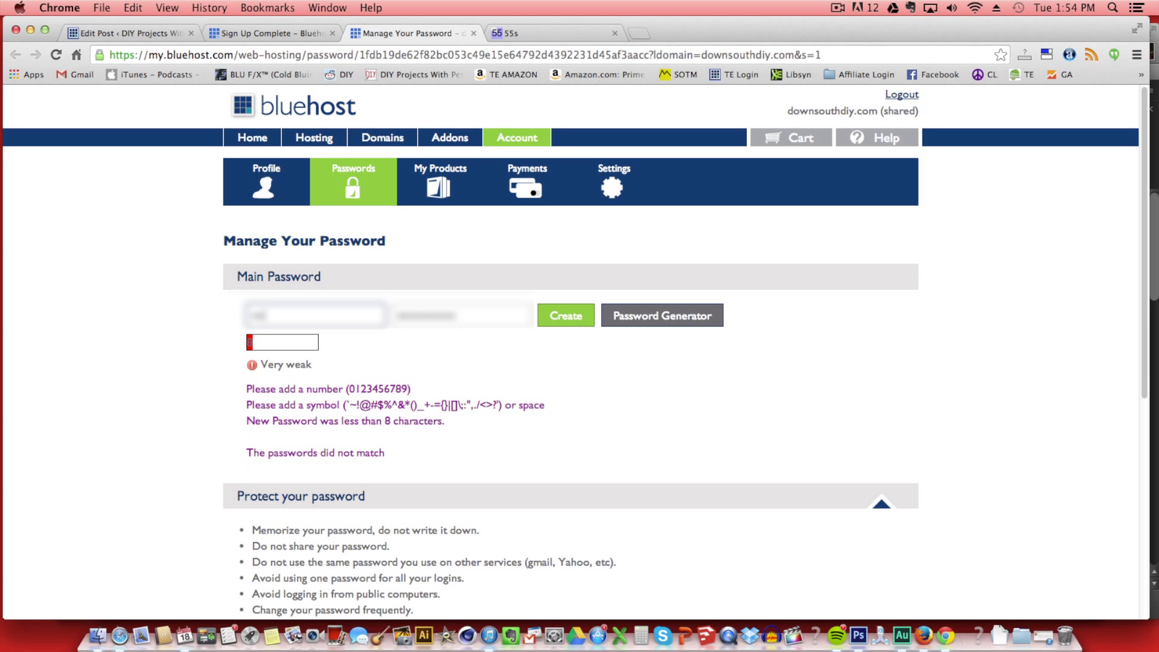
type("abc")
type("123")
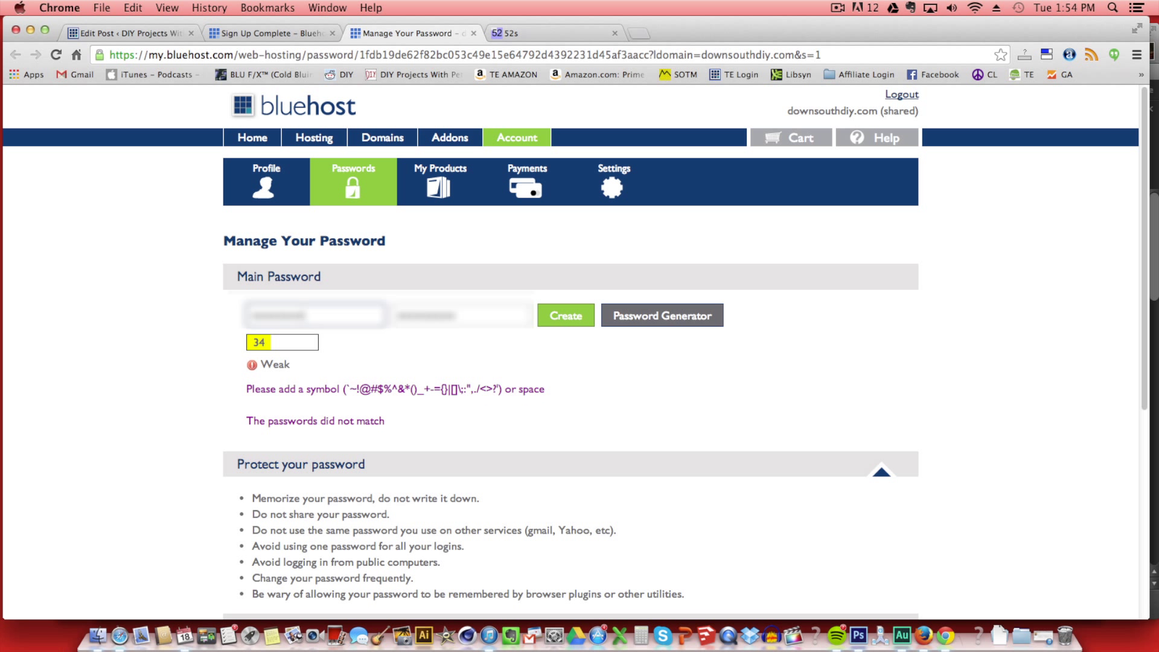
type("!")
key("Tab")
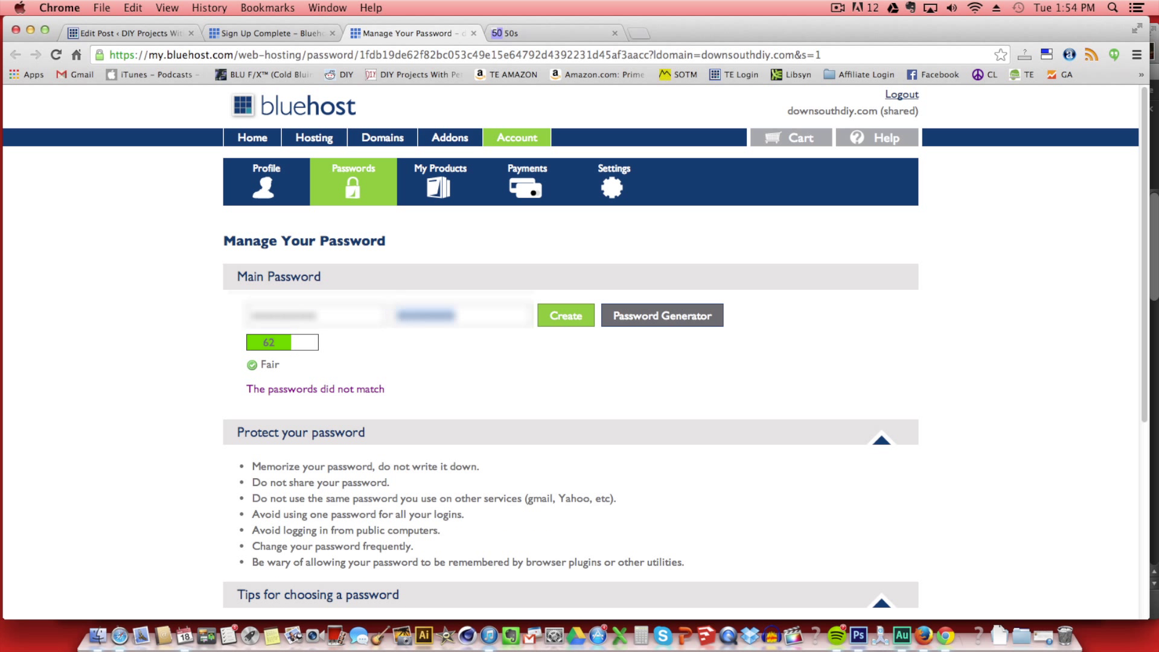
type("abc123")
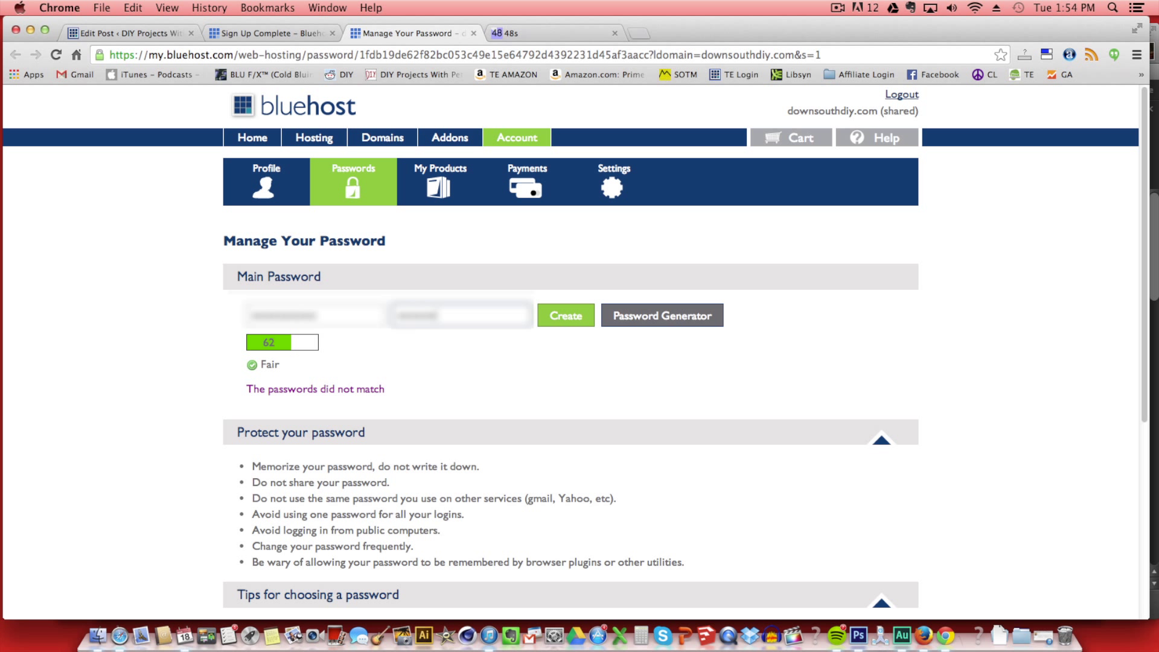
type("123!")
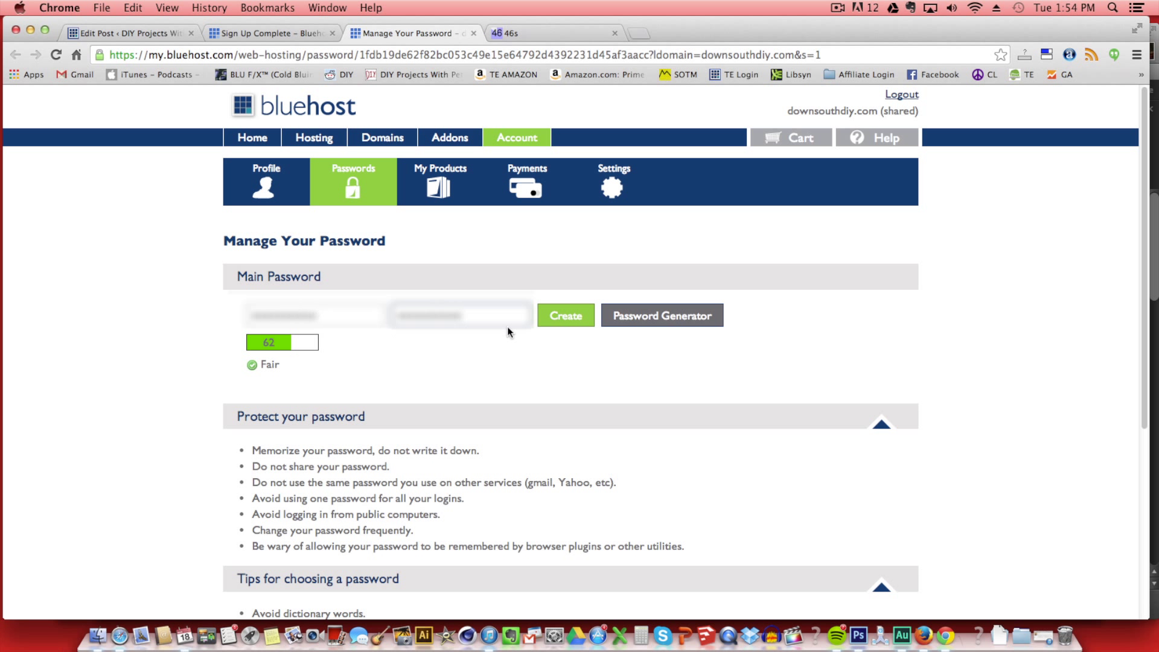
key("Tab")
key("Return")
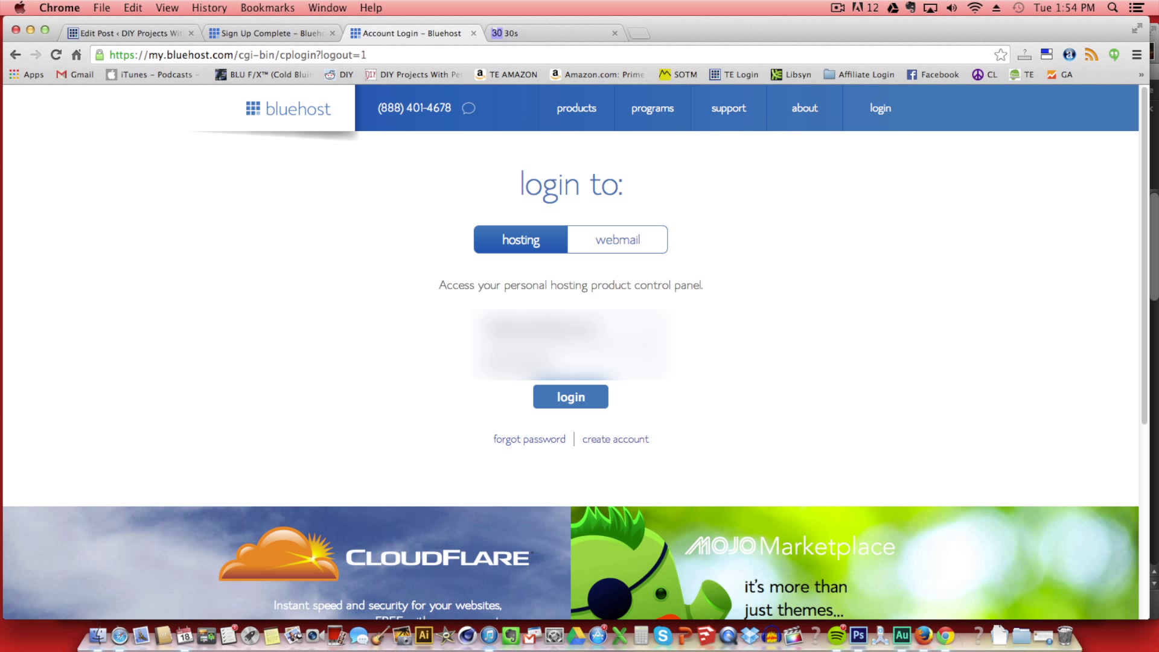
Log in with the hosting credentials to open the downsouthdiy.com control panel.
left_click(582, 405)
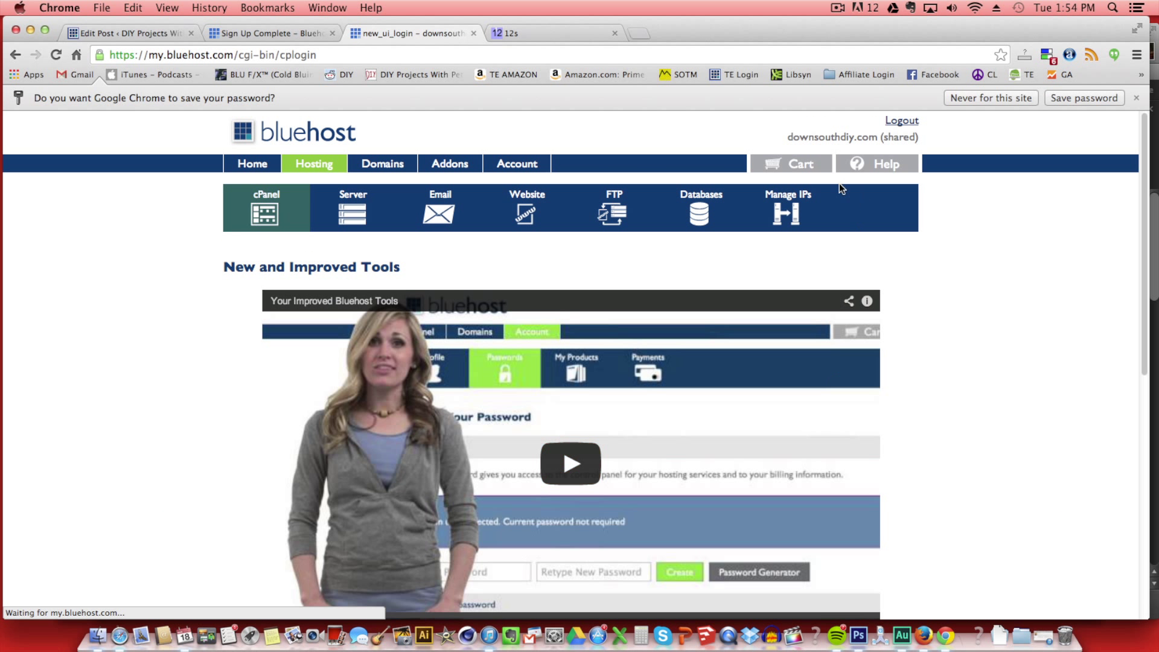
Open cPanel to reach the MOJO Marketplace WordPress 3.8.1 install page.
left_click(281, 211)
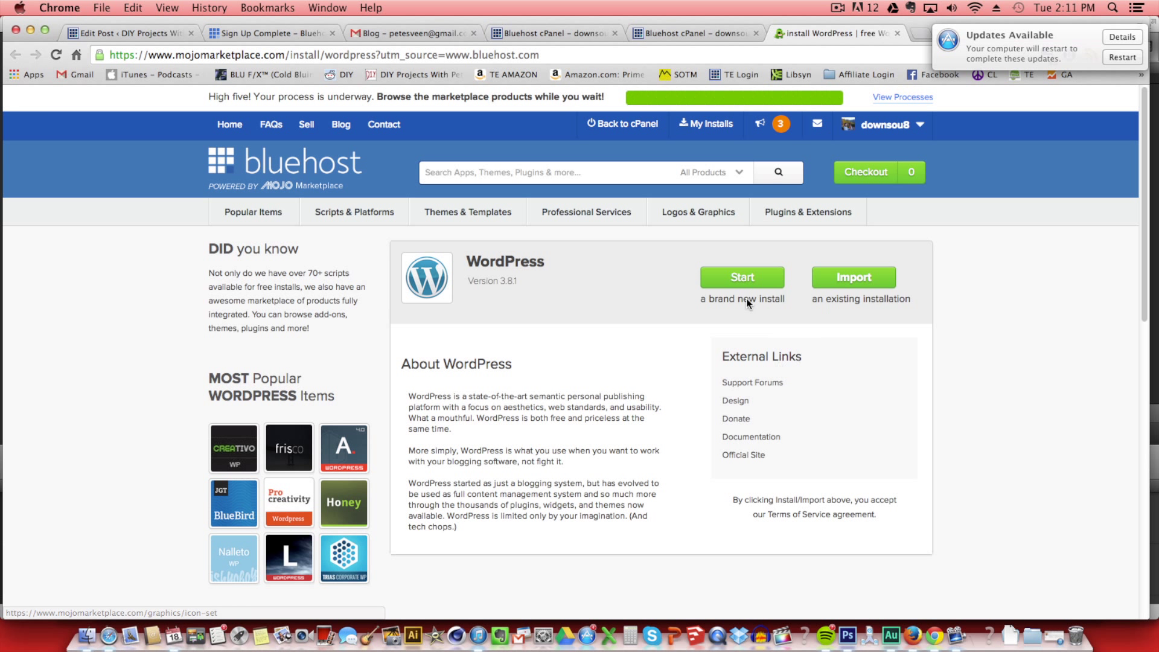
left_click(744, 279)
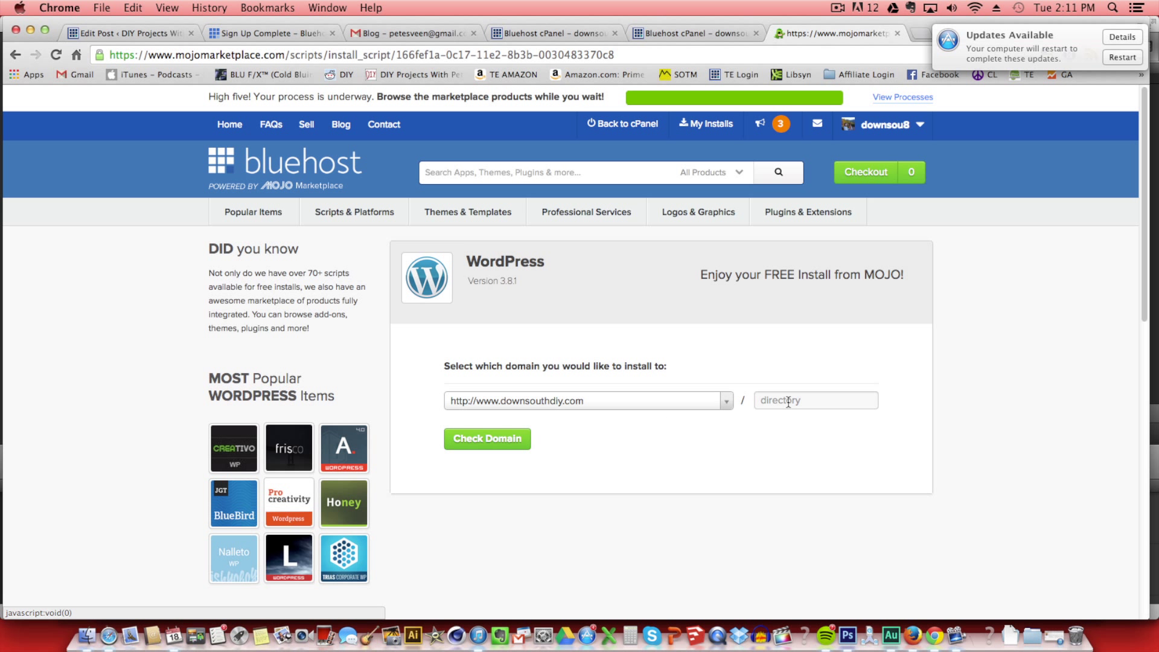
left_click(726, 401)
left_click(726, 402)
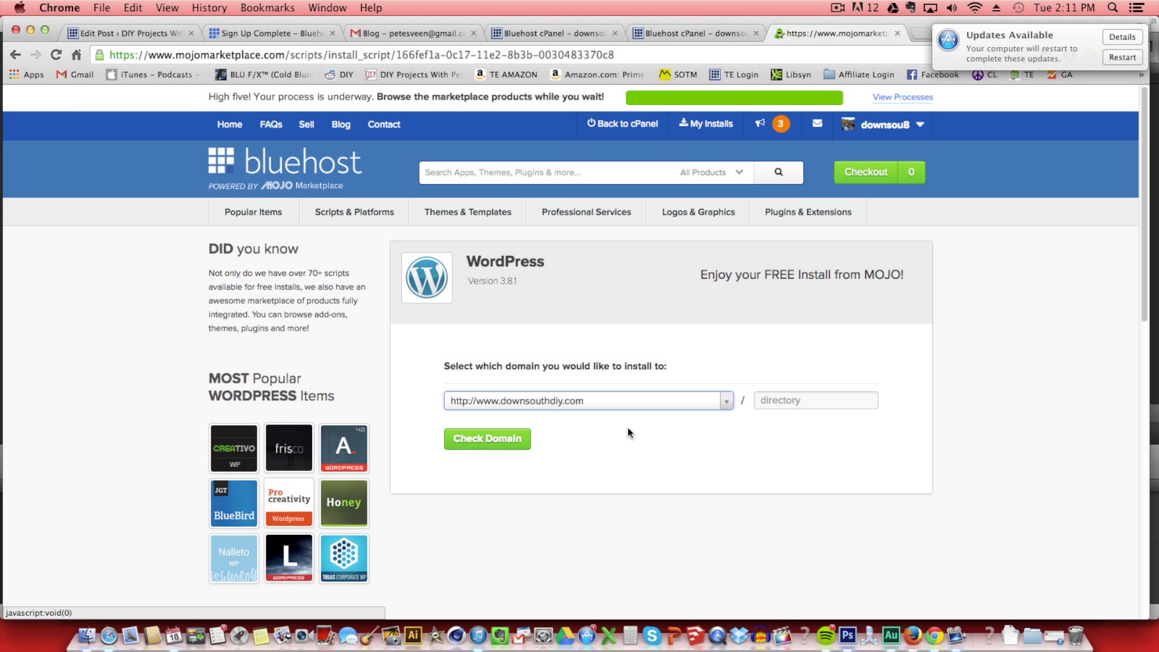
left_click(489, 437)
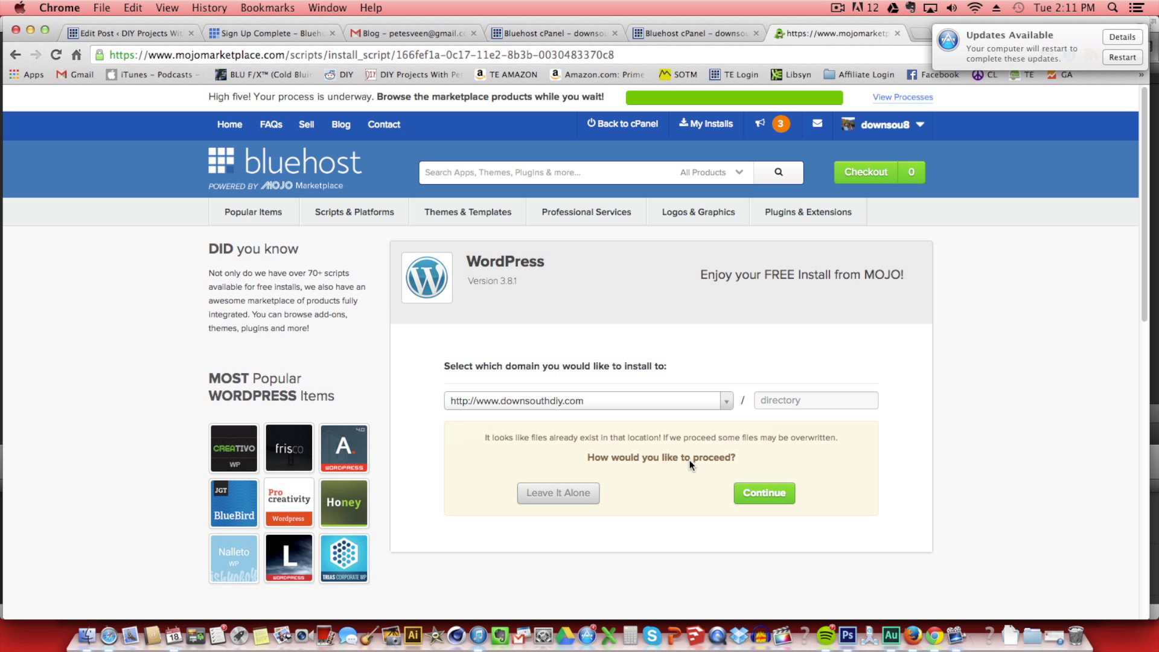
left_click(775, 496)
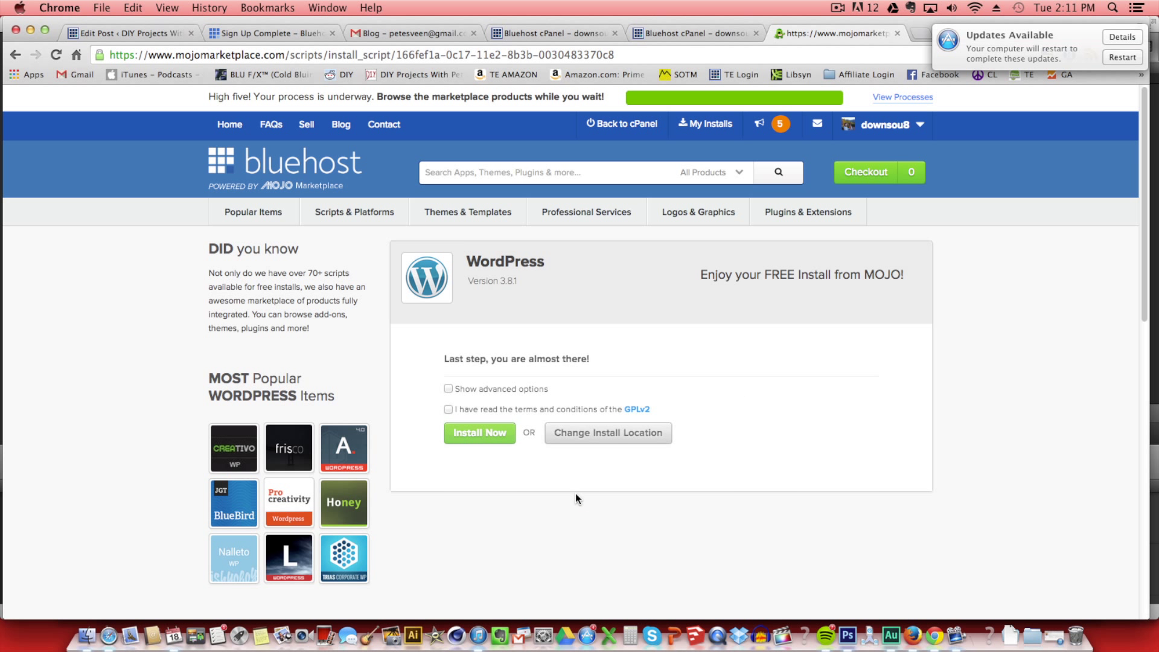
Accept GPLv2, name the site 'Down South DIY', enter the admin details and install.
left_click(448, 408)
left_click(448, 388)
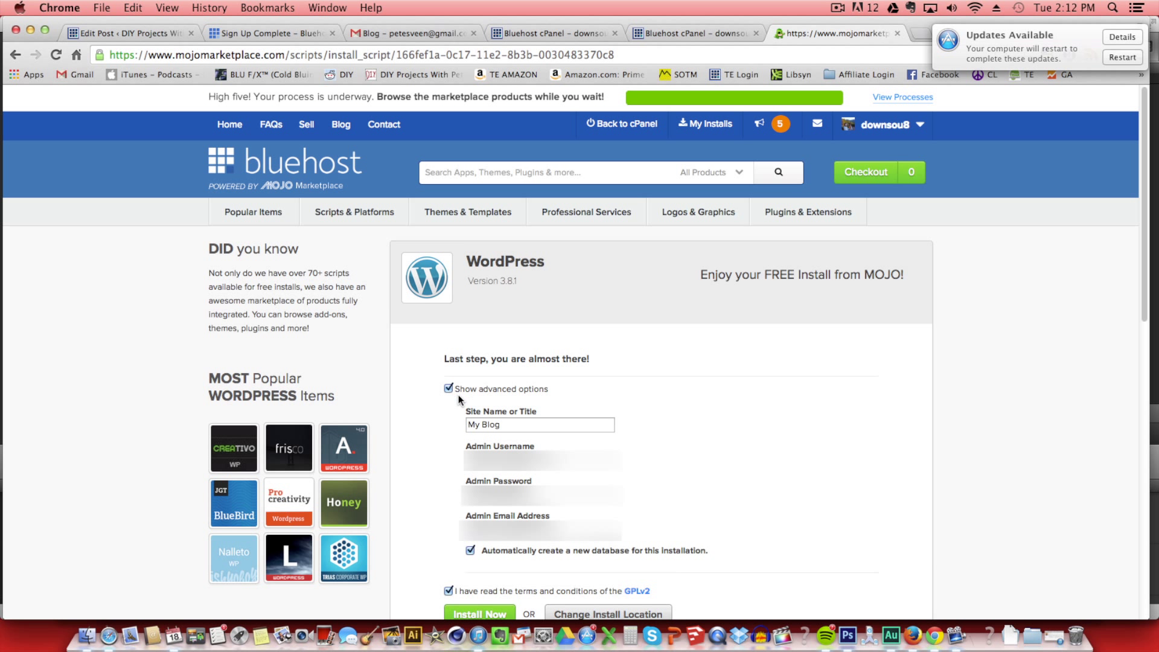
left_click_drag(513, 425, 458, 424)
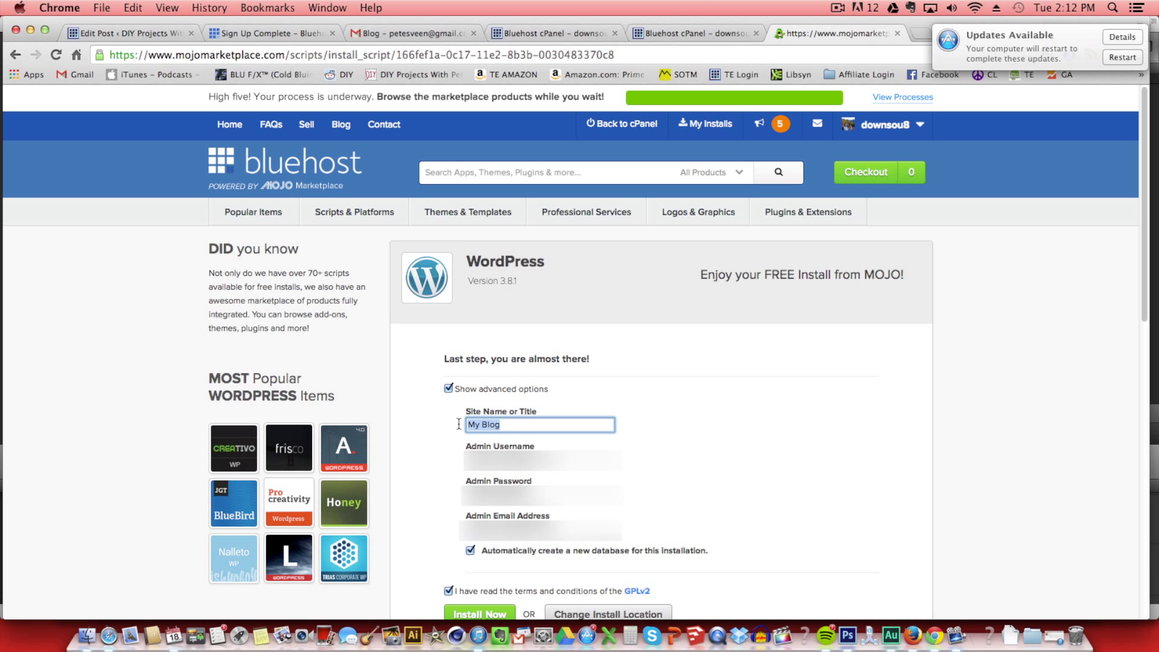
type("Down South DIY")
left_click(571, 459)
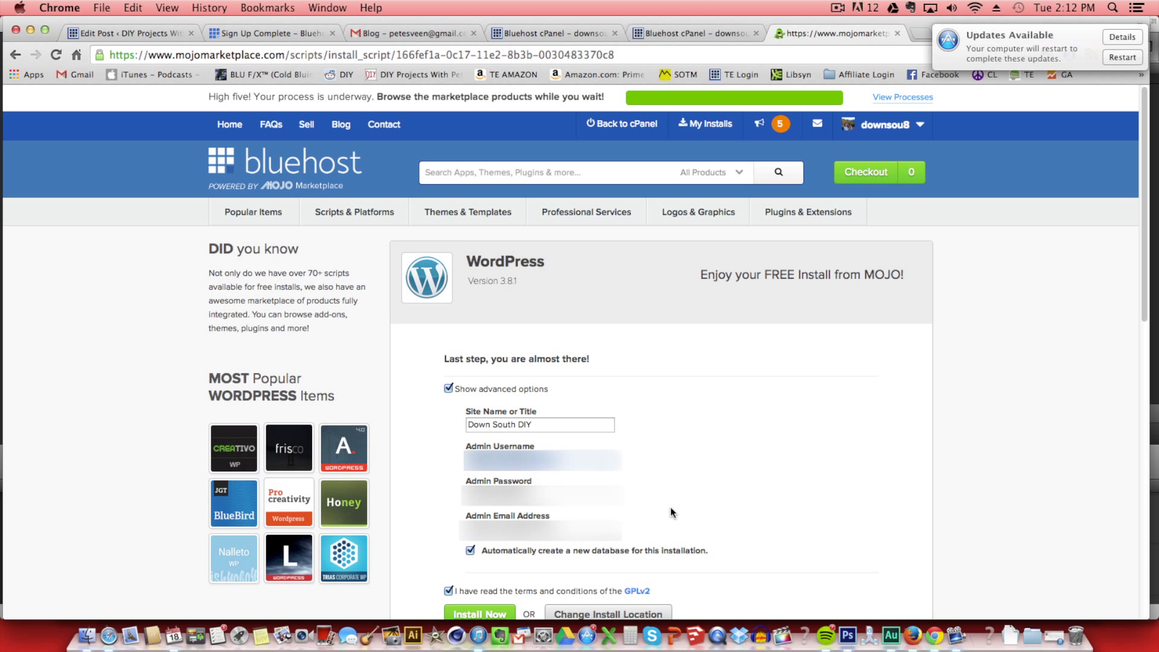
scroll(672, 512, "down", 3)
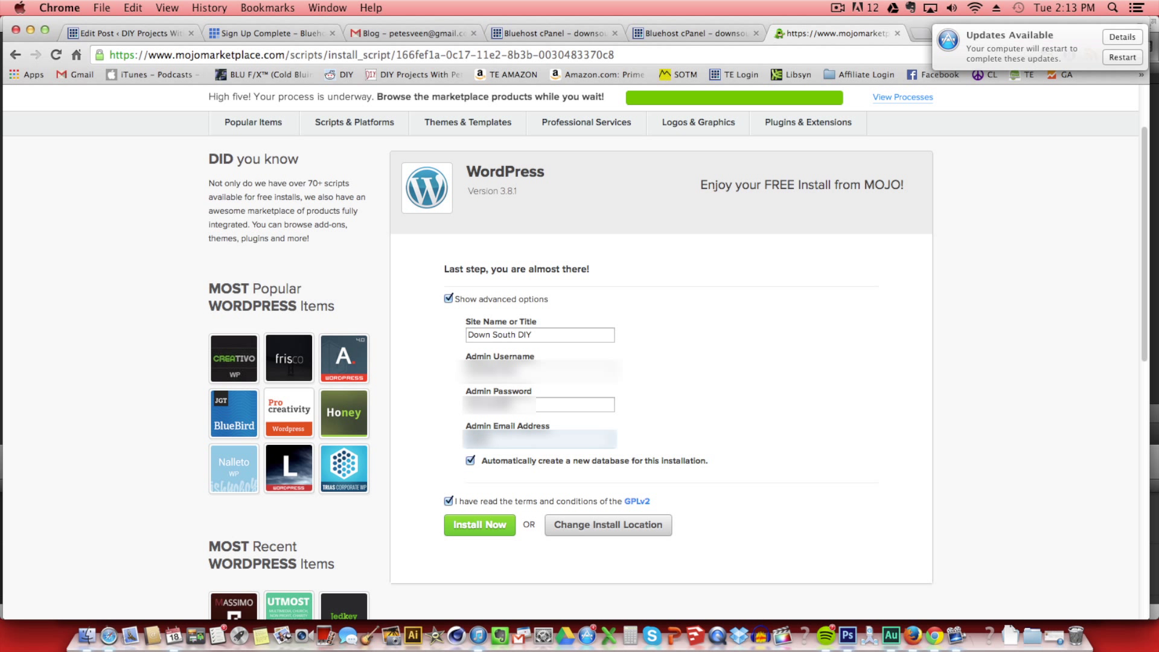
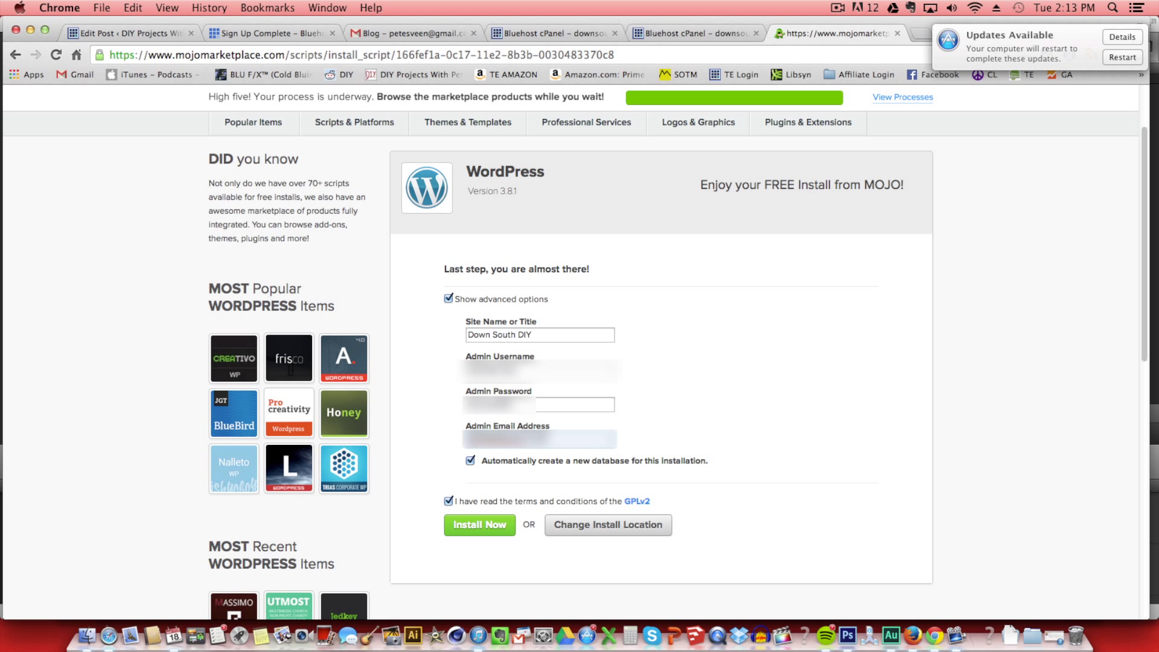
left_click(482, 528)
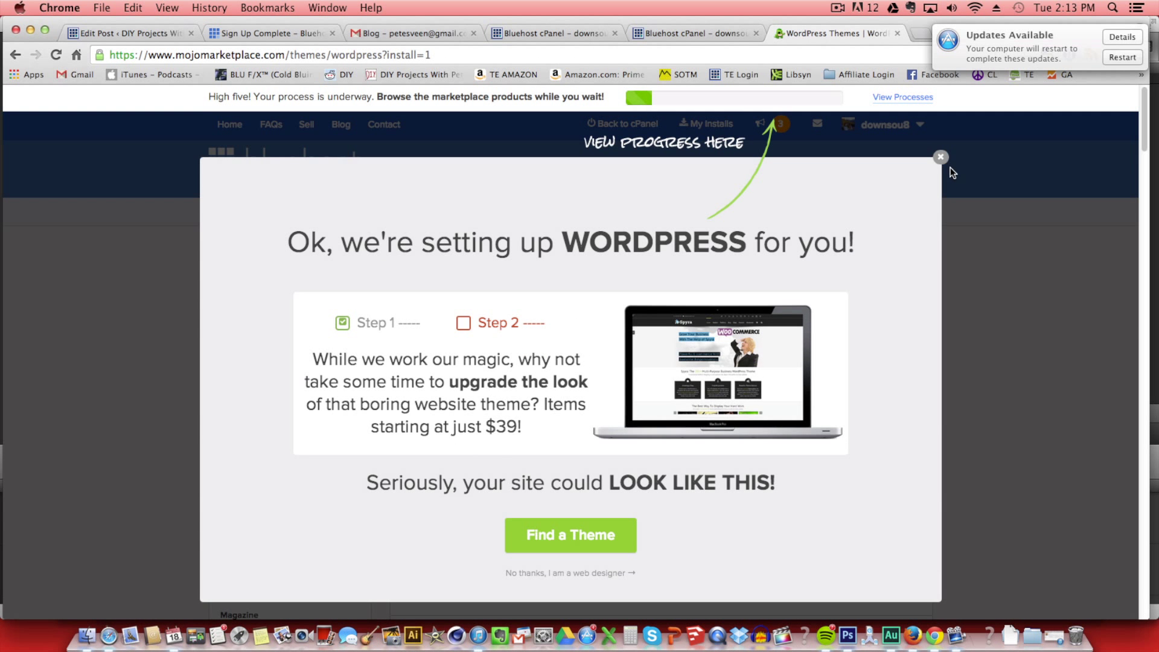
Dismiss the setup popup and view the finished install's login credentials.
left_click(941, 158)
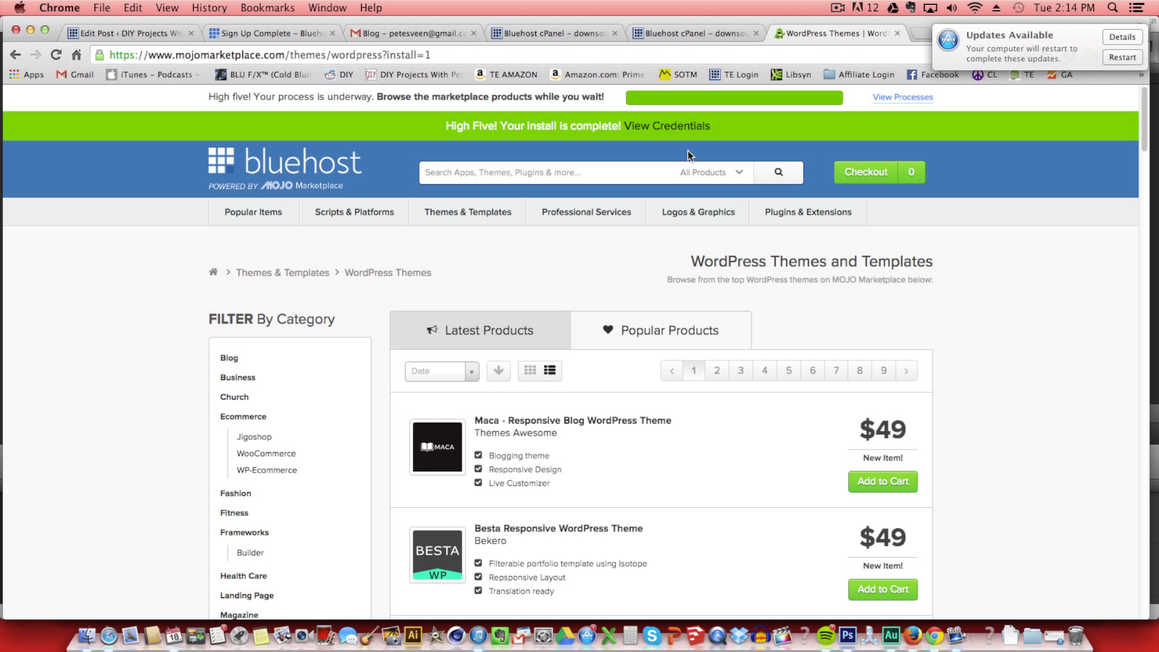
left_click(658, 127)
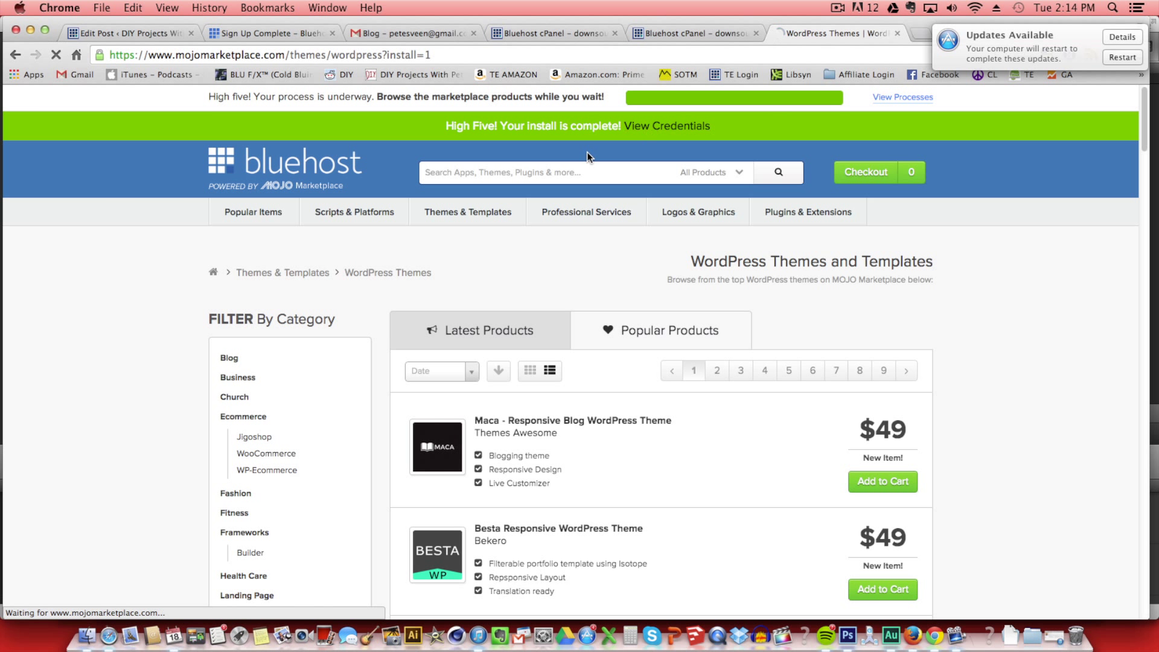
scroll(497, 344, "down", 5)
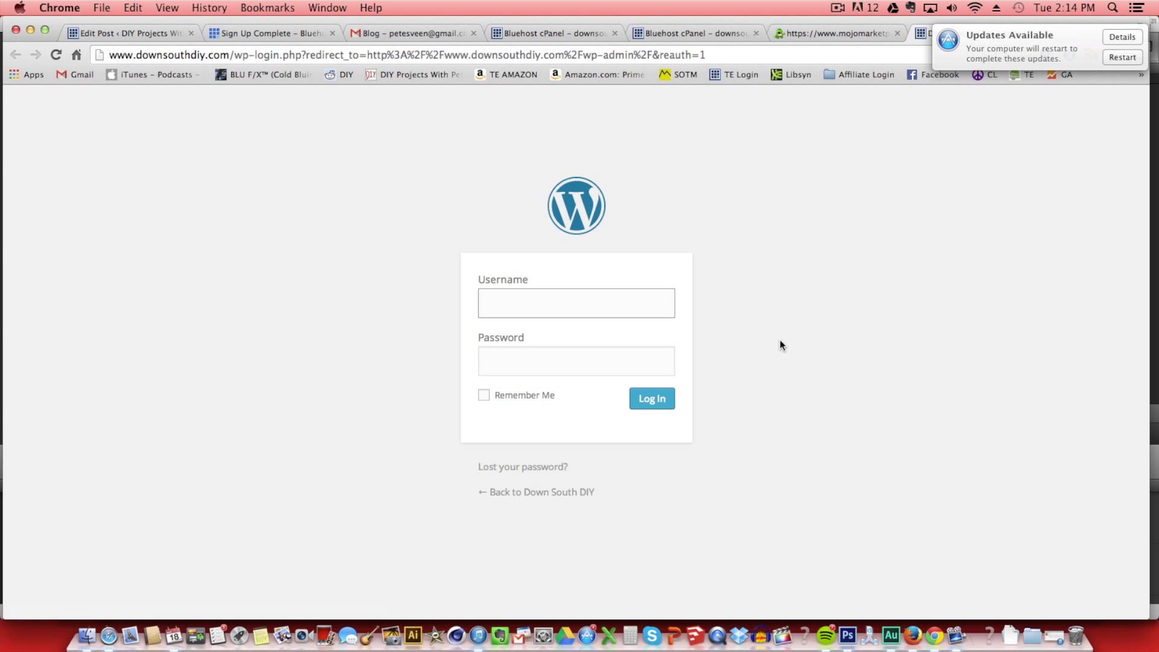
Log in to the Down South DIY admin with the saved username and password, with Remember Me ticked.
left_click(536, 300)
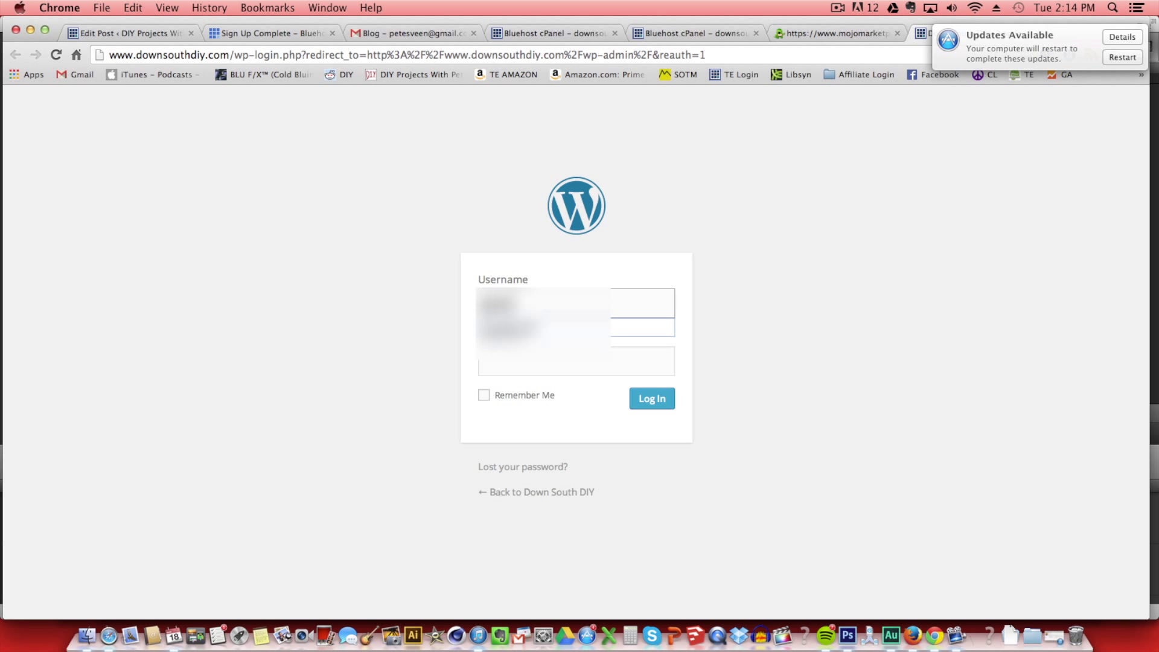
key("Down")
key("Return")
key("Tab")
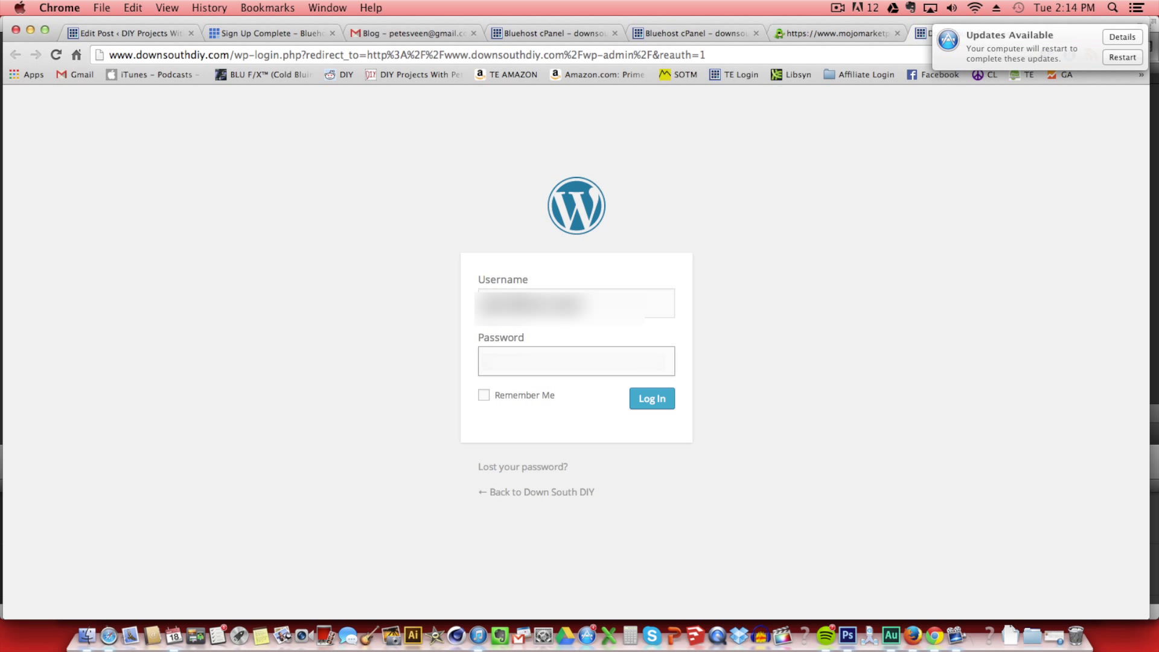
type("••••••••")
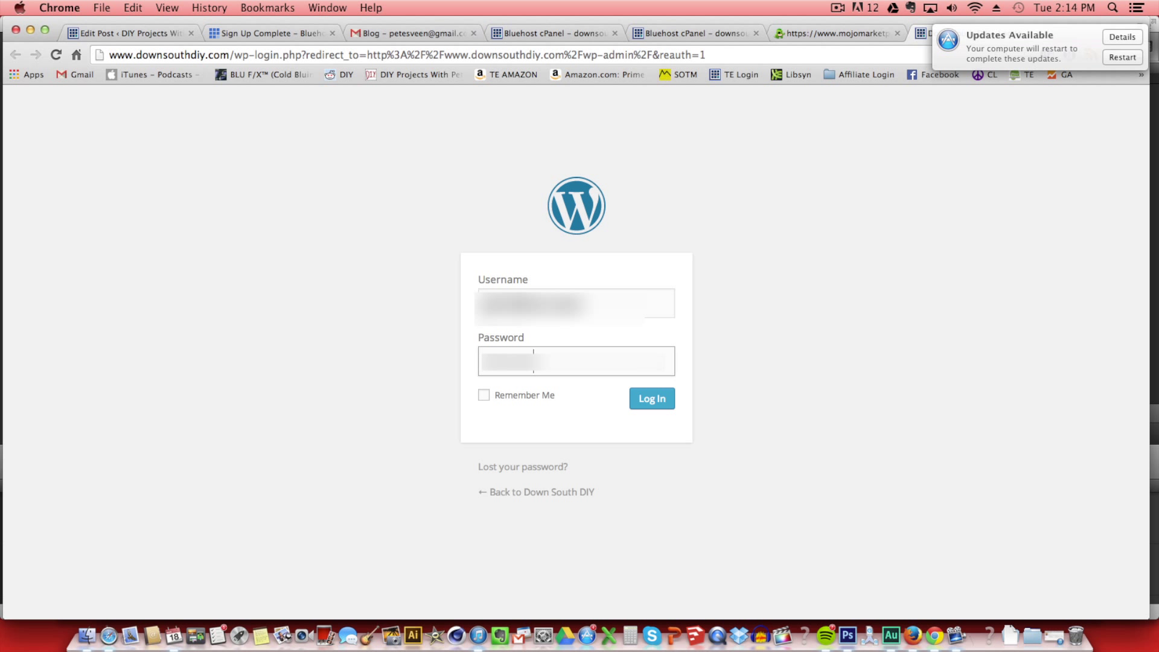
left_click(483, 395)
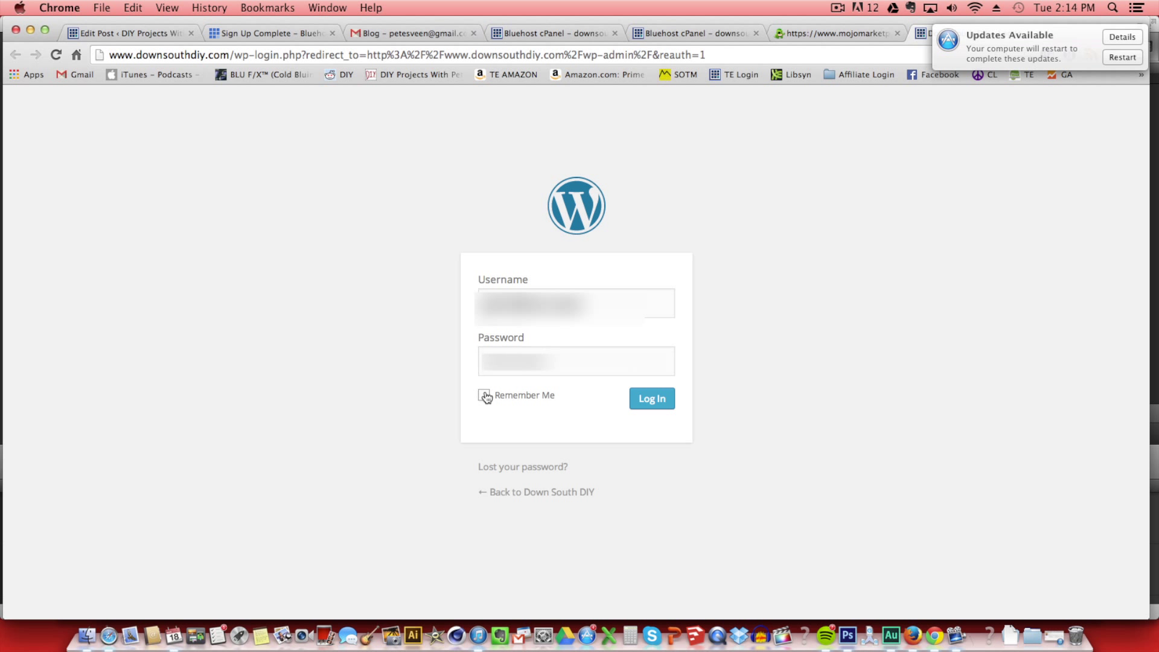
left_click(650, 397)
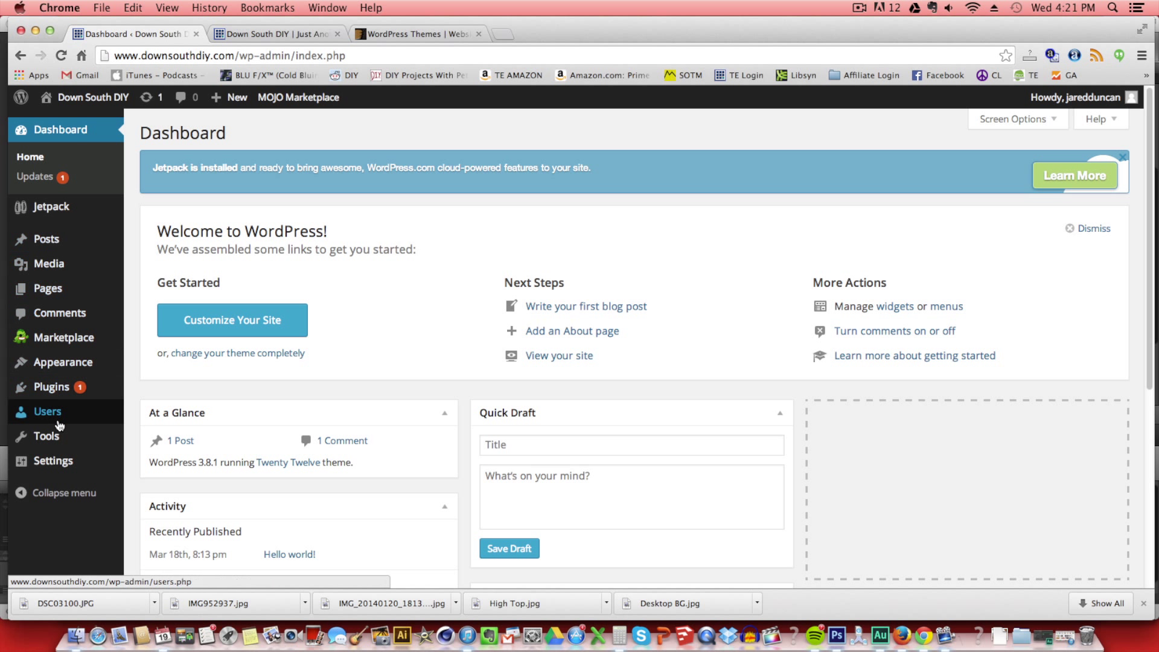
Change the site tagline to 'DIY Projects Anyone Can Do!' and save the General settings.
mouse_move(53, 462)
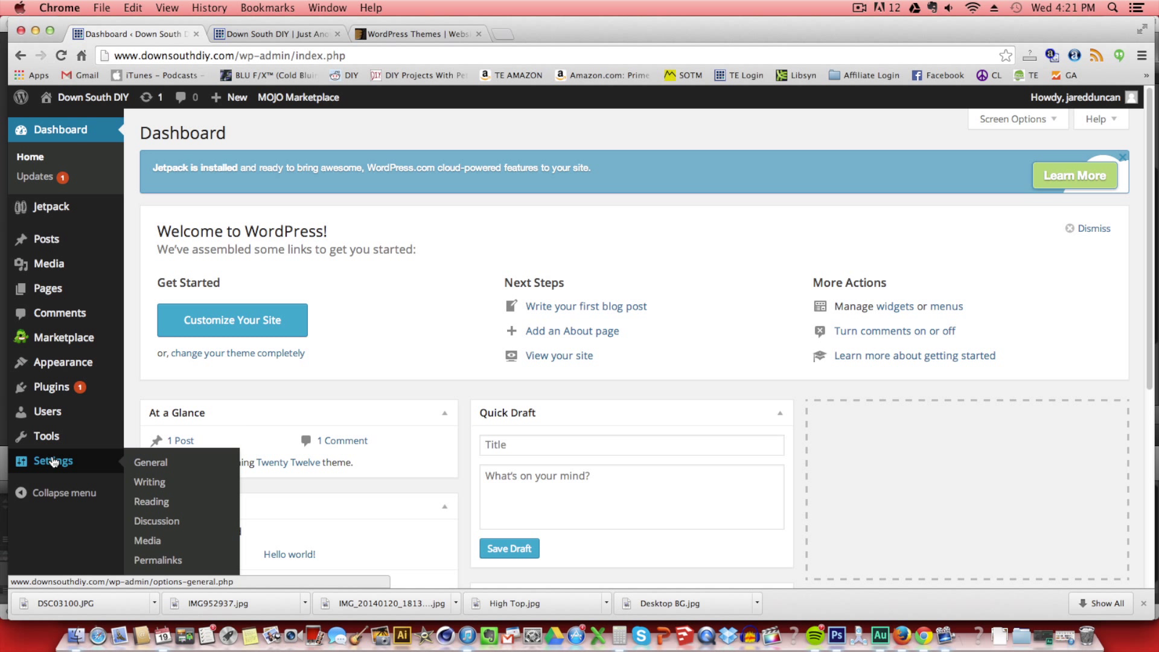
left_click(148, 455)
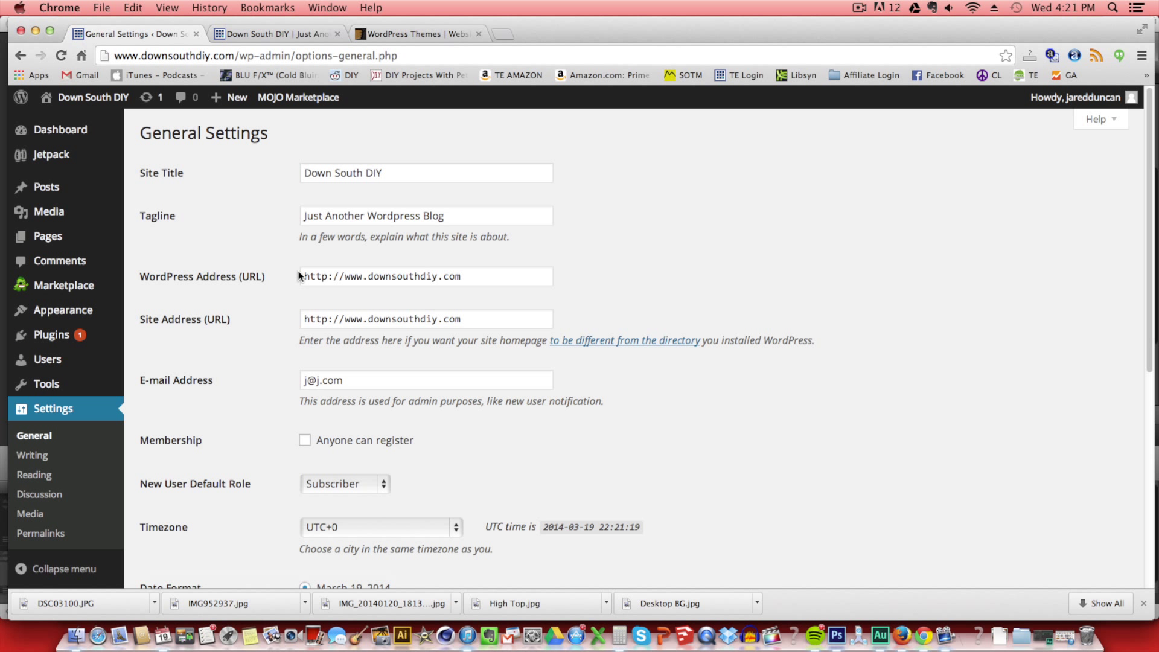
left_click(464, 216)
left_click_drag(464, 216, 276, 208)
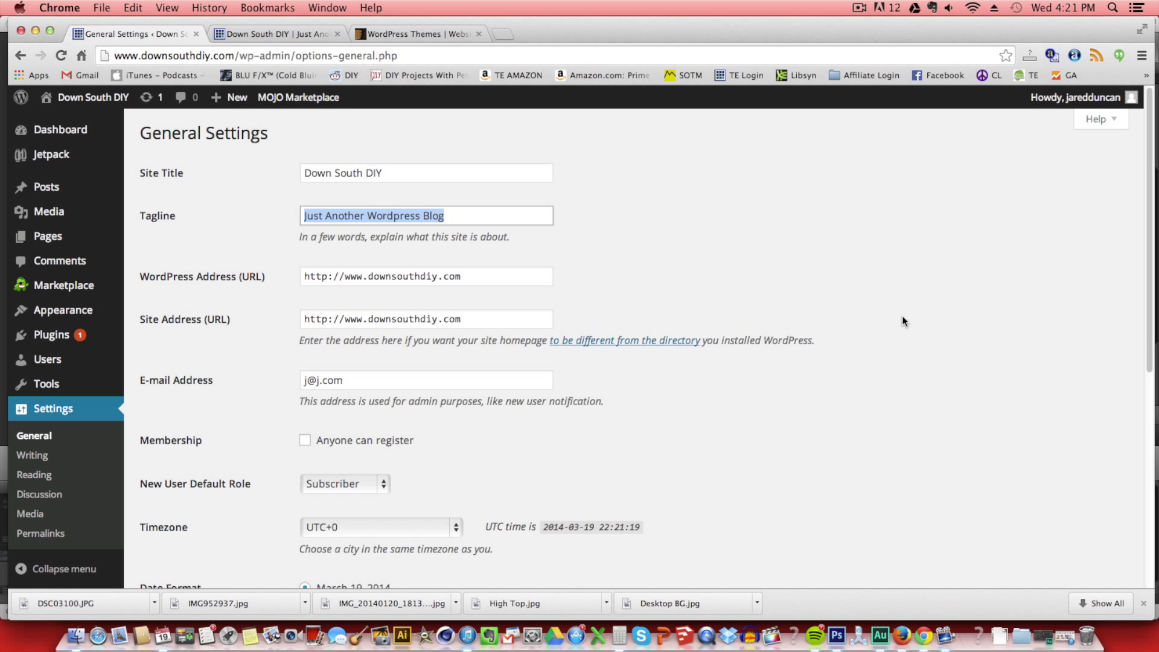
type("DIY P")
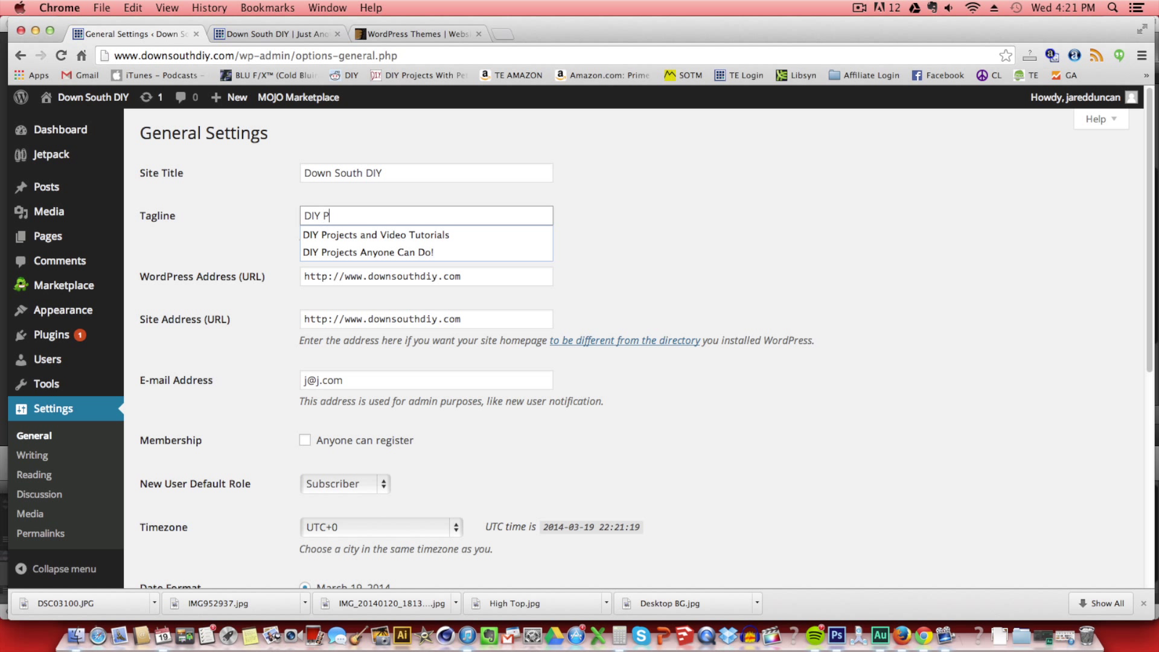
type("rojects Anyone")
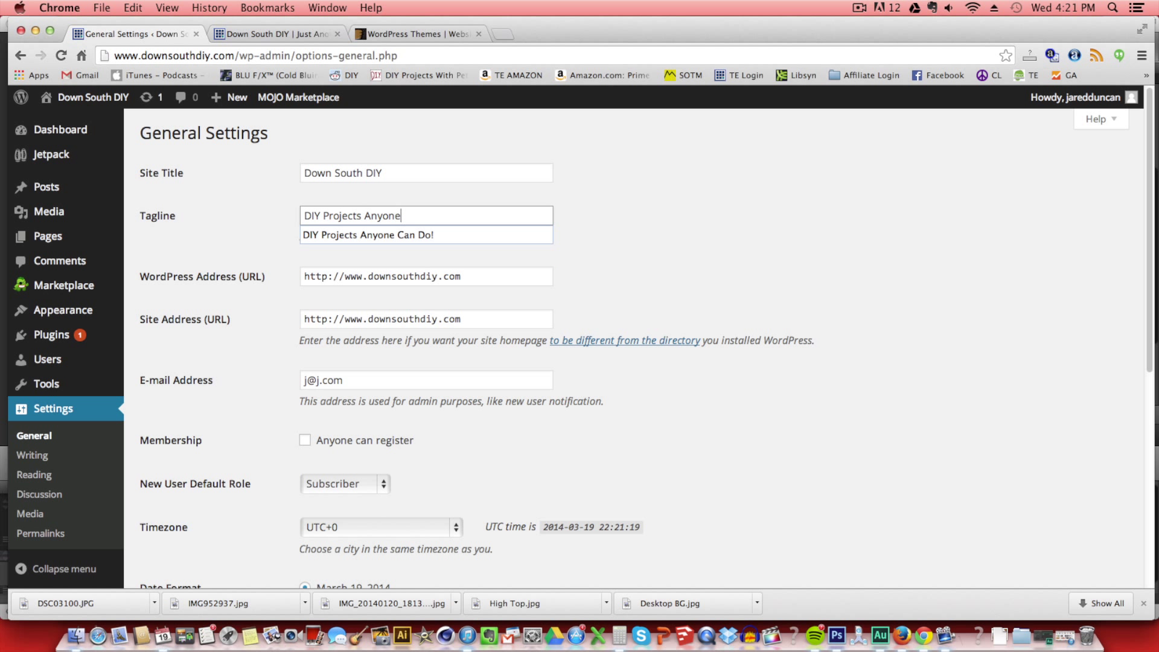
type(" Can Do!")
scroll(492, 498, "down", 10)
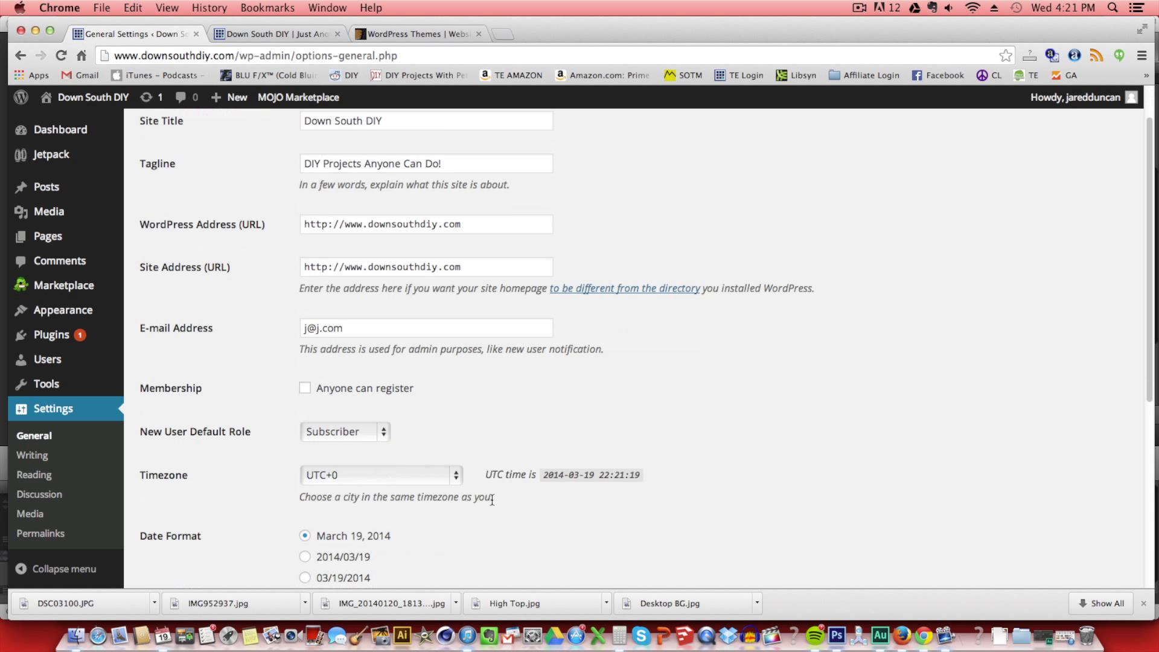
left_click(171, 514)
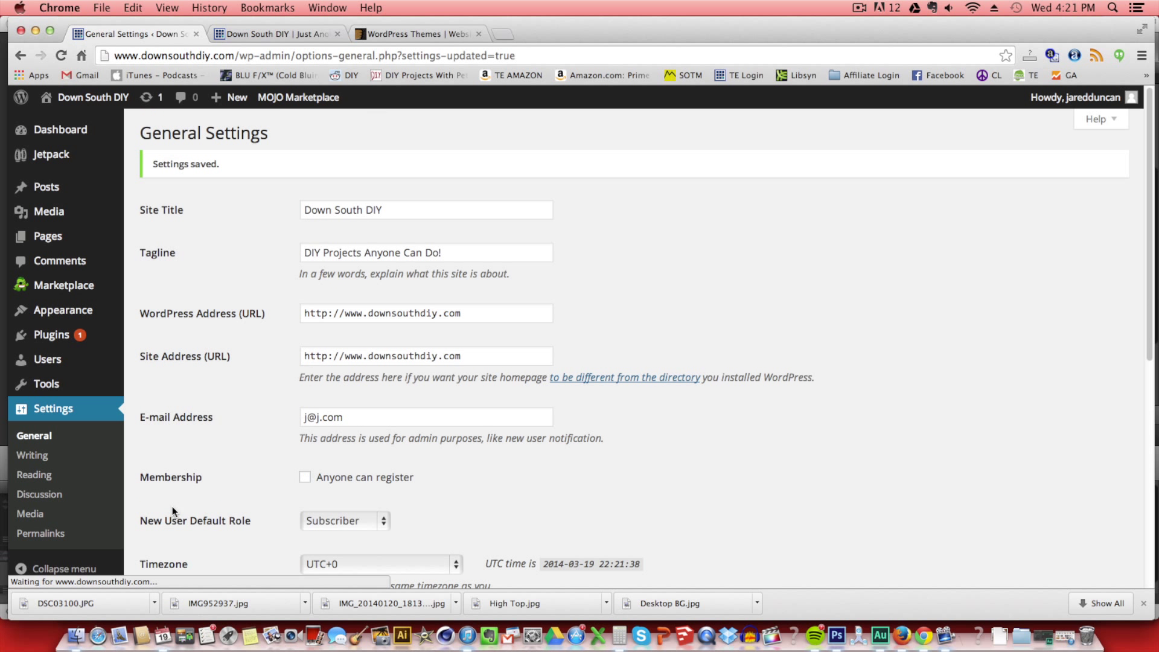
Switch permalinks to the Post name structure, save, and bring up the installed themes.
left_click(35, 537)
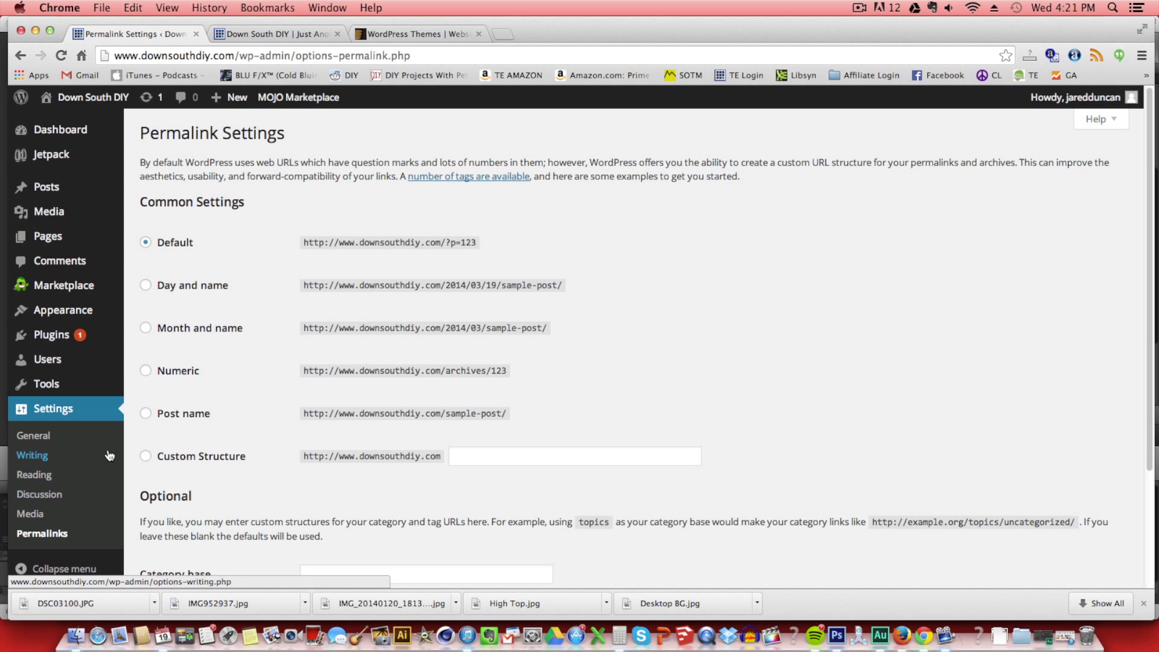
left_click(144, 415)
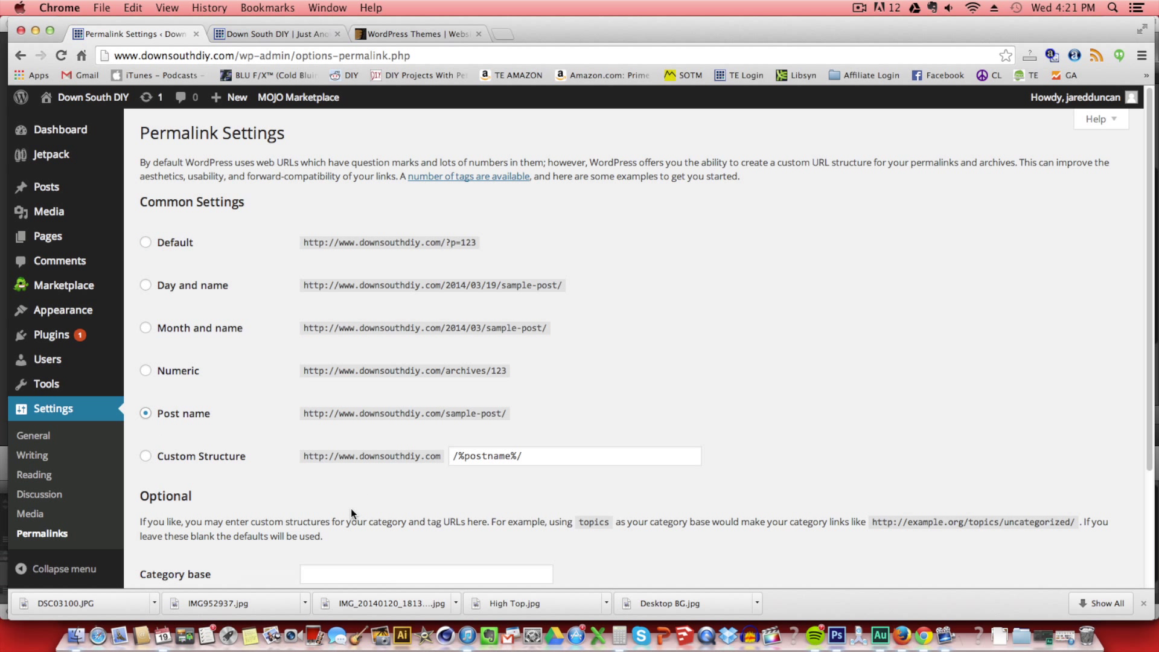
scroll(350, 512, "down", 3)
left_click(192, 516)
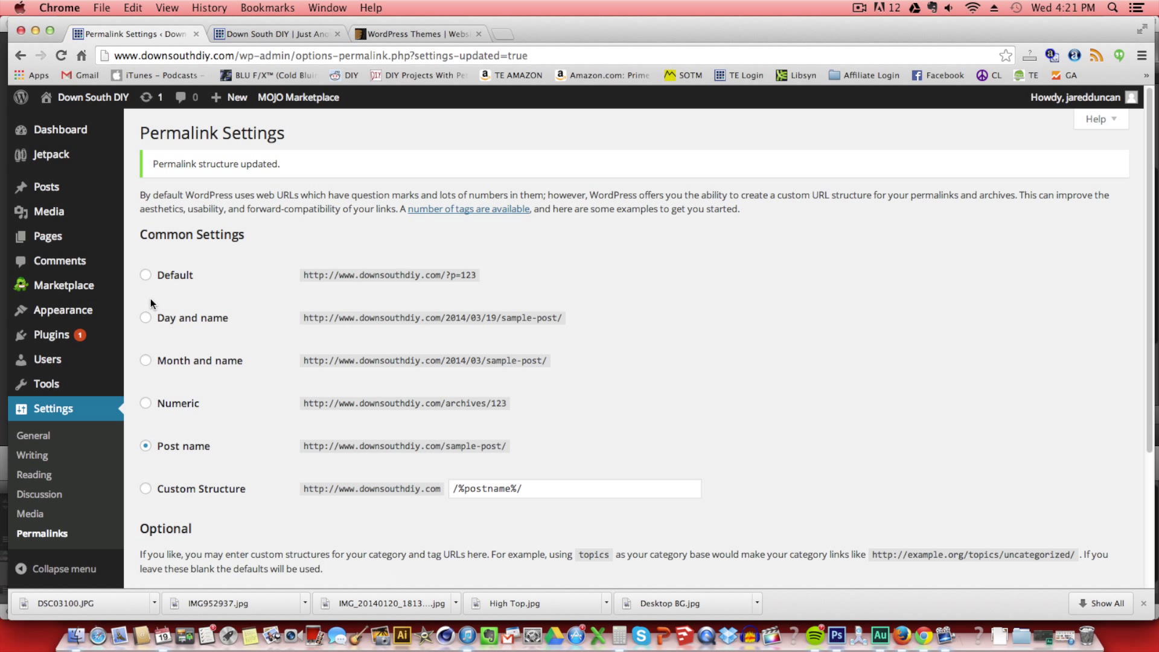
mouse_move(77, 310)
left_click(171, 311)
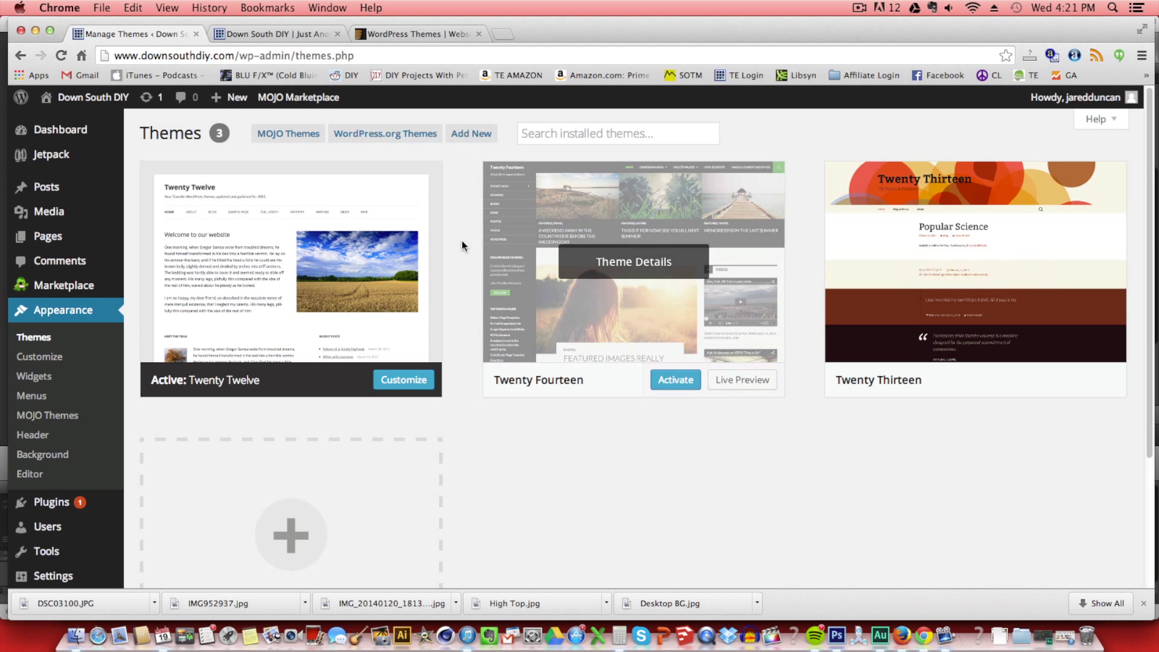
Find Radiate among the Featured themes, install it, and activate it.
left_click(471, 133)
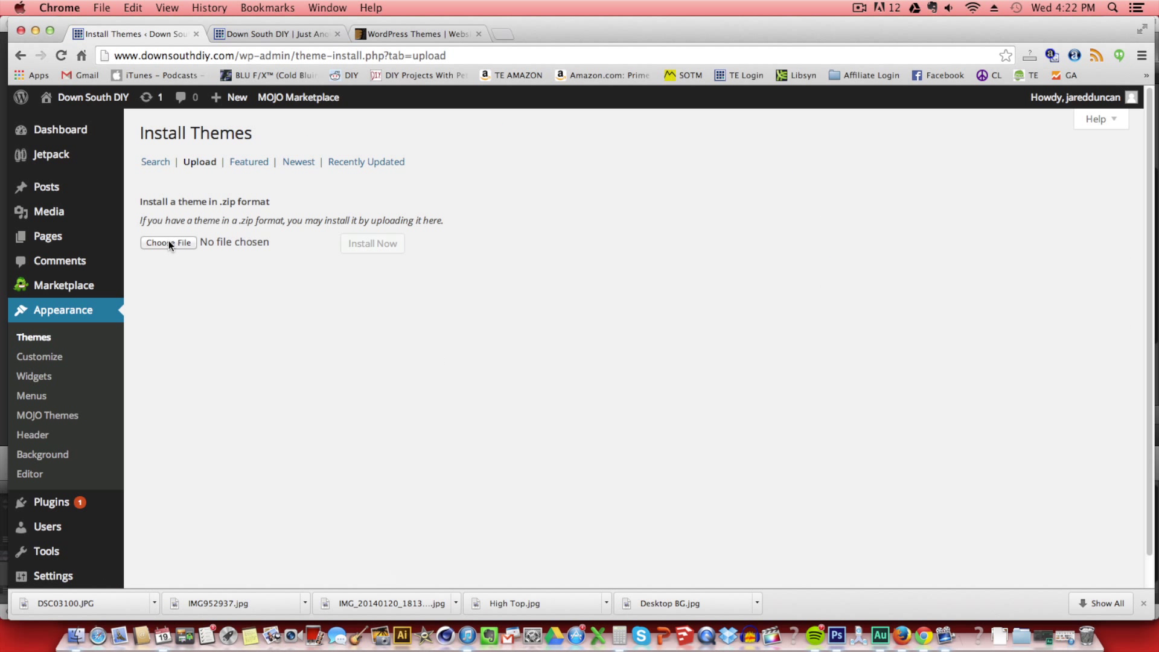
left_click(155, 162)
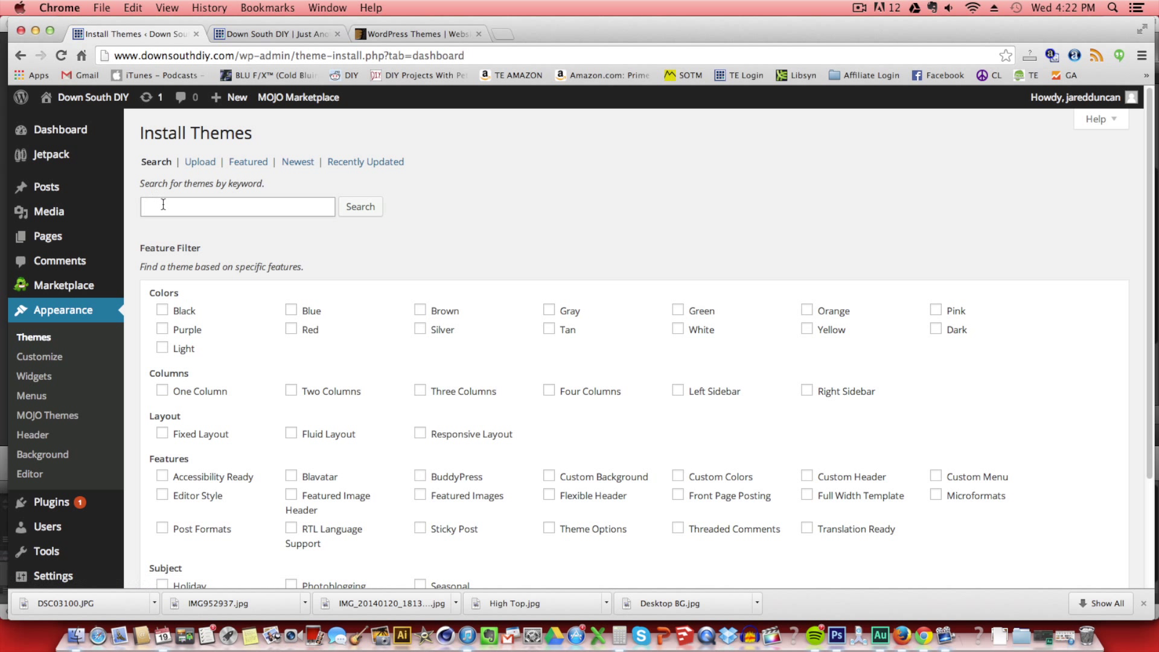
left_click(248, 162)
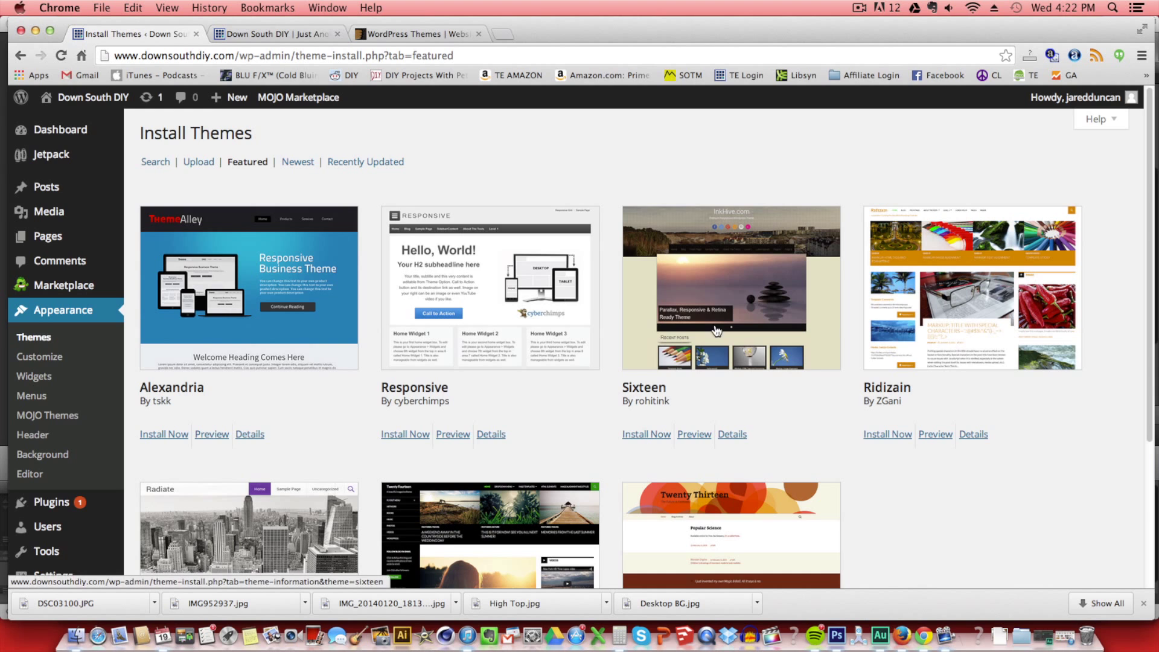
scroll(711, 372, "down", 2)
scroll(711, 371, "down", 3)
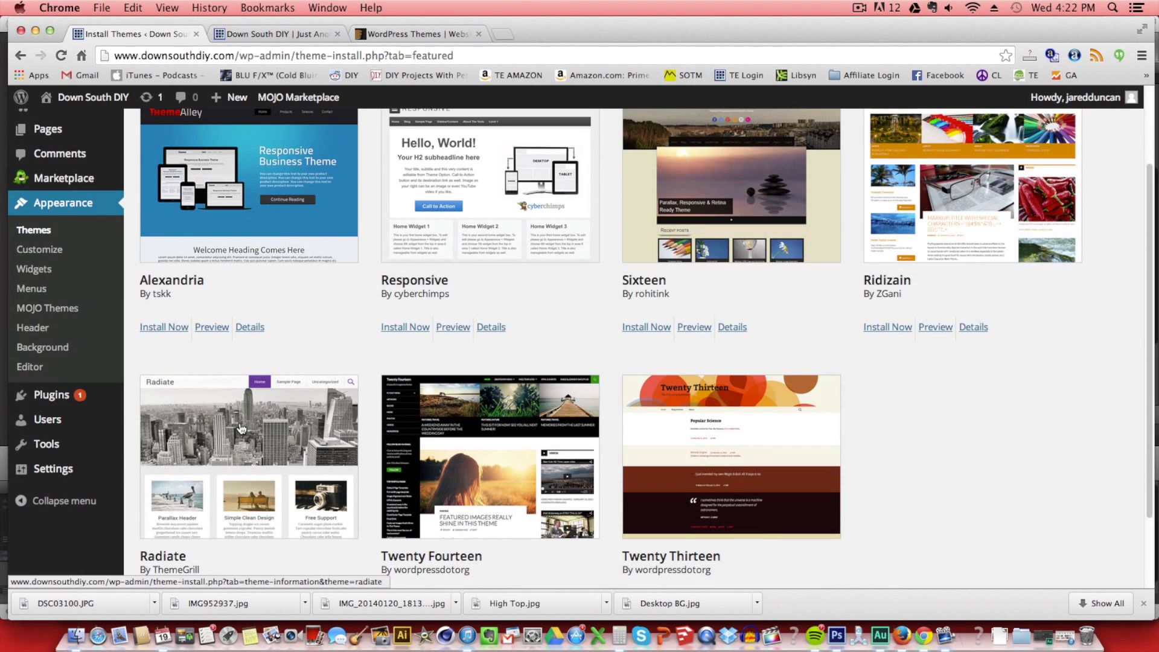
left_click(241, 428)
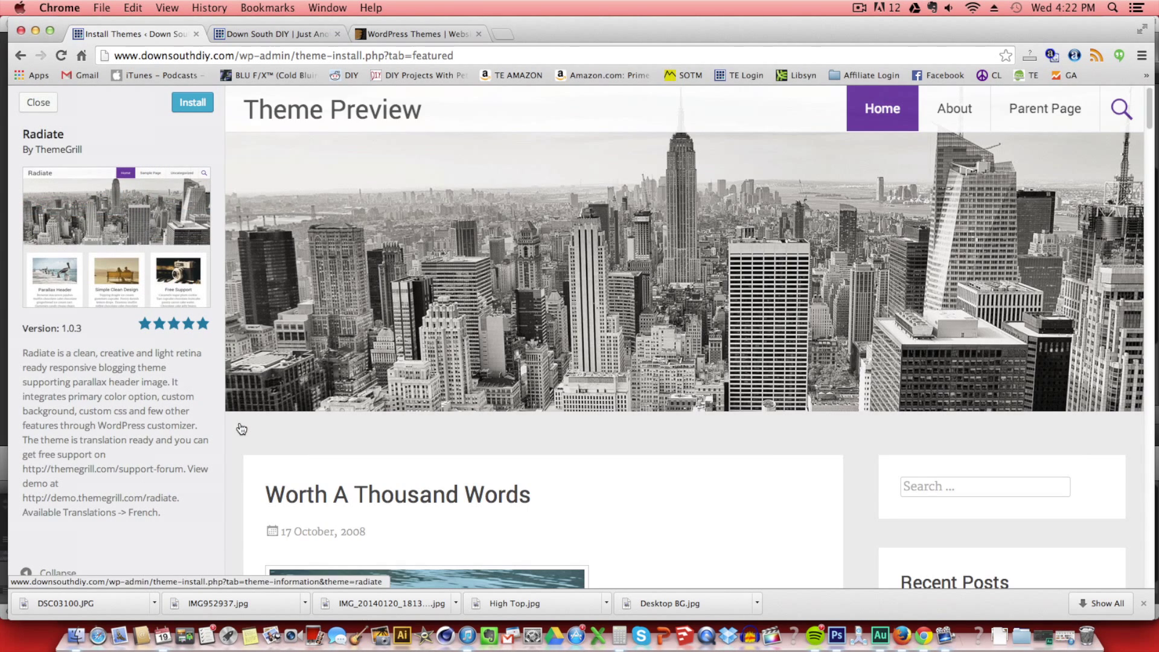
left_click(184, 109)
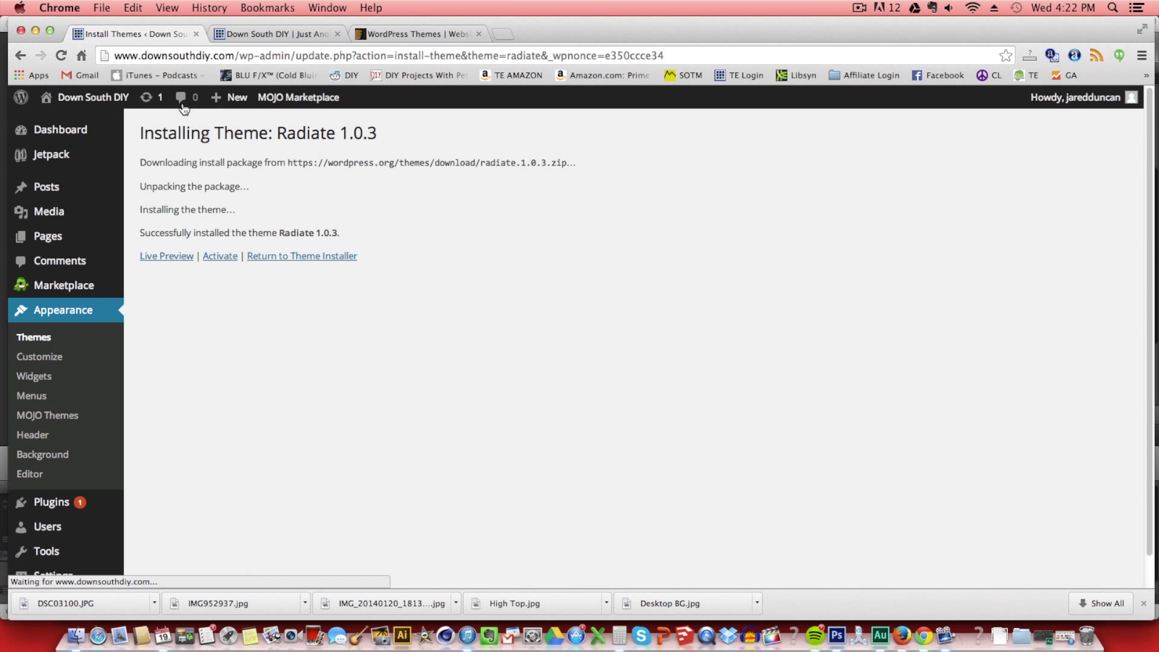
left_click(214, 259)
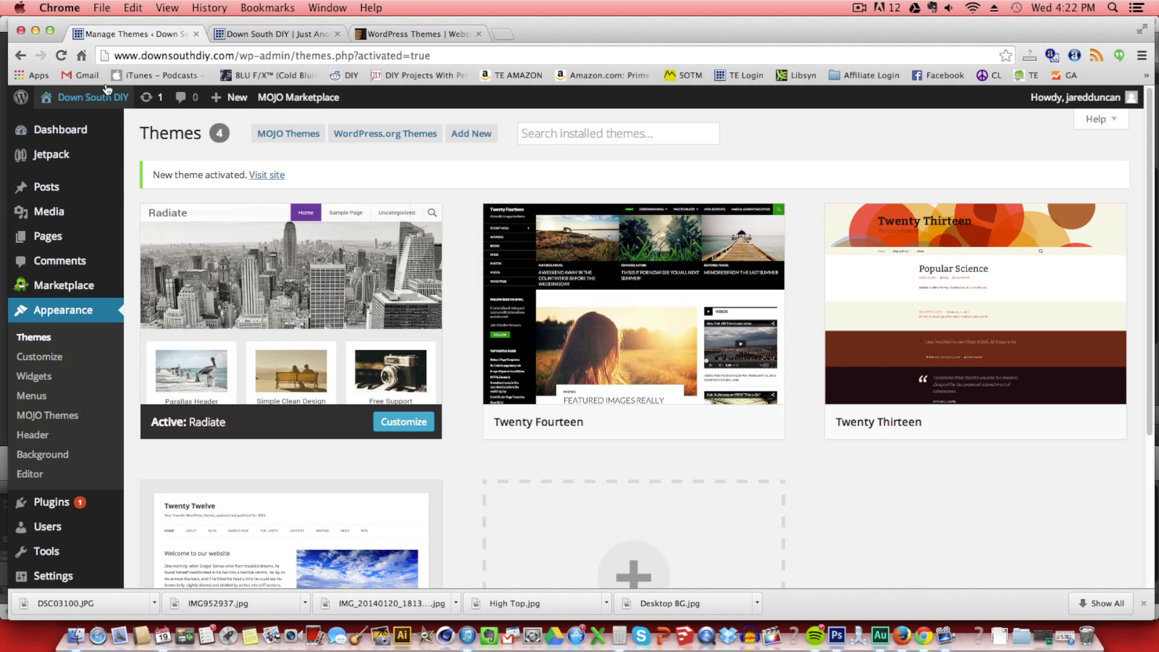
left_click(247, 38)
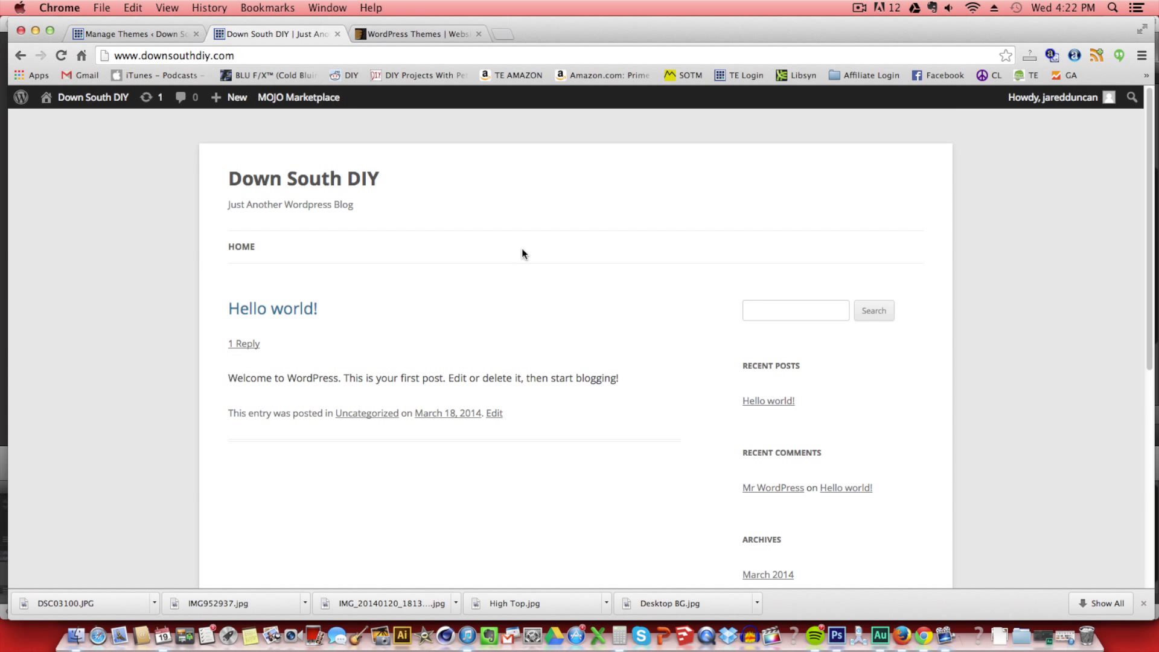
scroll(519, 432, "down", 5)
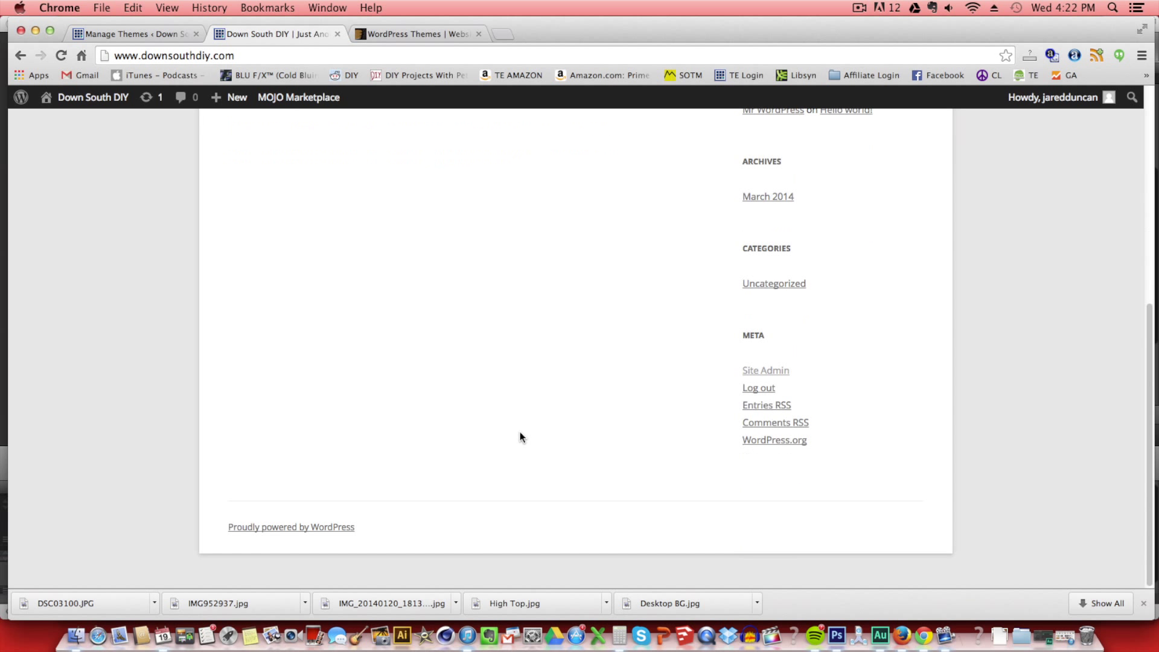
scroll(519, 435, "up", 5)
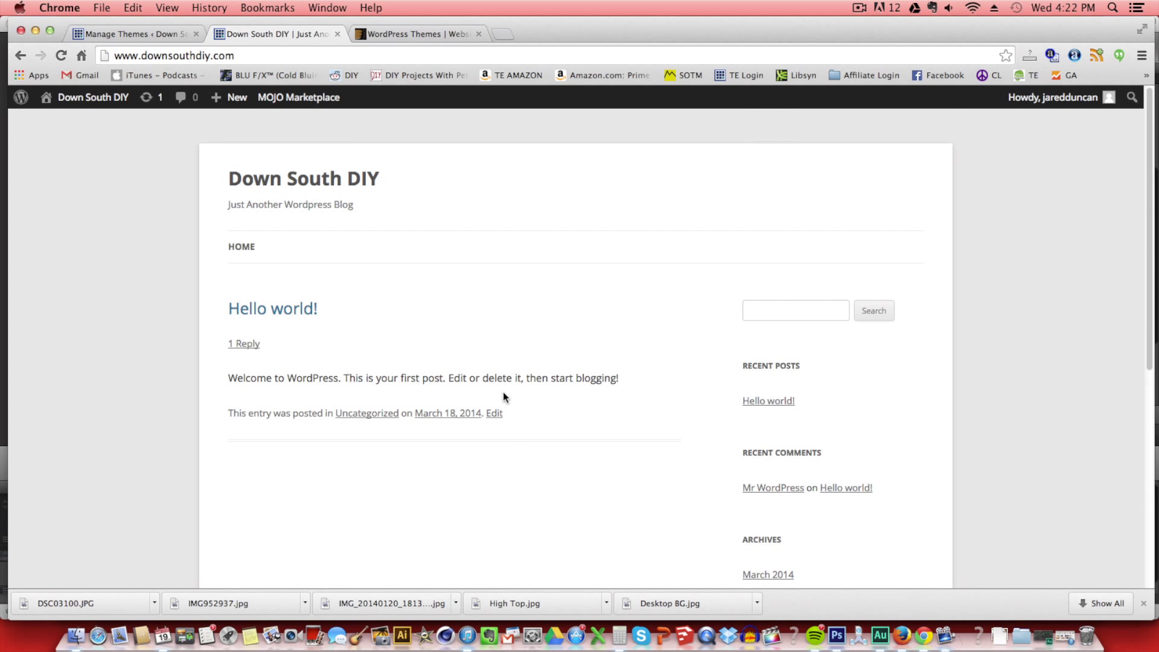
left_click(57, 57)
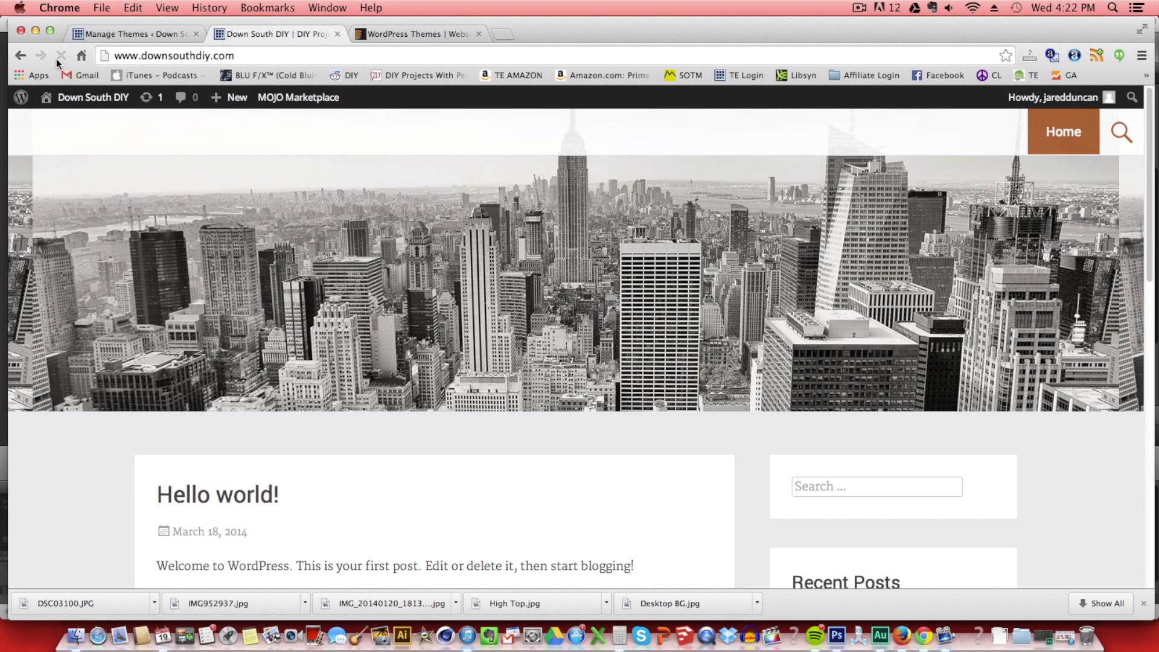
scroll(375, 393, "down", 10)
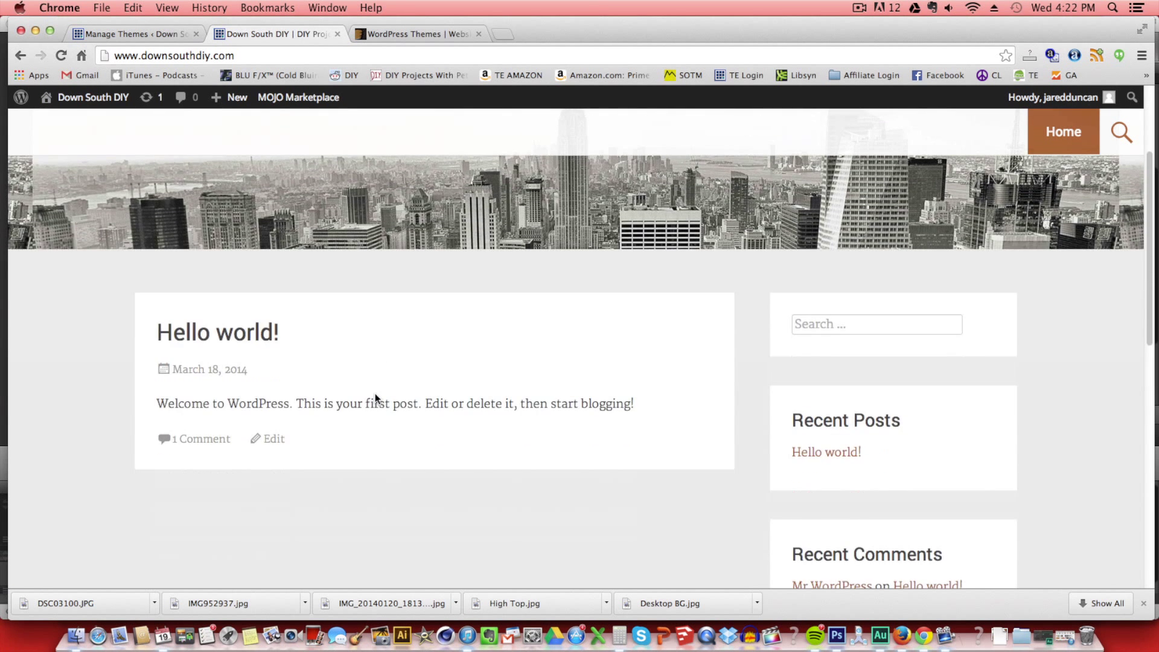
scroll(374, 399, "down", 3)
scroll(375, 398, "up", 12)
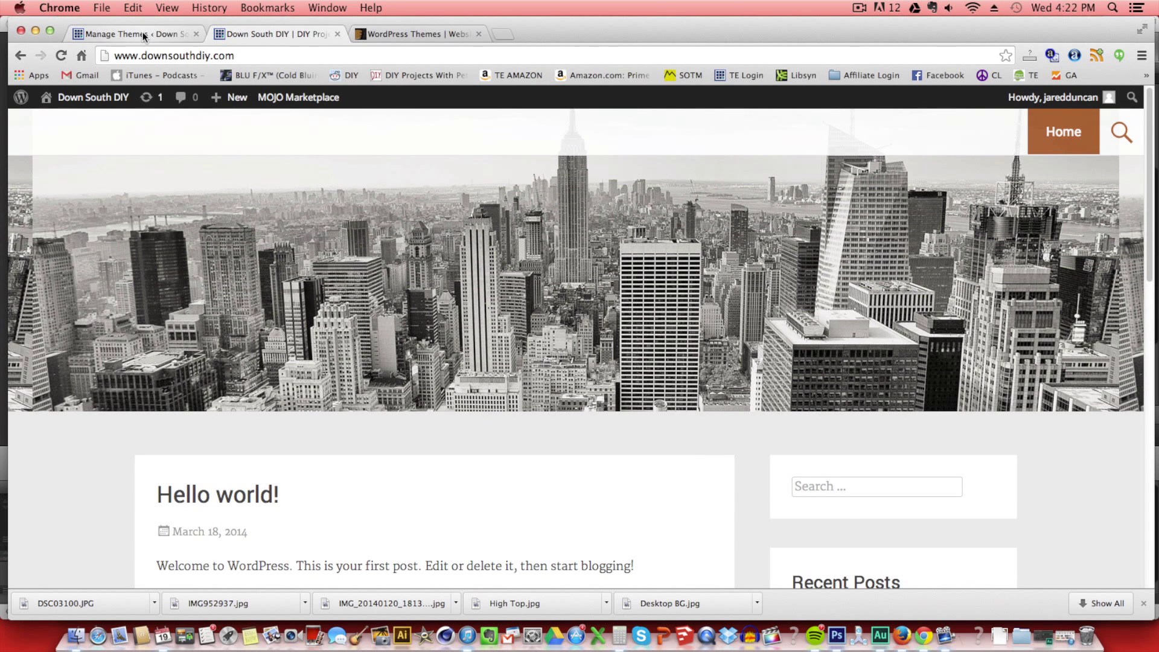
left_click(145, 36)
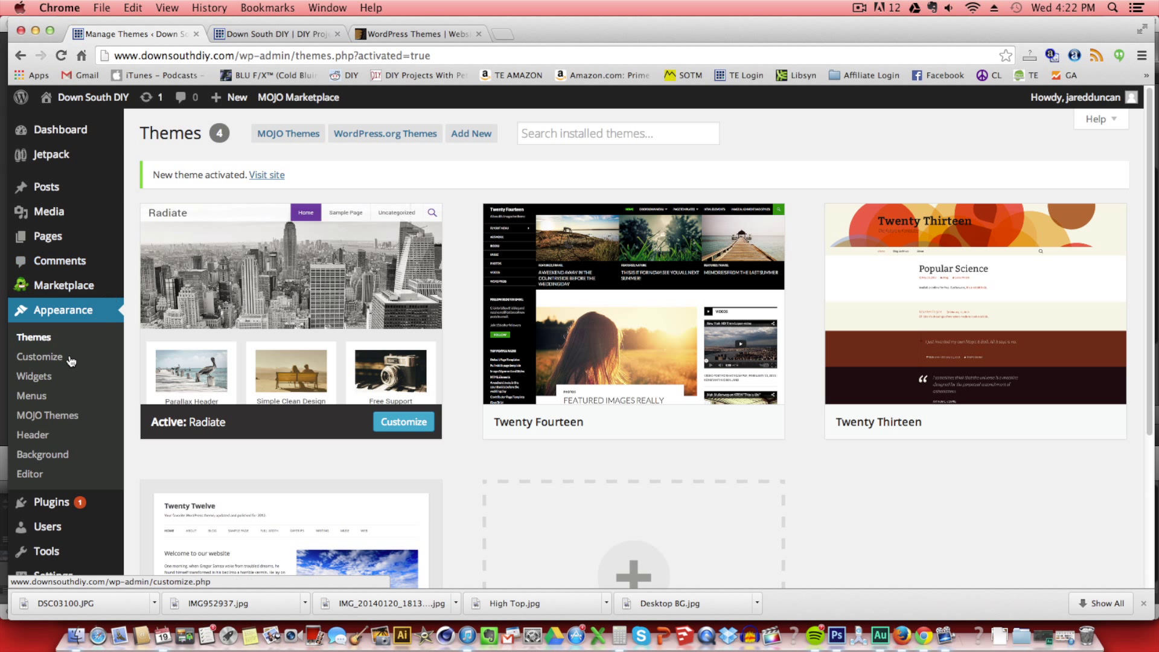
Upload headerdownsouthdiy2.jpg as the site header image without cropping.
left_click(57, 435)
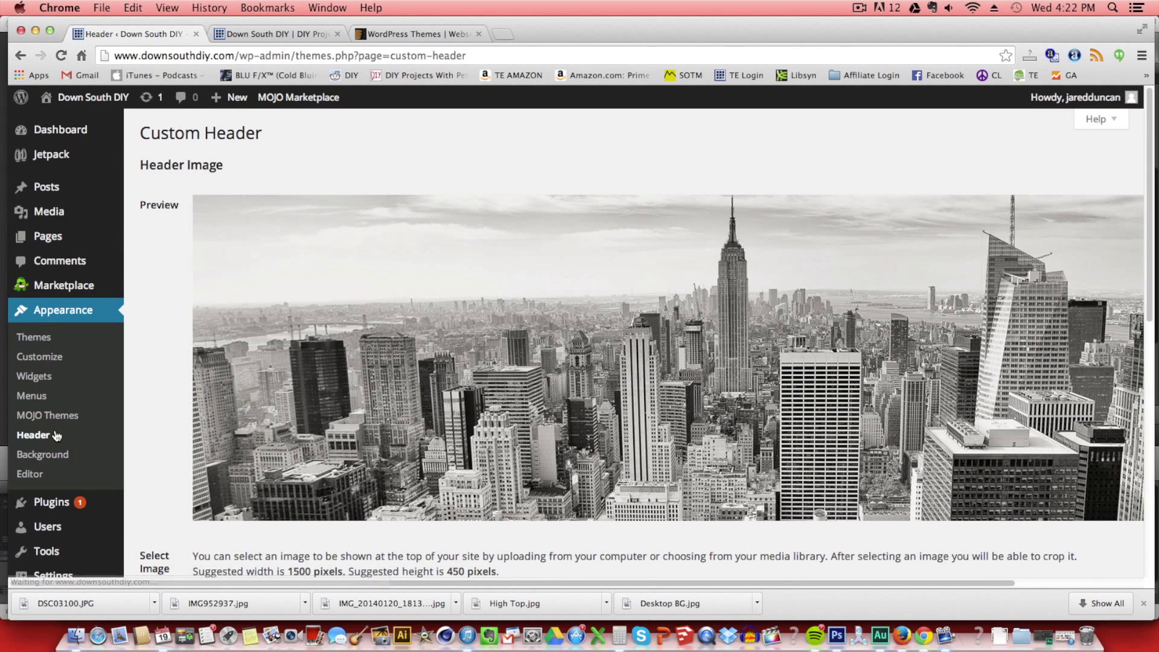
scroll(364, 422, "down", 1)
scroll(364, 422, "down", 4)
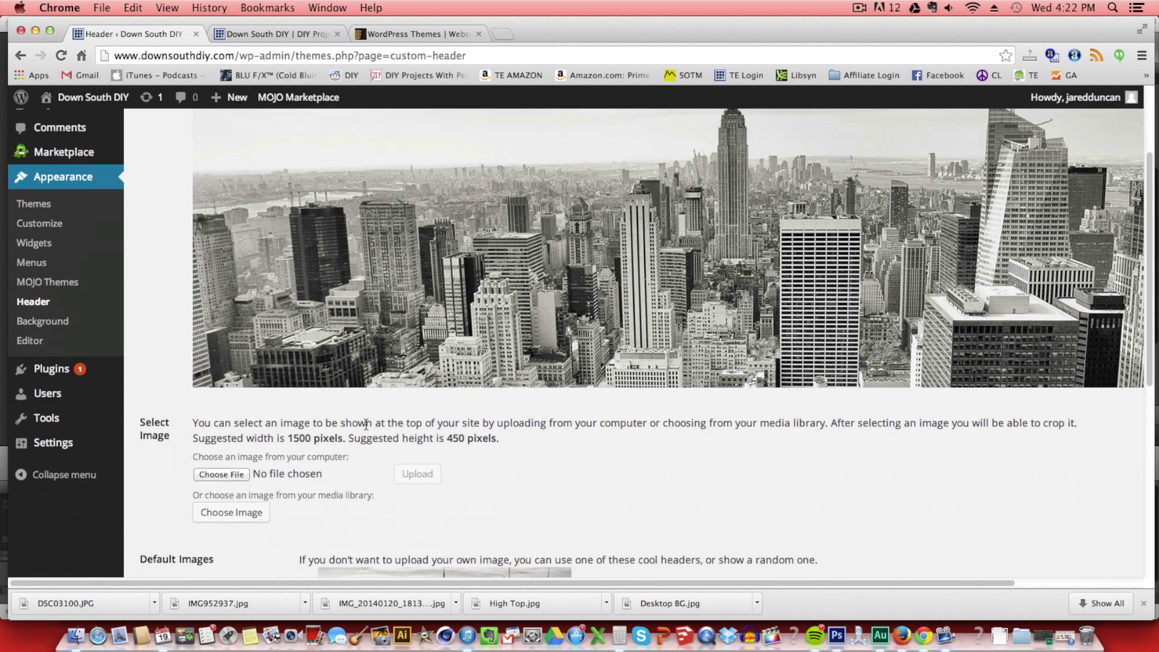
left_click(233, 472)
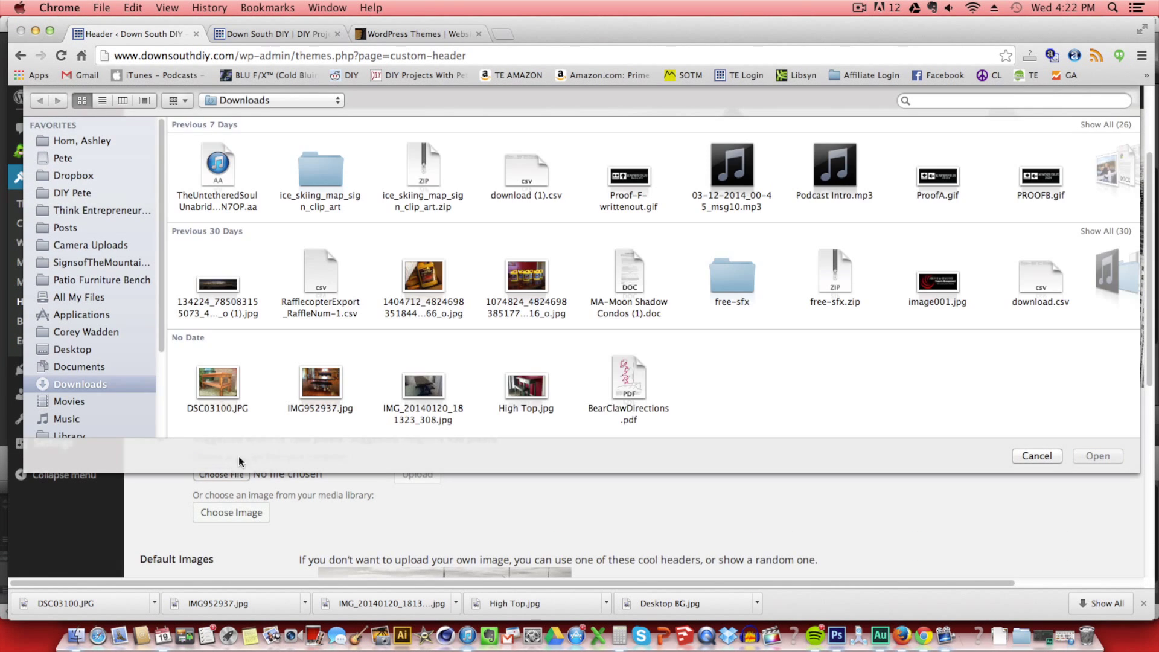
left_click(50, 195)
double_click(224, 385)
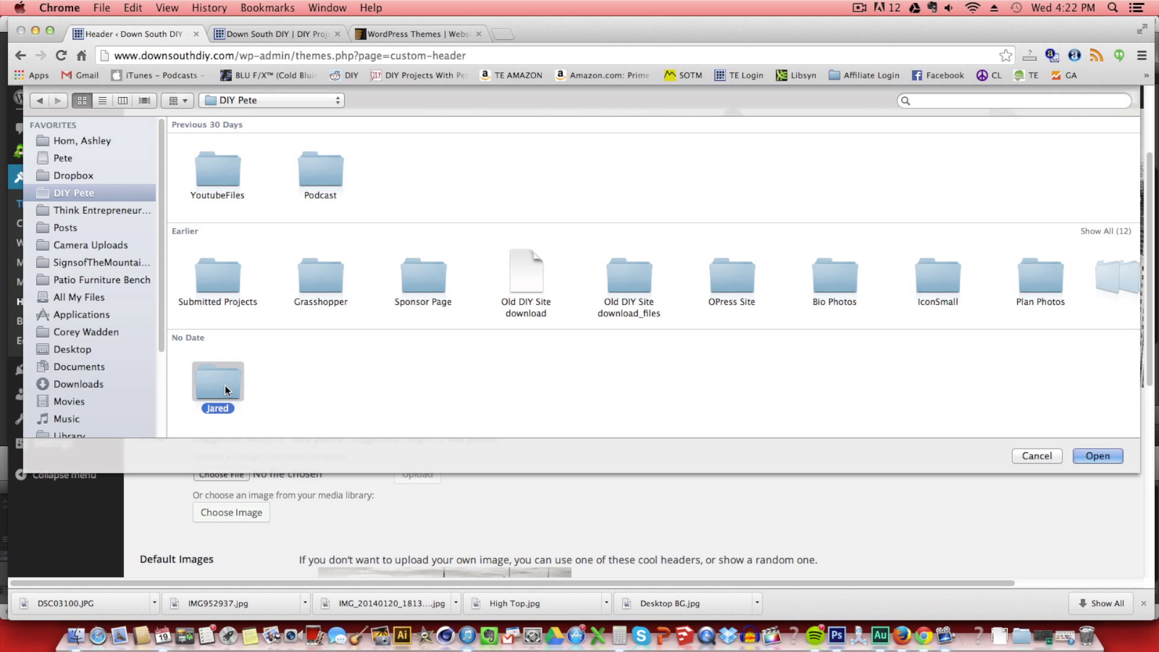
left_click(220, 183)
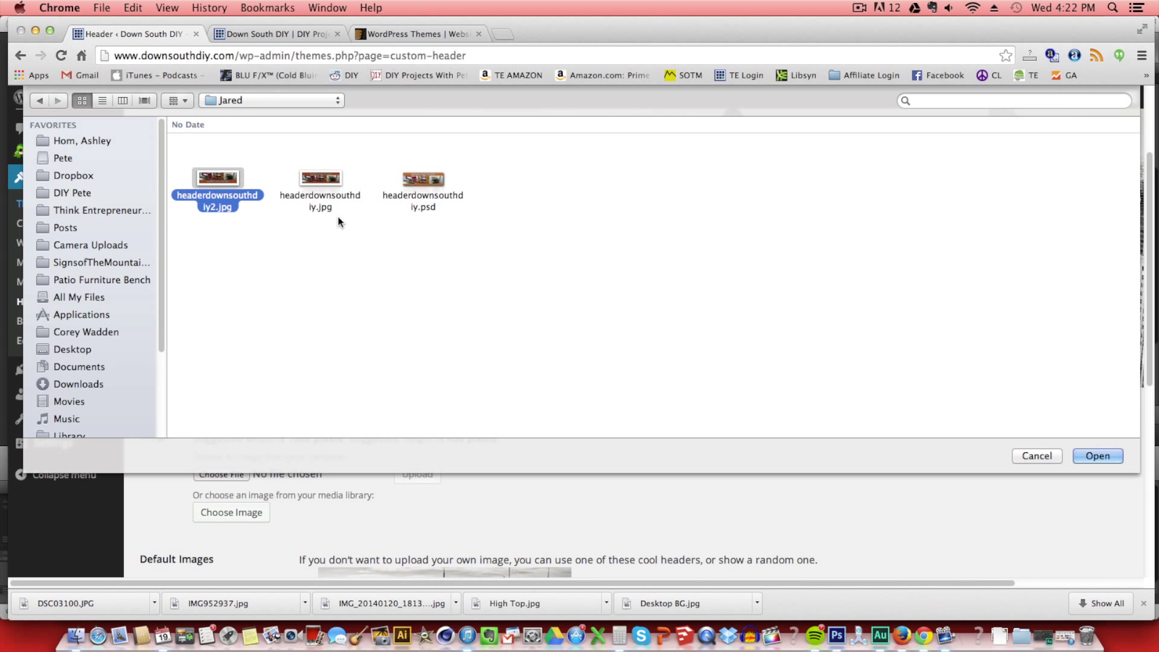
left_click(1115, 455)
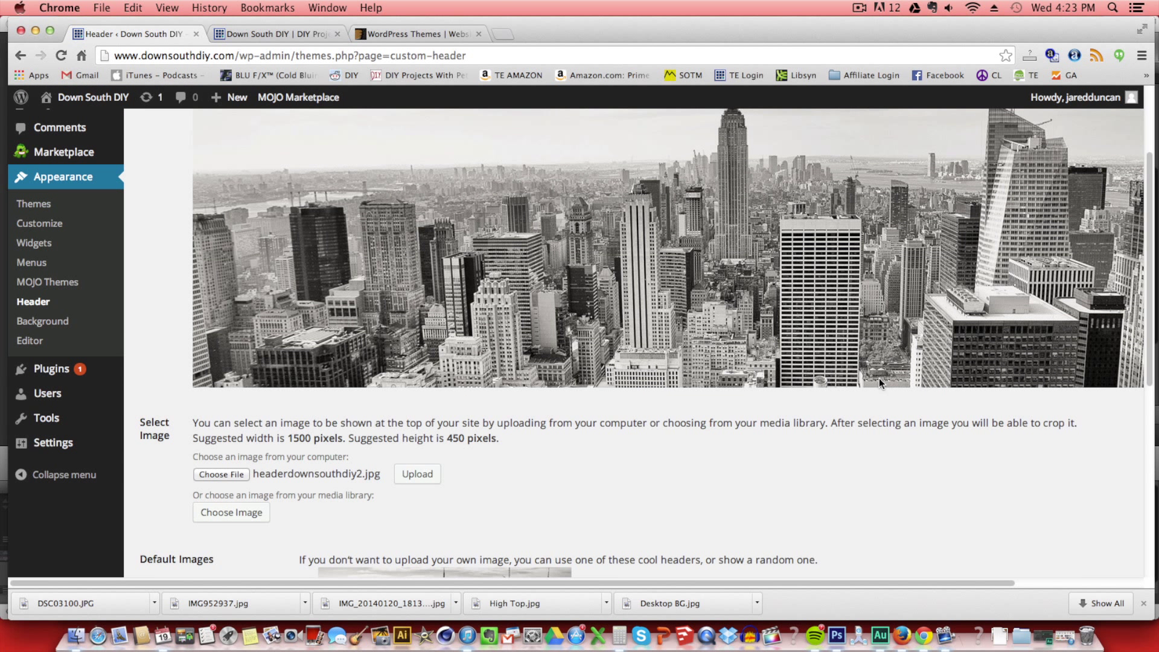
left_click(422, 474)
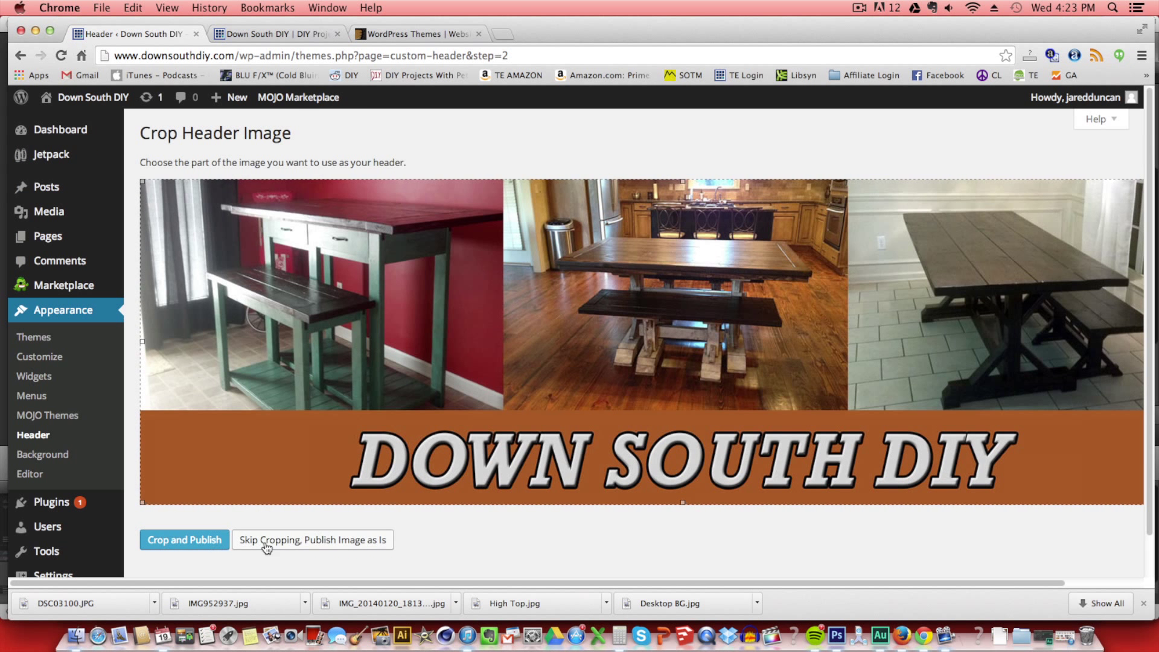
left_click(298, 547)
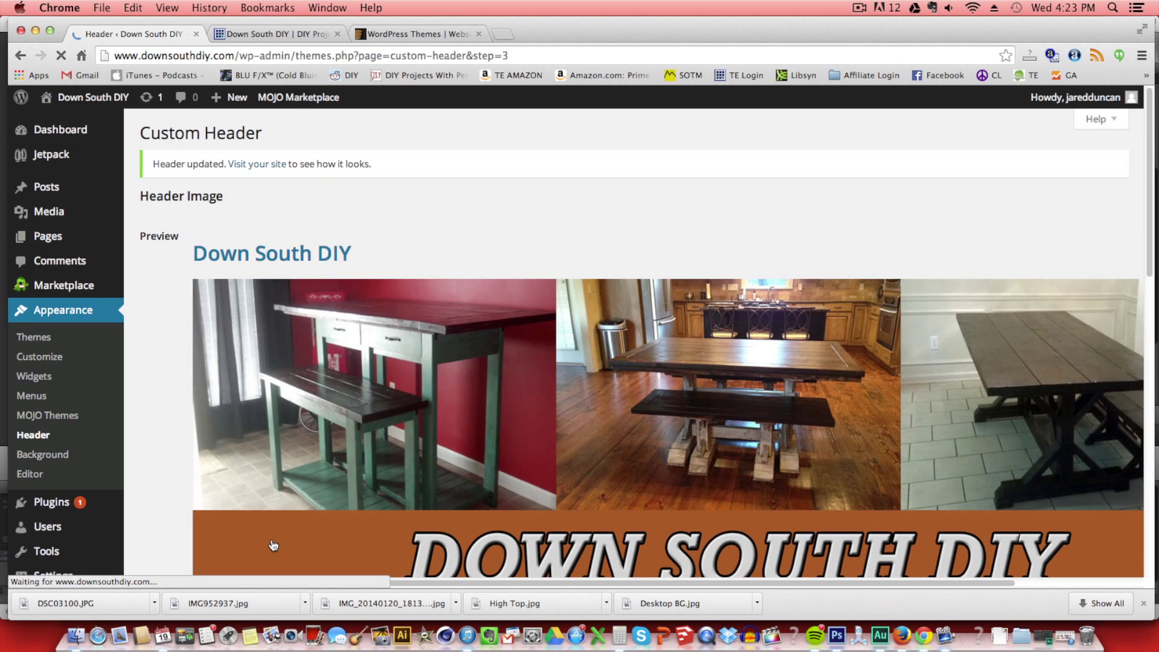
Go to the Custom Background page and start choosing a background image file.
scroll(151, 441, "down", 5)
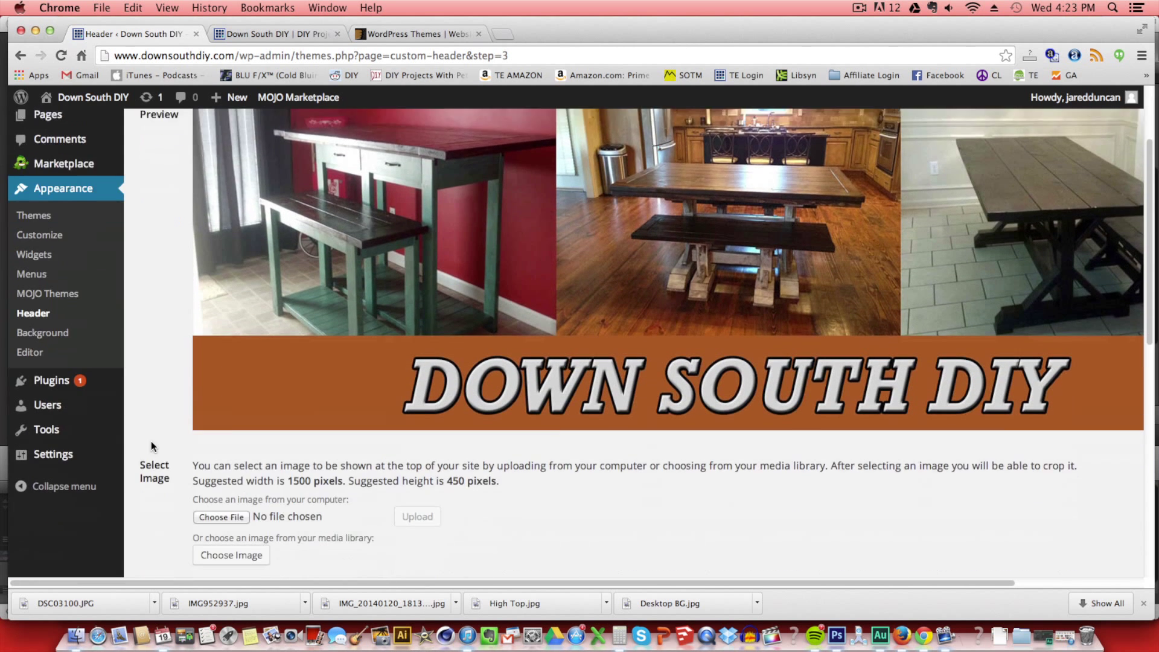
scroll(181, 452, "down", 2)
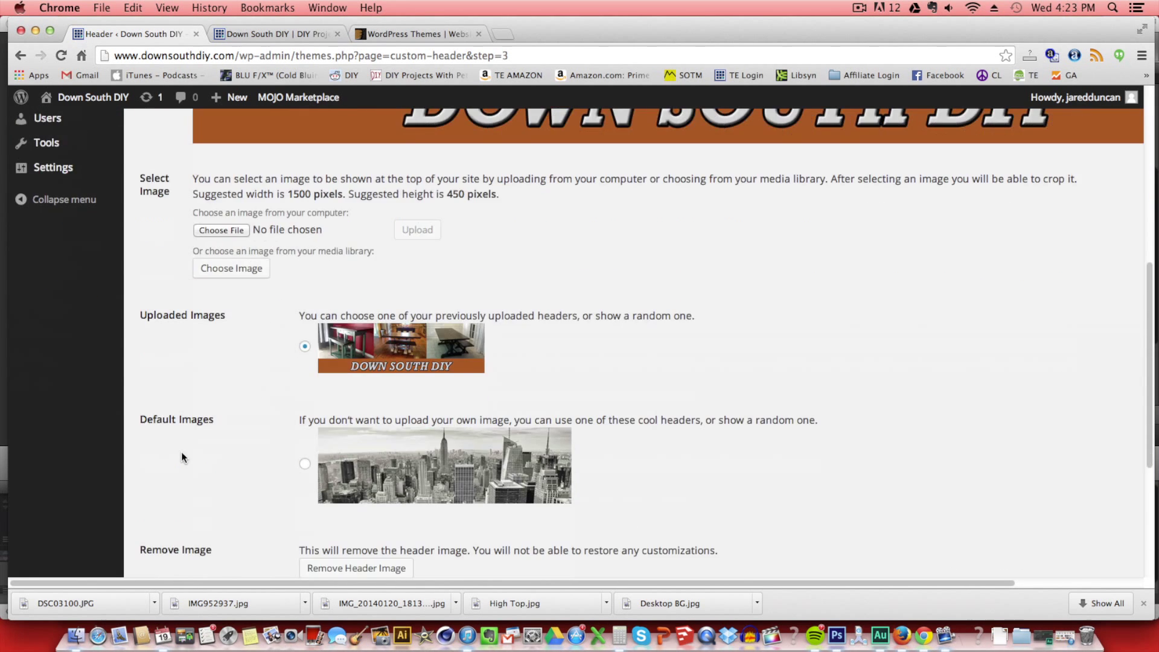
scroll(181, 452, "up", 5)
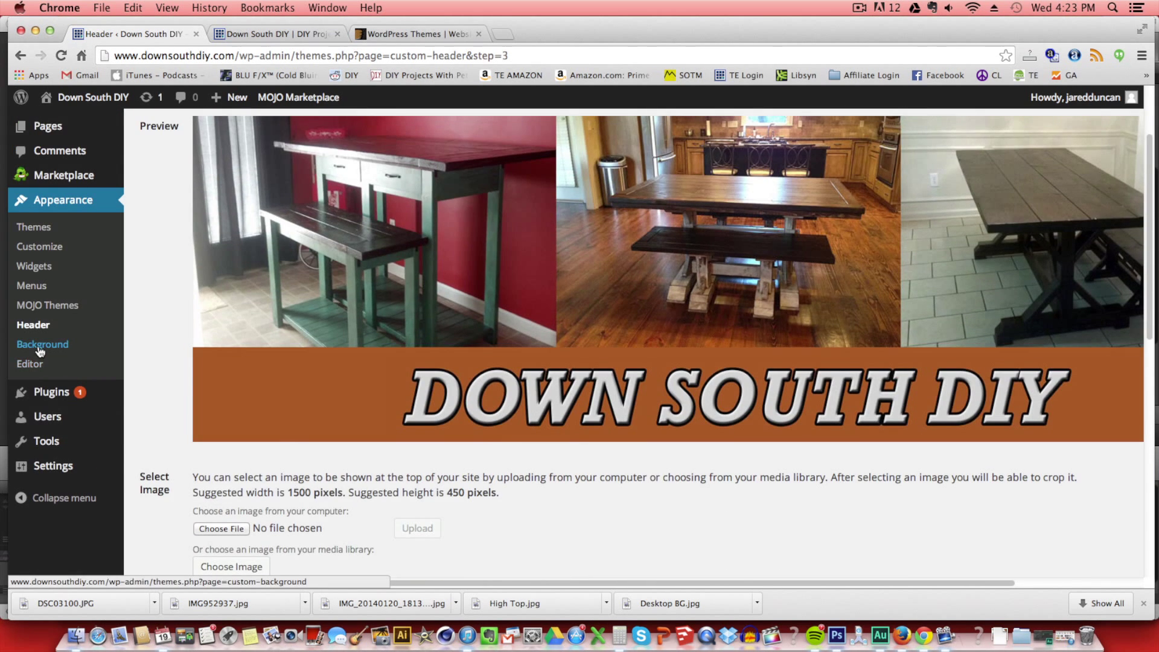
left_click(38, 348)
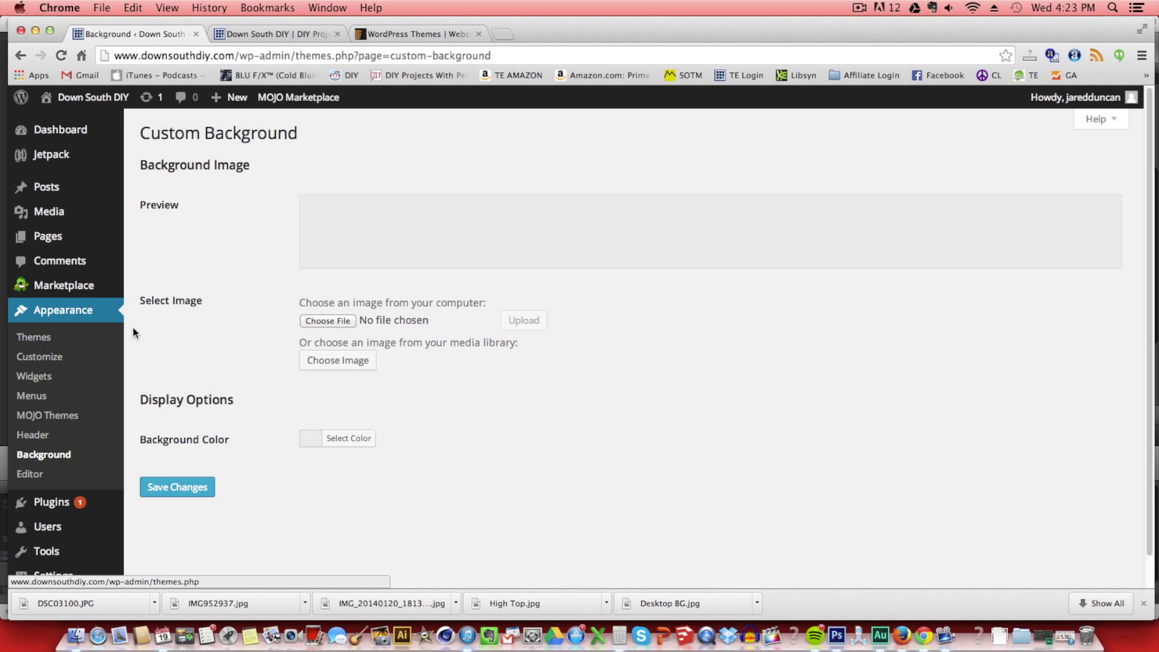
left_click(315, 323)
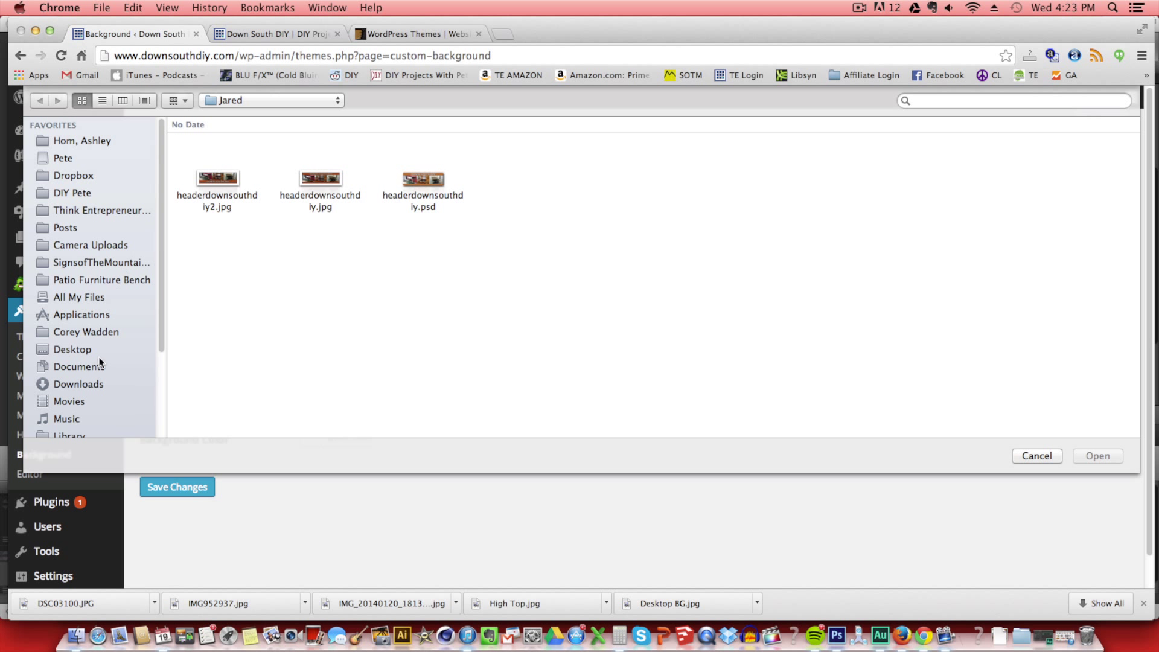
Upload Desktop BG.jpg from the Desktop as the custom background and save it.
left_click(86, 350)
scroll(287, 348, "down", 8)
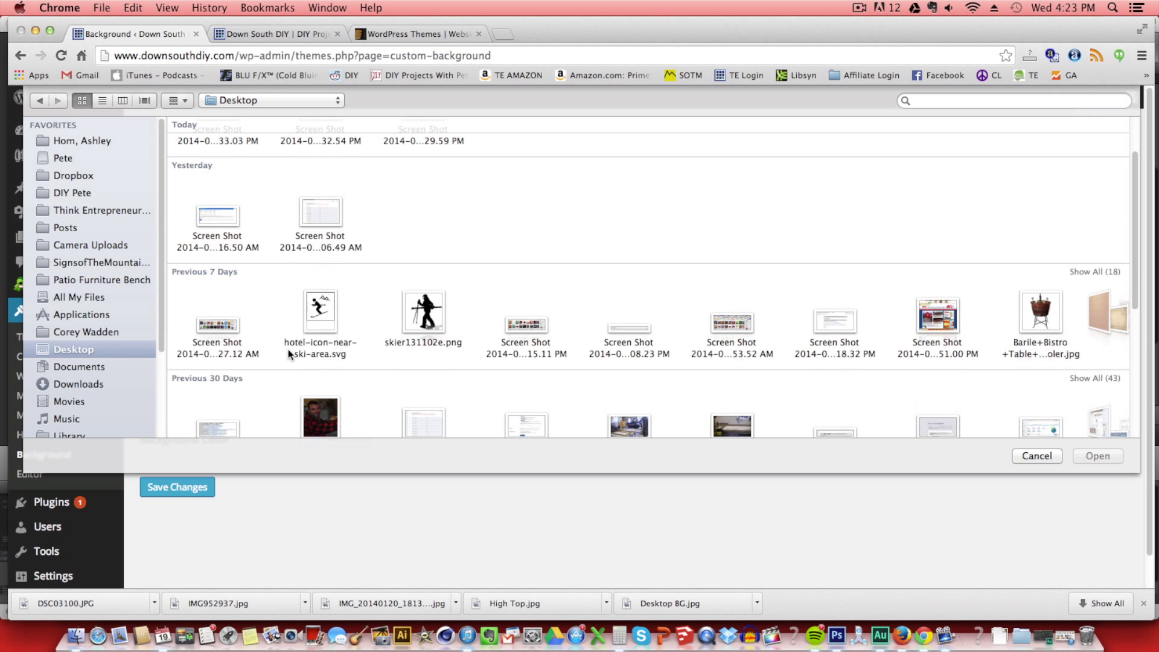
left_click(229, 380)
left_click(1098, 457)
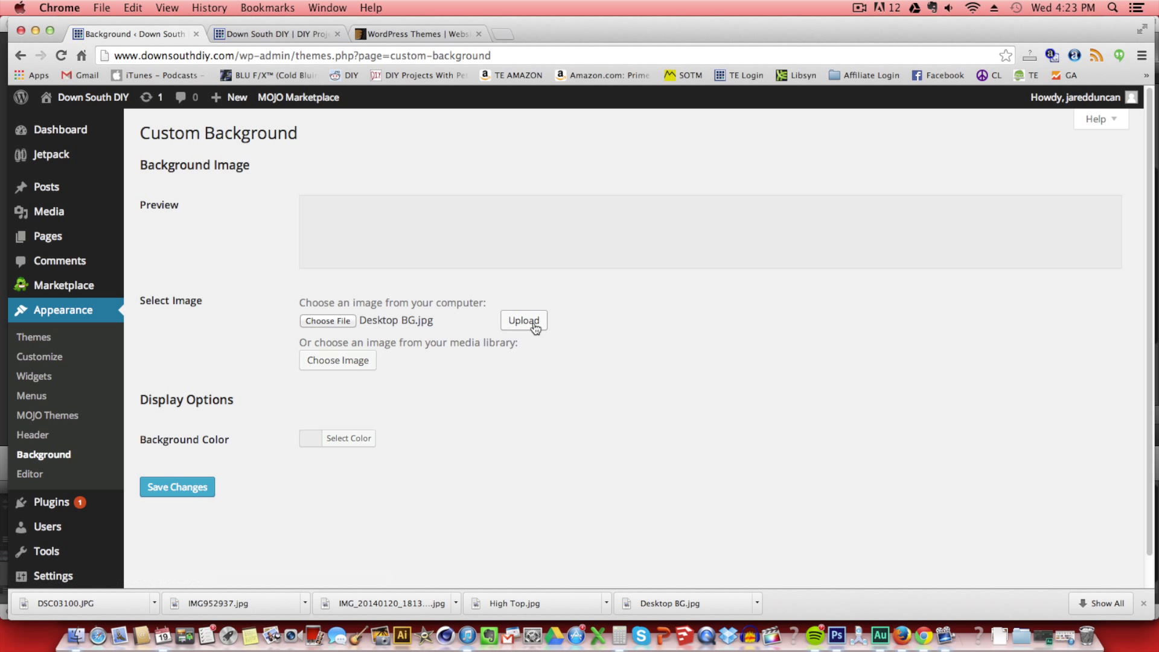
left_click(534, 322)
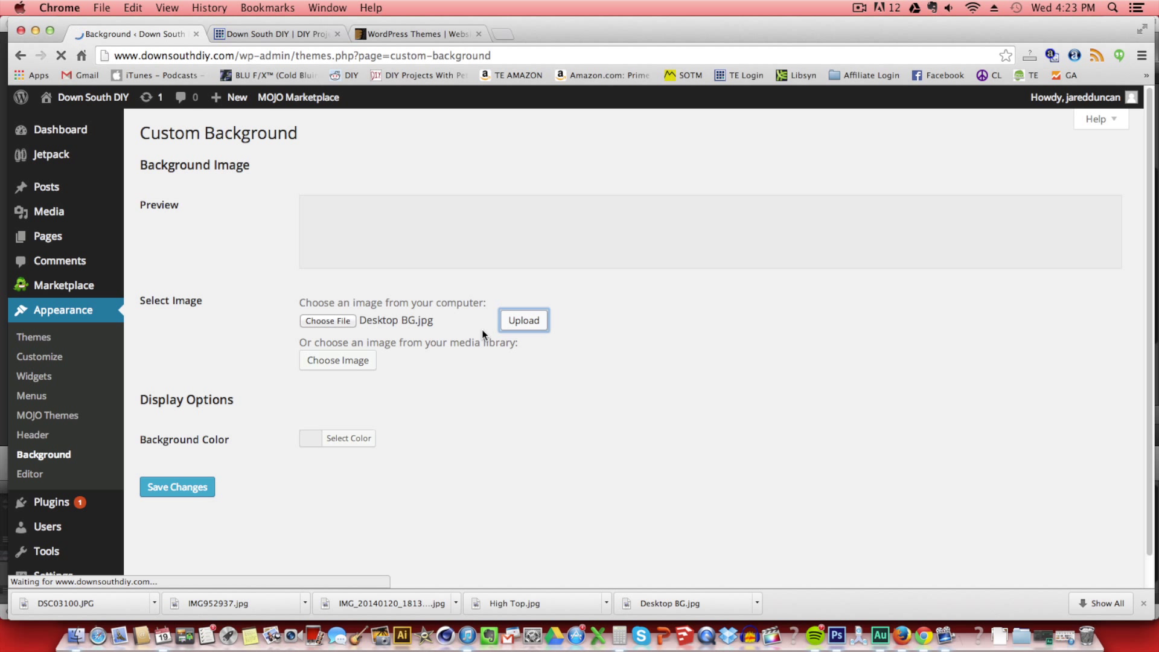
scroll(332, 477, "down", 6)
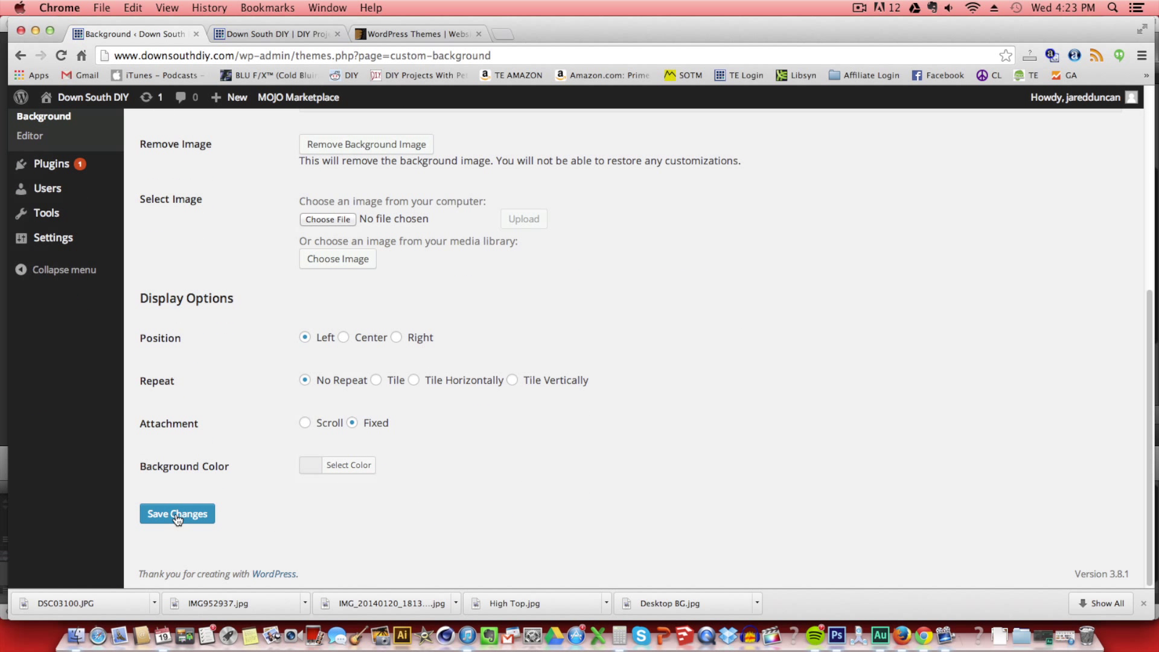
left_click(187, 514)
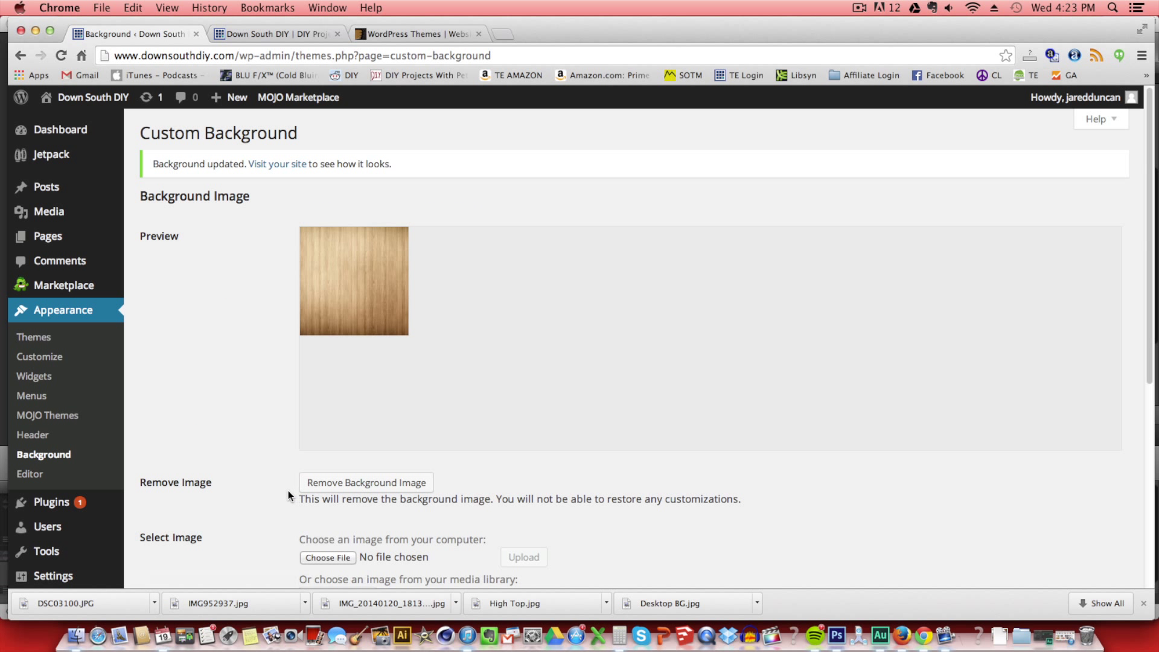
left_click(53, 359)
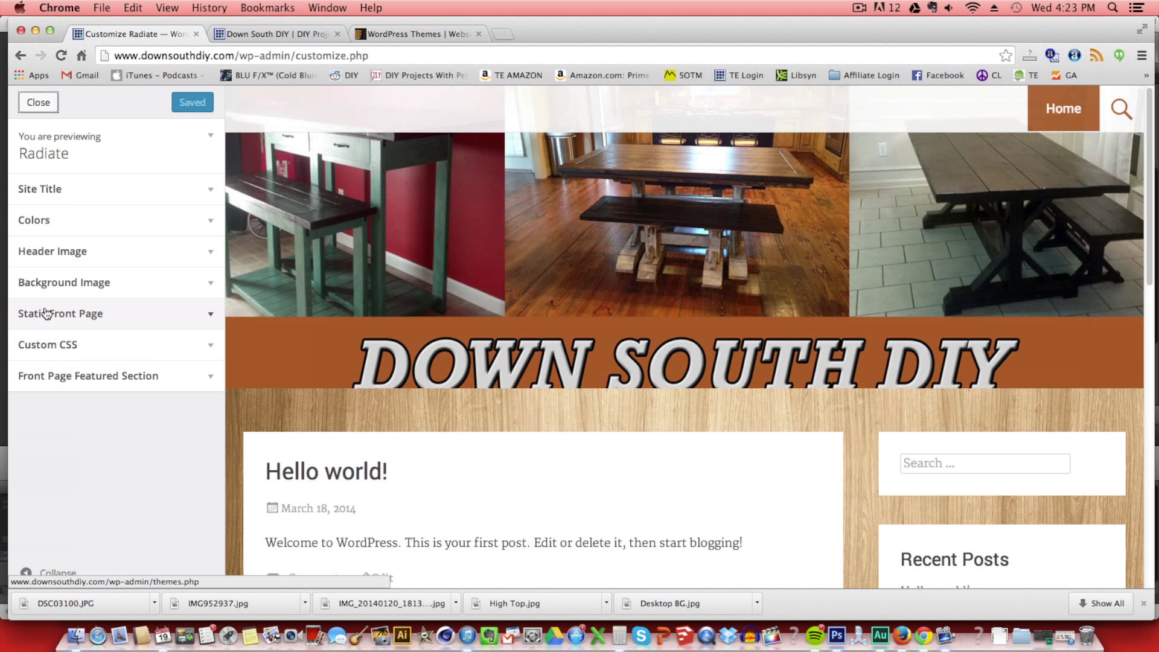
Expand the Colors settings, reload the live site to confirm the wood background, then return to the Customizer.
left_click(78, 222)
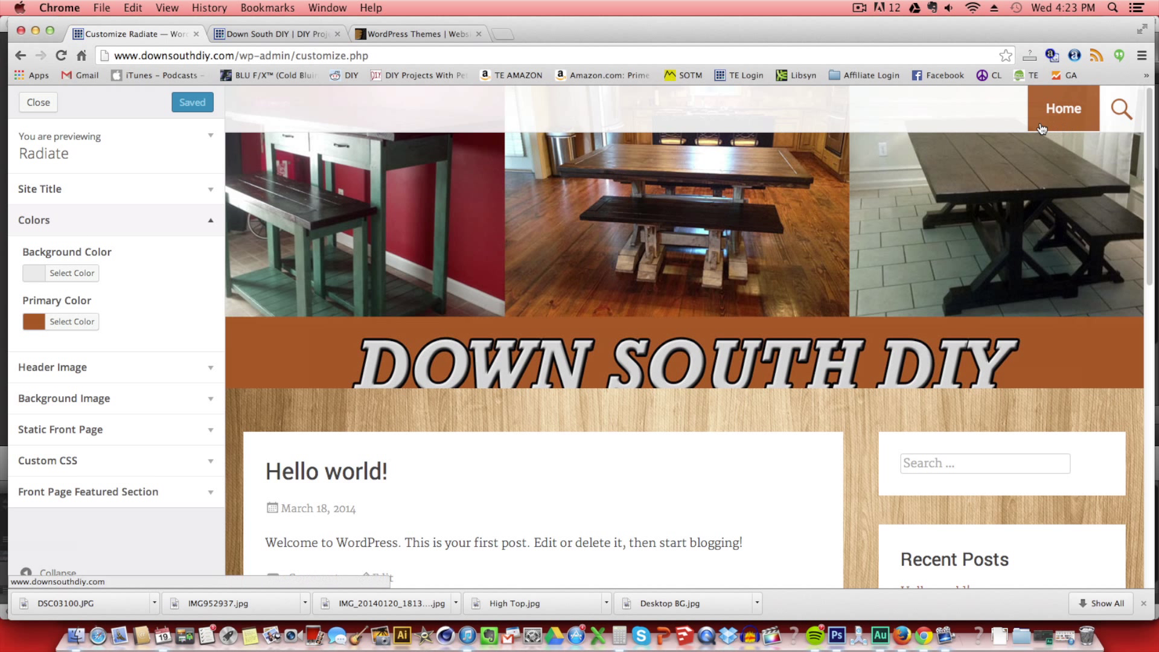
left_click(244, 34)
left_click(61, 56)
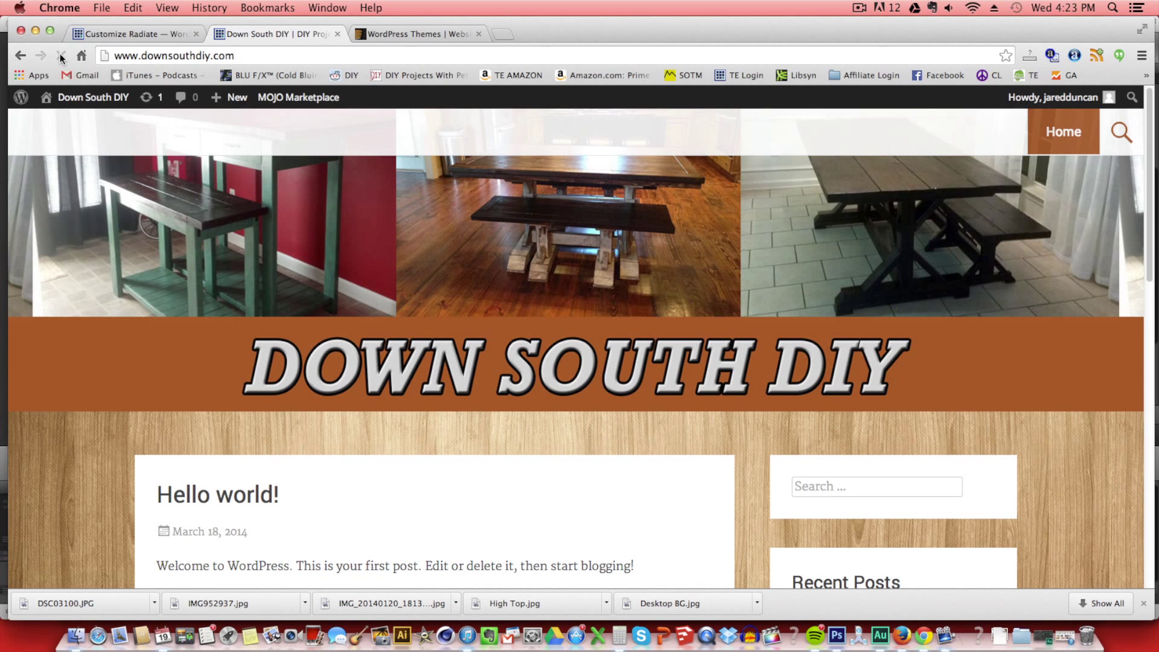
scroll(571, 299, "down", 5)
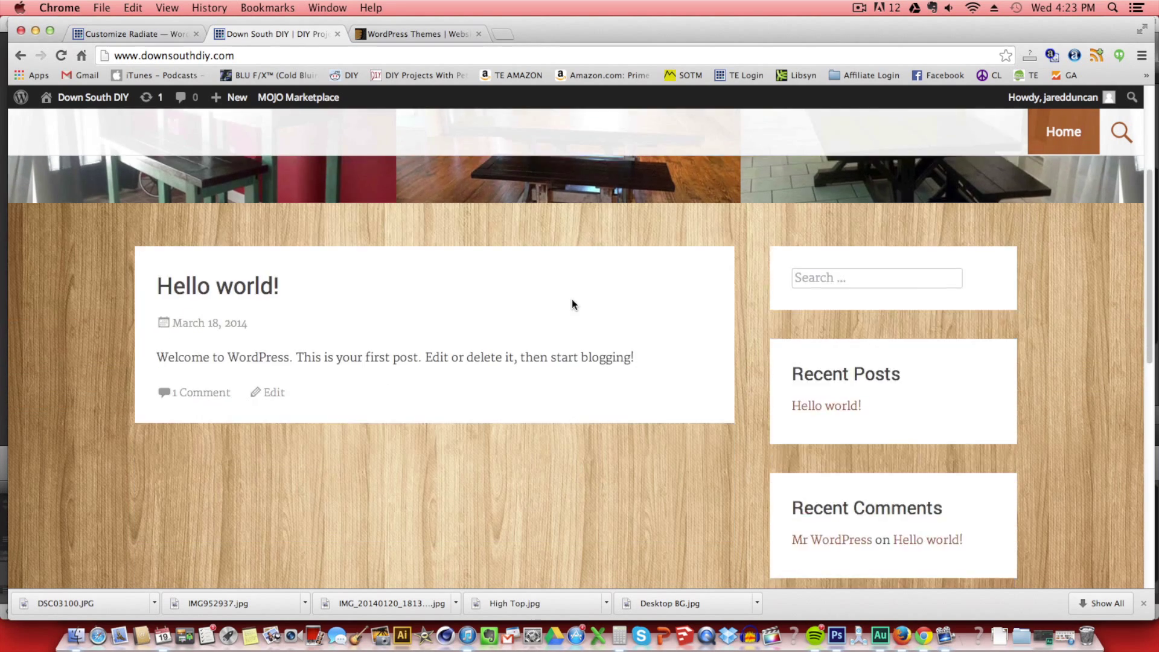
scroll(570, 299, "down", 5)
scroll(571, 299, "up", 10)
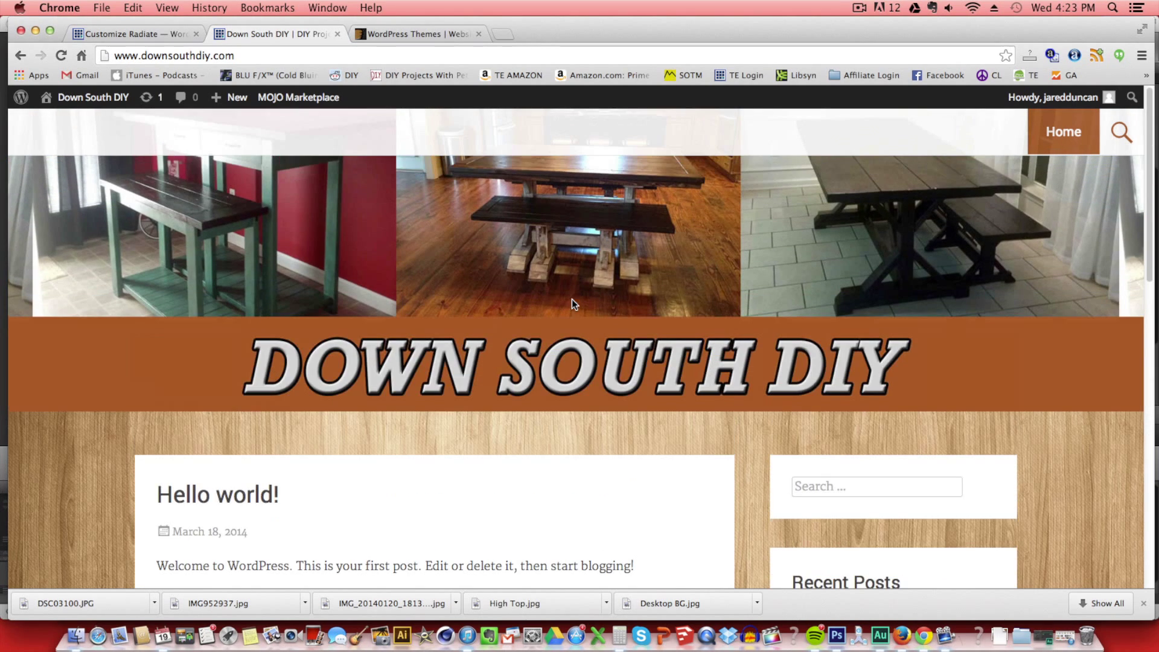
left_click(154, 35)
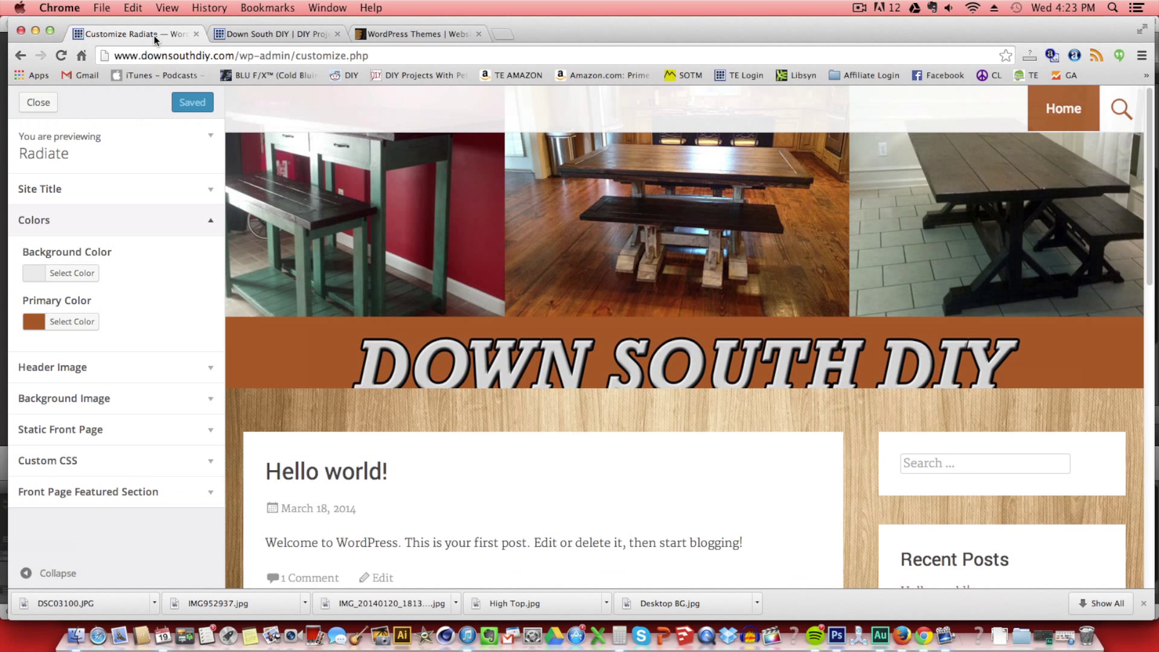
Publish a new page titled 'About' with the body 'Hi, welcome to my new page.'.
left_click(42, 103)
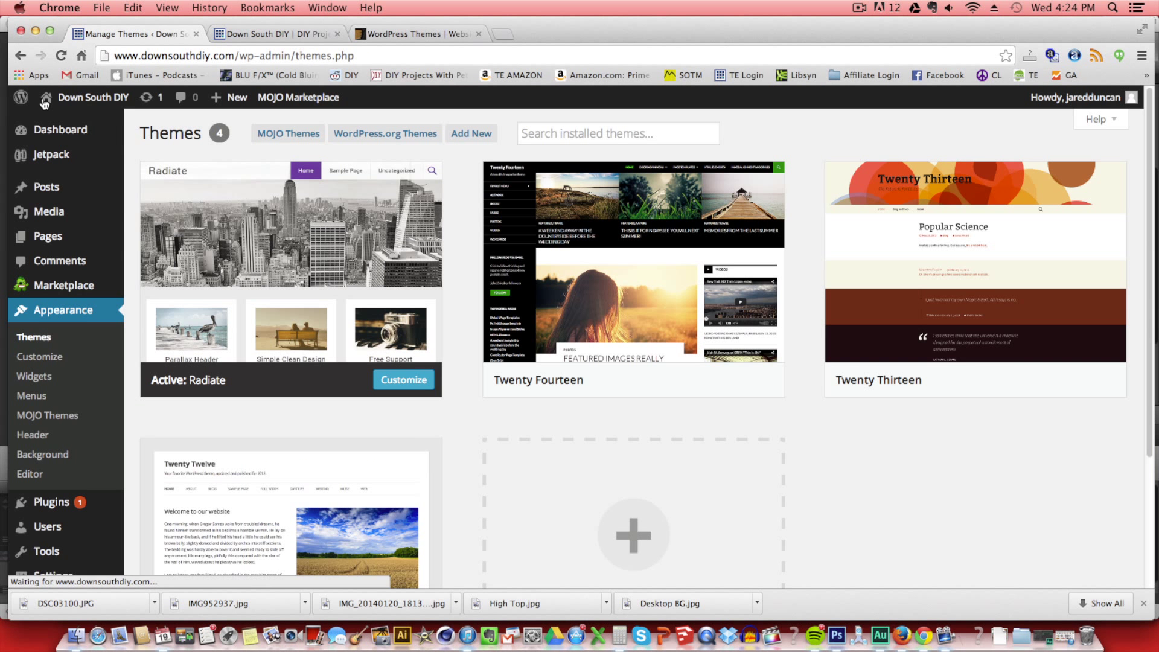
mouse_move(58, 241)
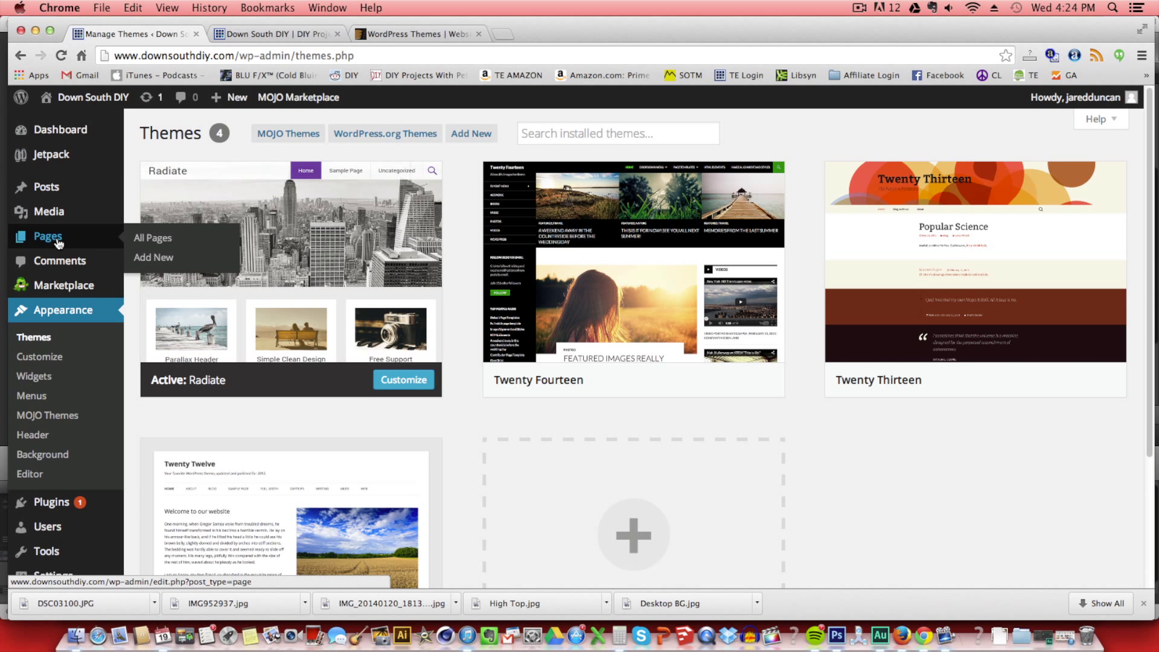
left_click(175, 257)
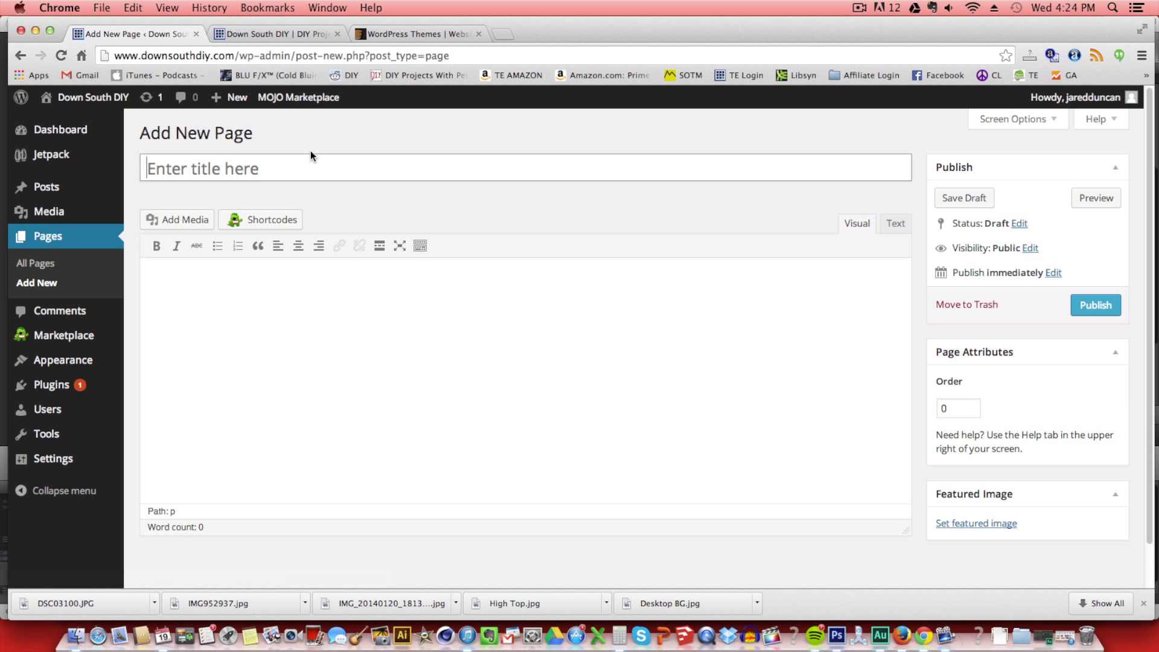
type("About")
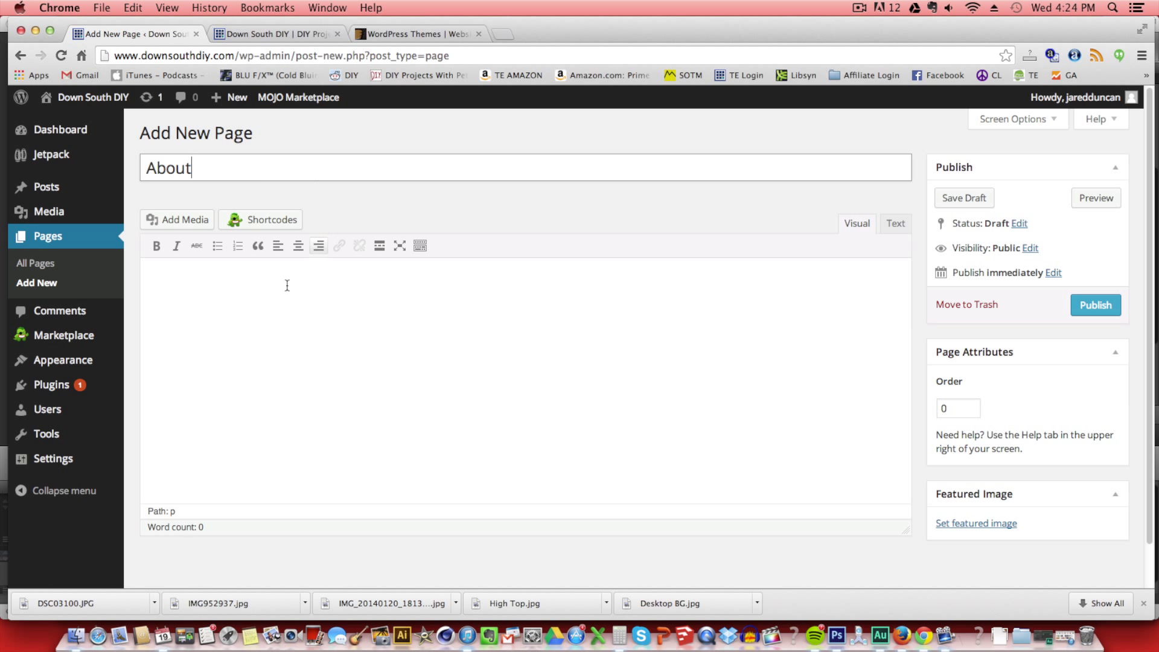
left_click(283, 283)
type("Hi, welcome t")
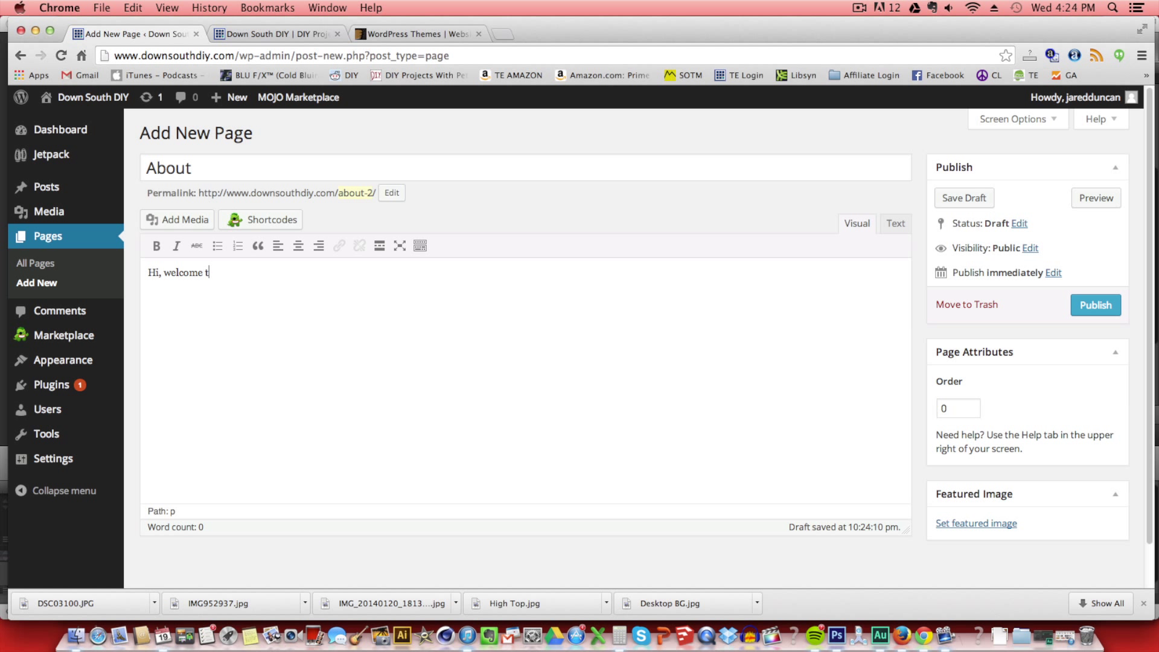
type("o my new page.")
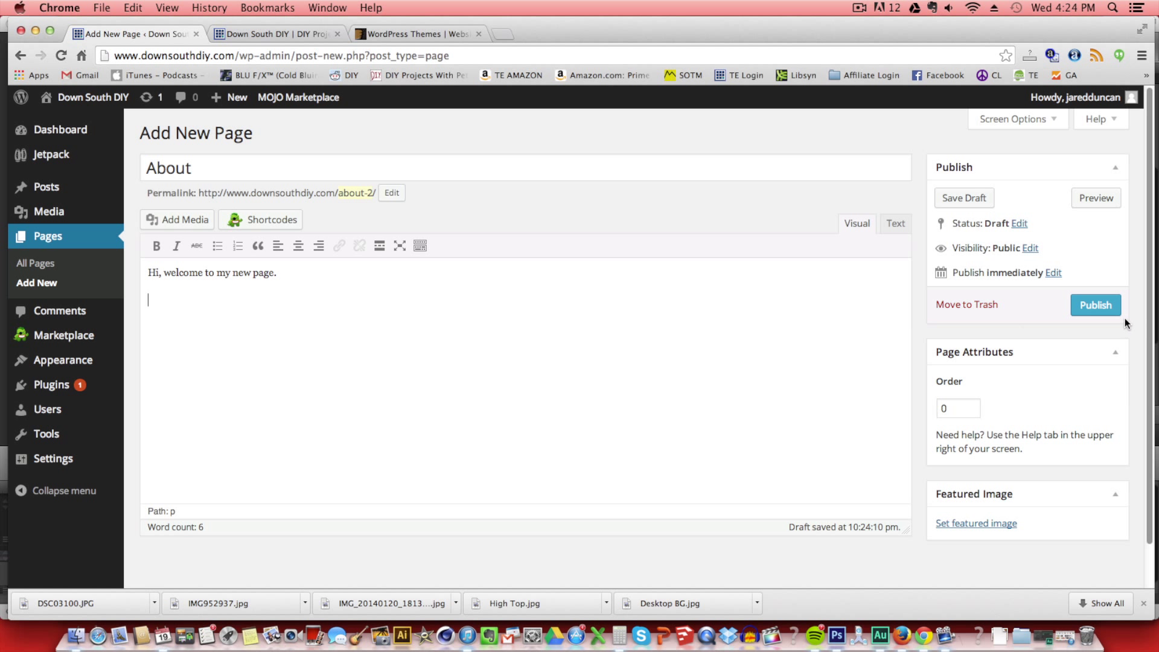
left_click(1096, 304)
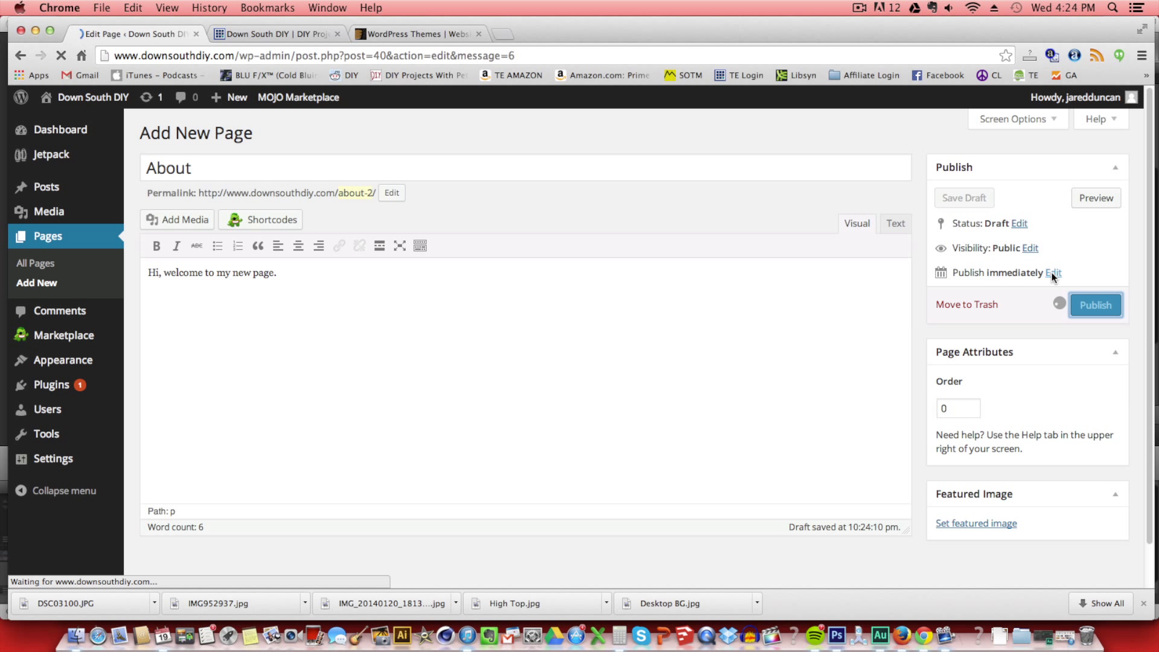
Reload the live site, open the new About page, then return to the admin.
left_click(303, 34)
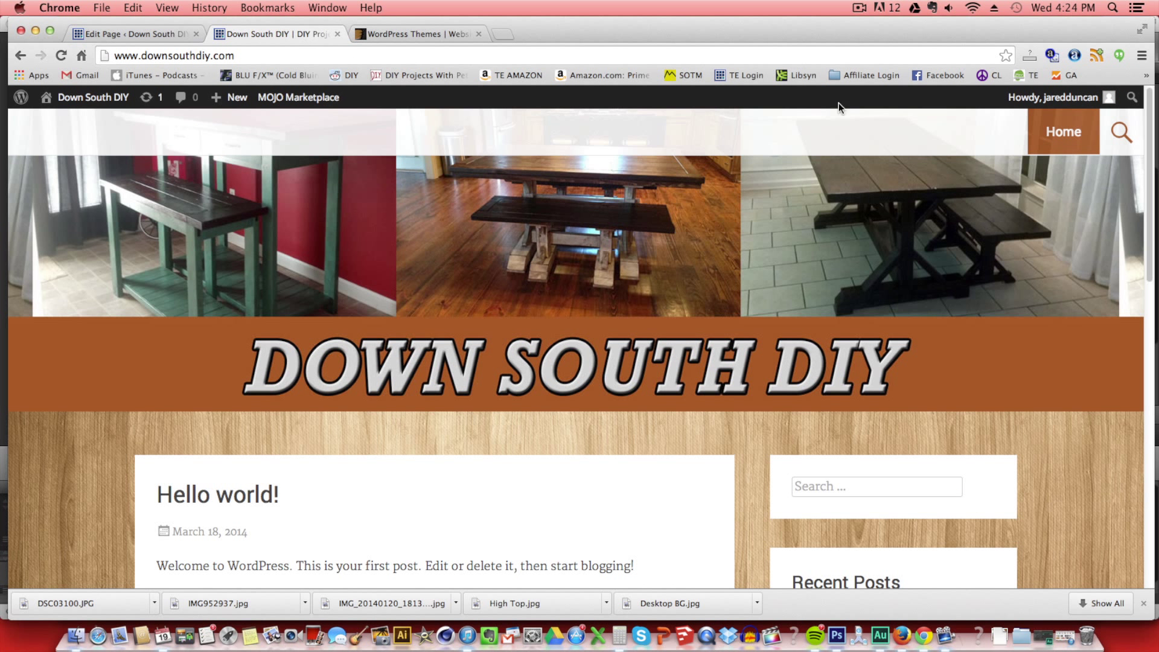
key("super+r")
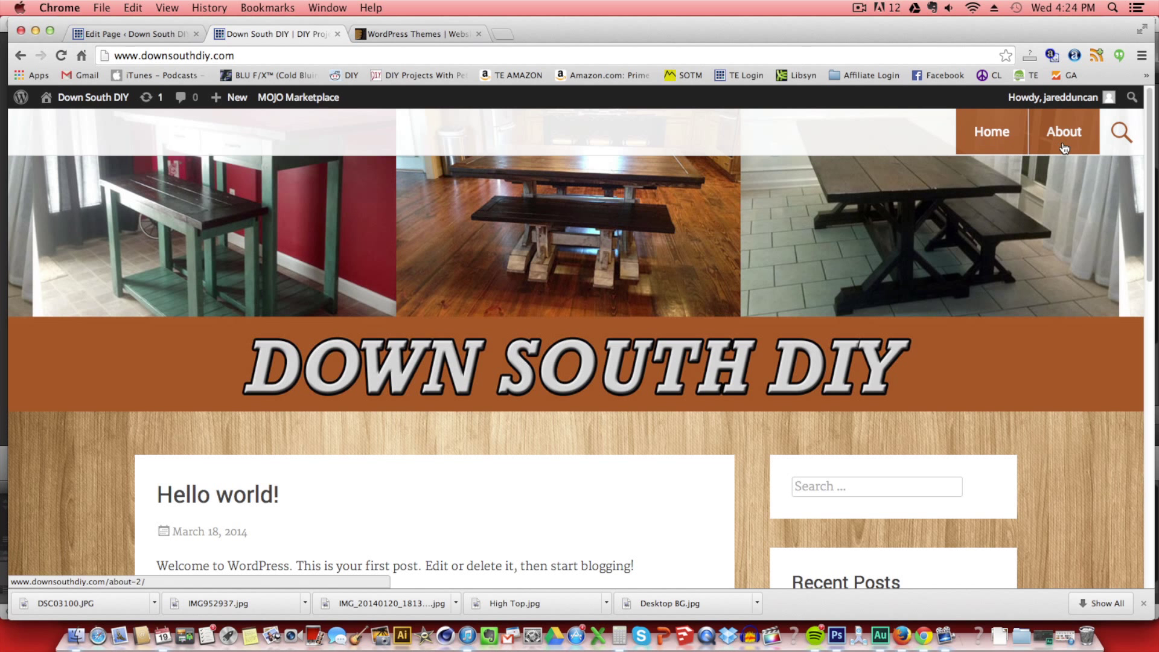
left_click(1063, 147)
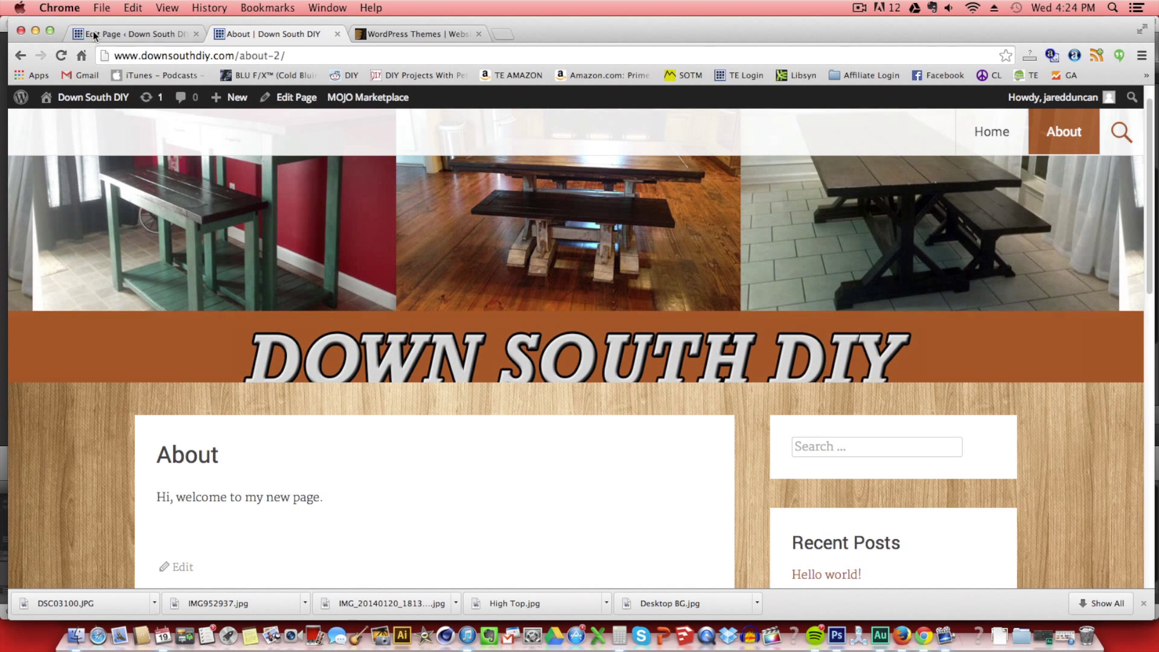
left_click(94, 33)
Start a post titled 'My first ever DIY project post!!' with a welcome line about new project photos.
mouse_move(42, 192)
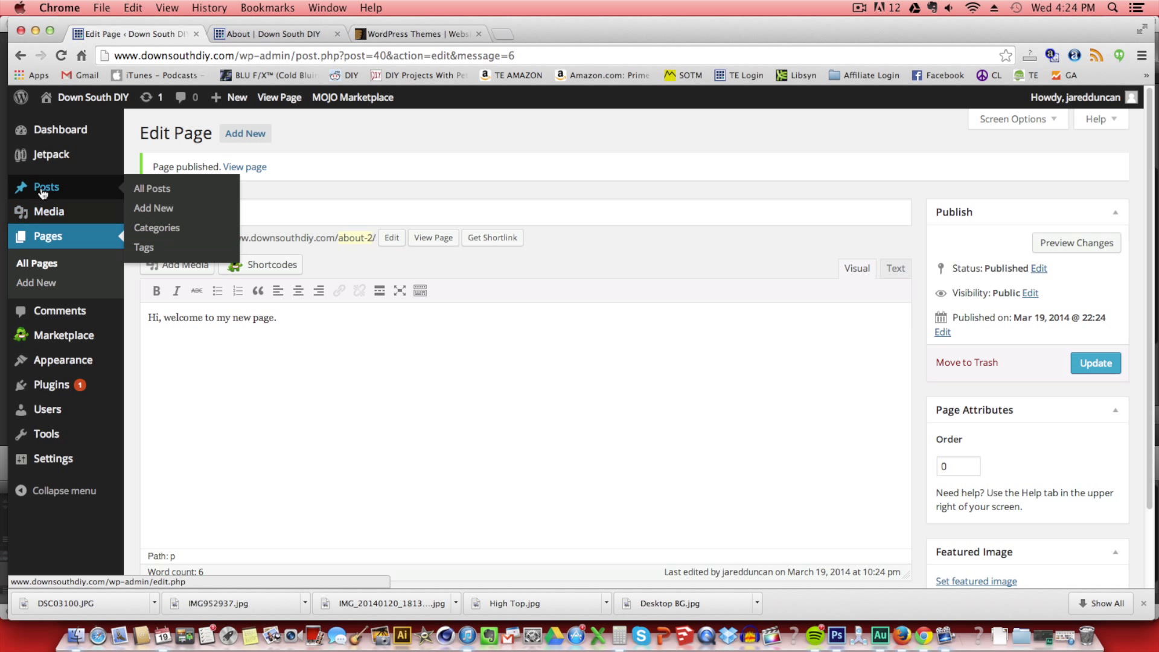
left_click(156, 208)
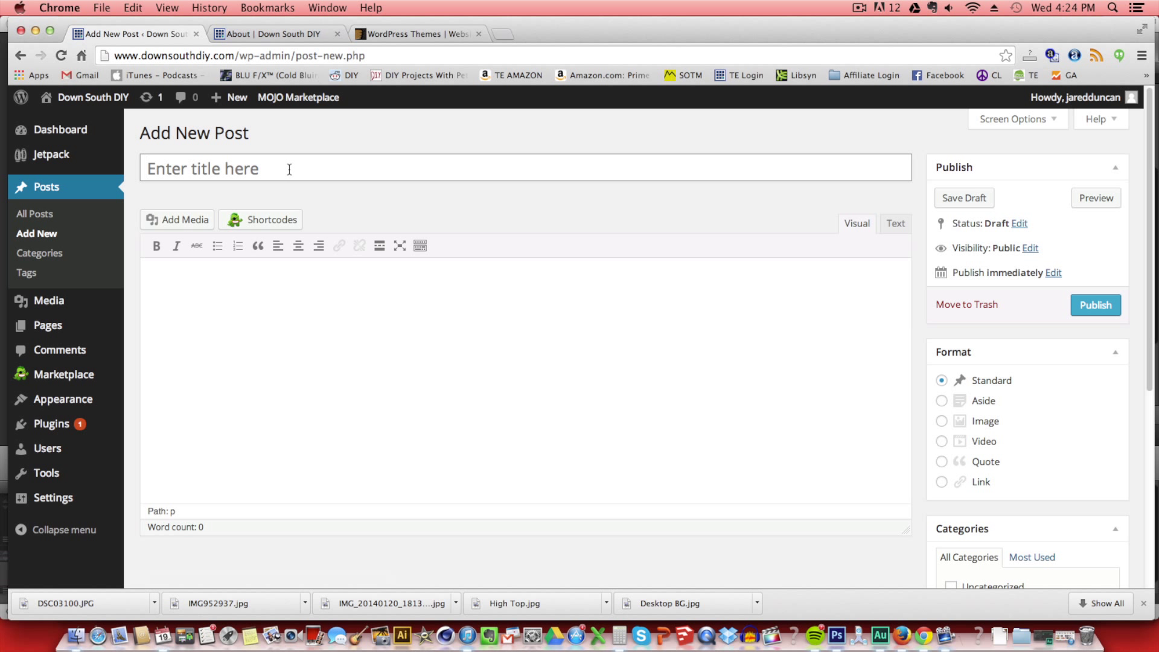
type("My first")
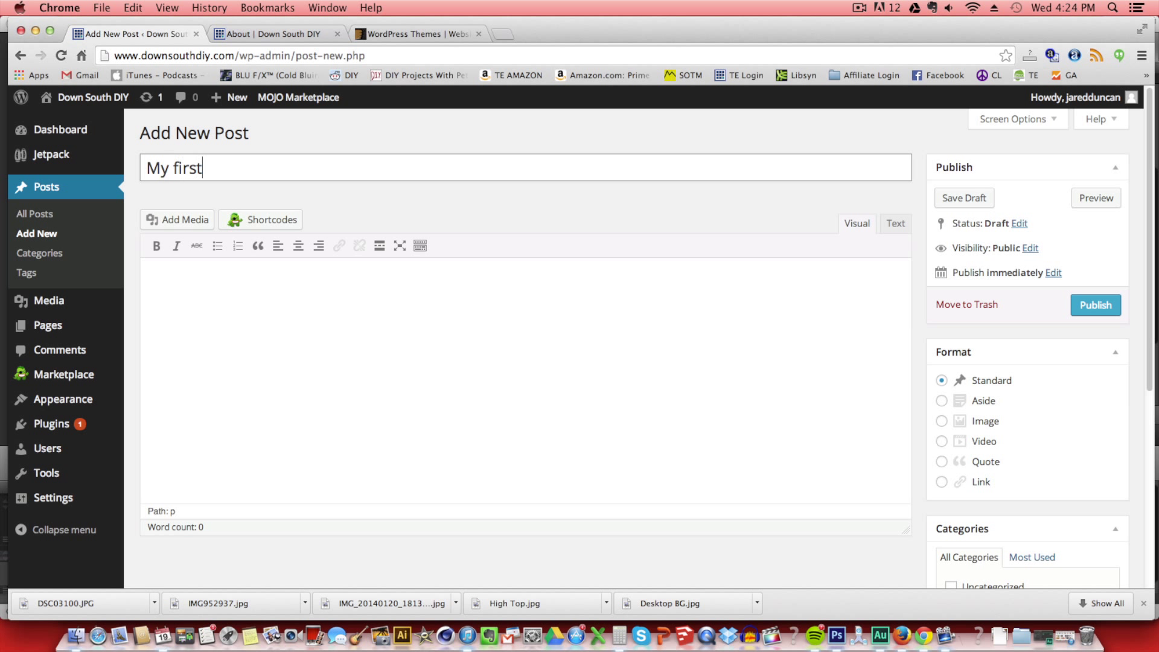
type(" ever DIY project post!!")
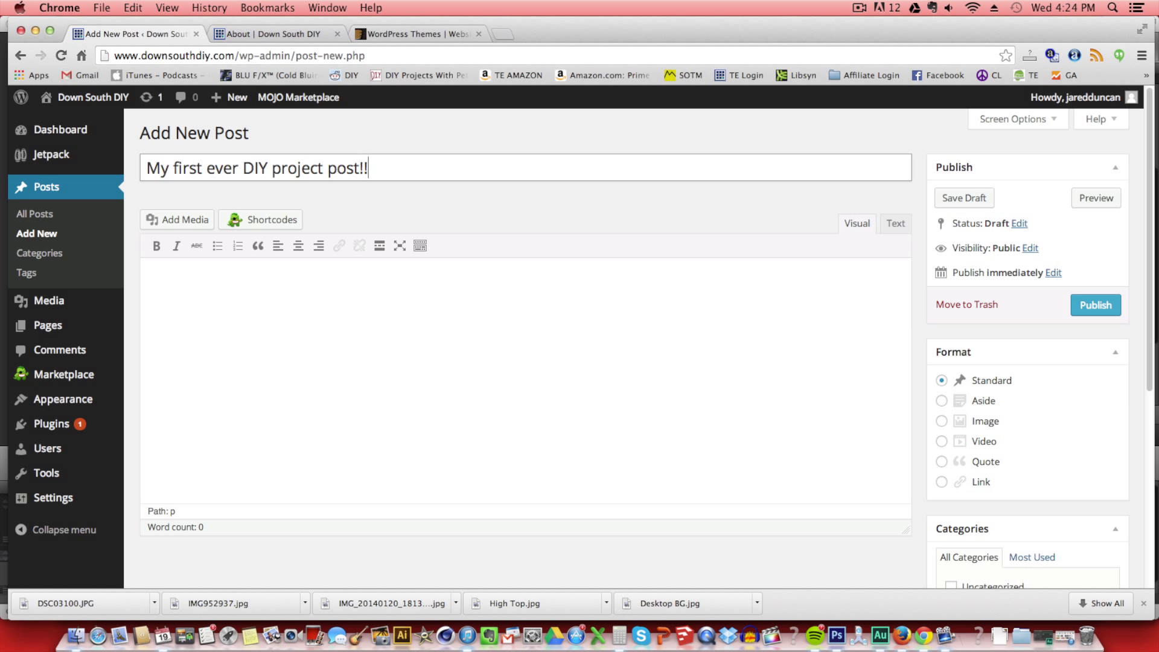
key("Tab")
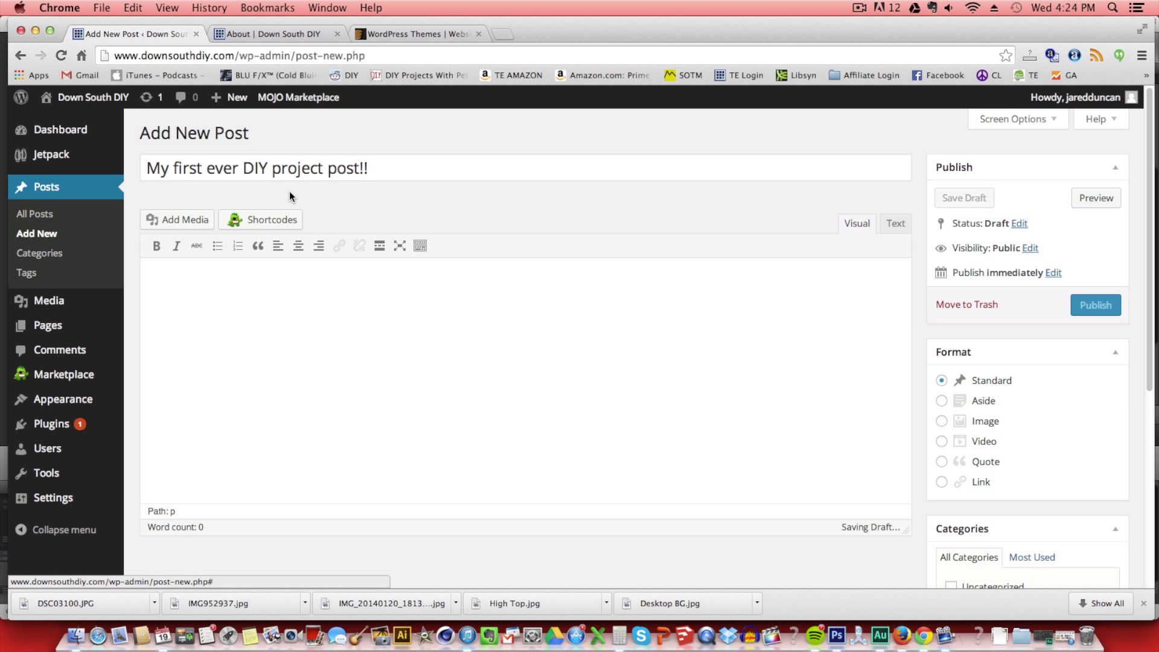
left_click(166, 263)
type("Hi")
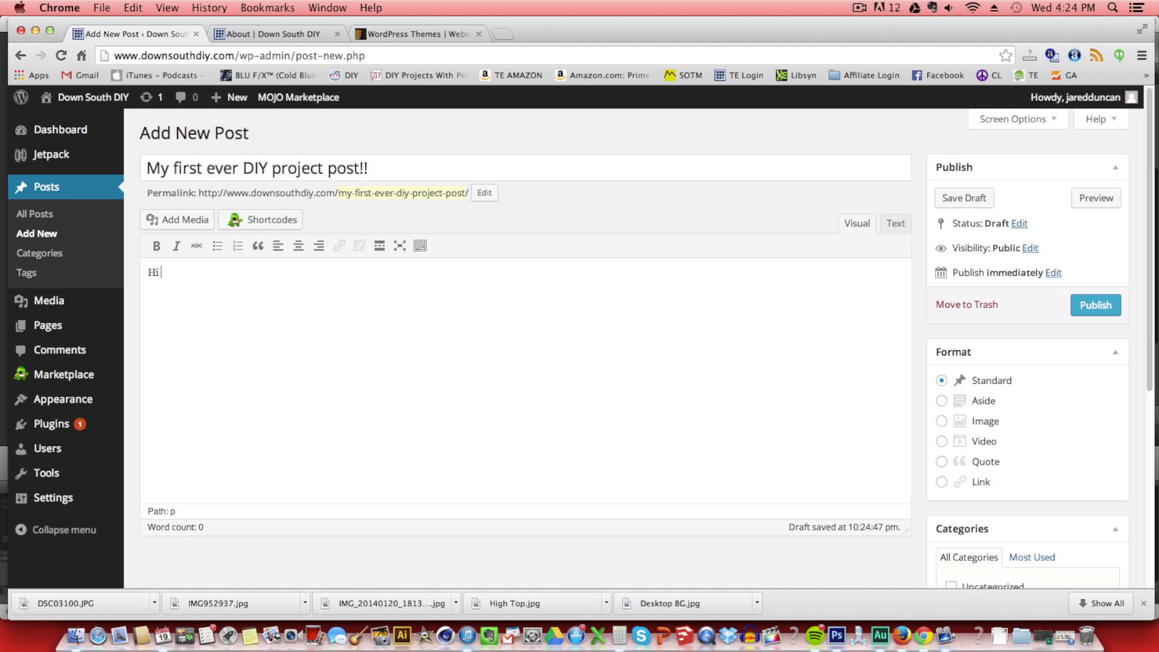
type(" all! Welcome to my new site. H")
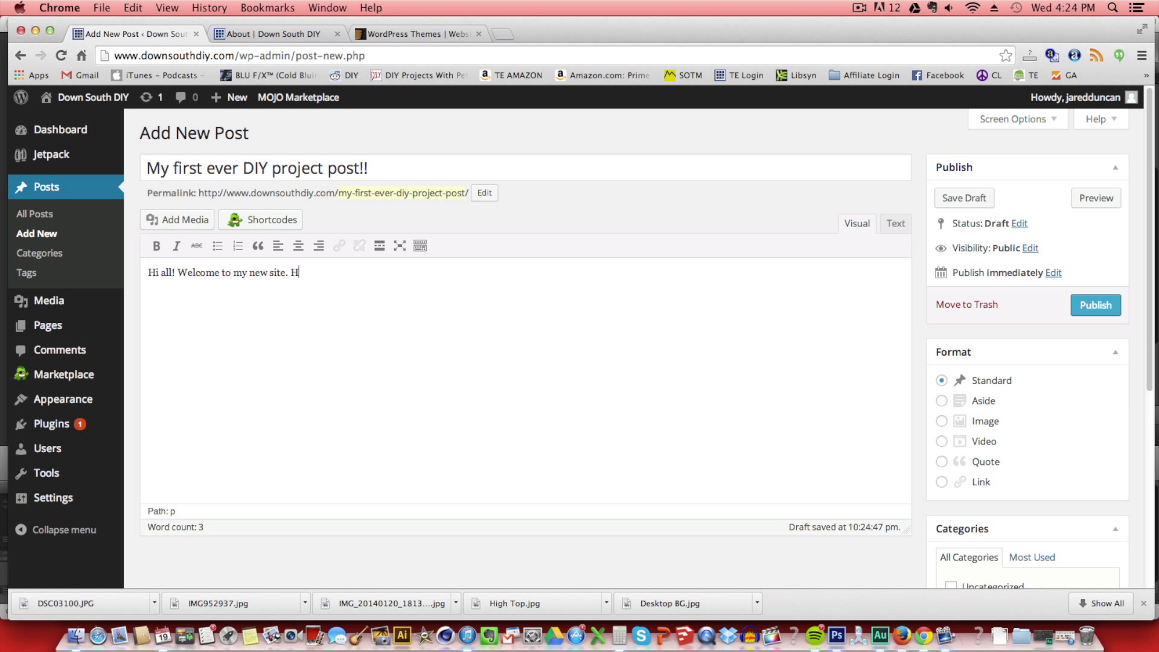
type("ere are some photos of a")
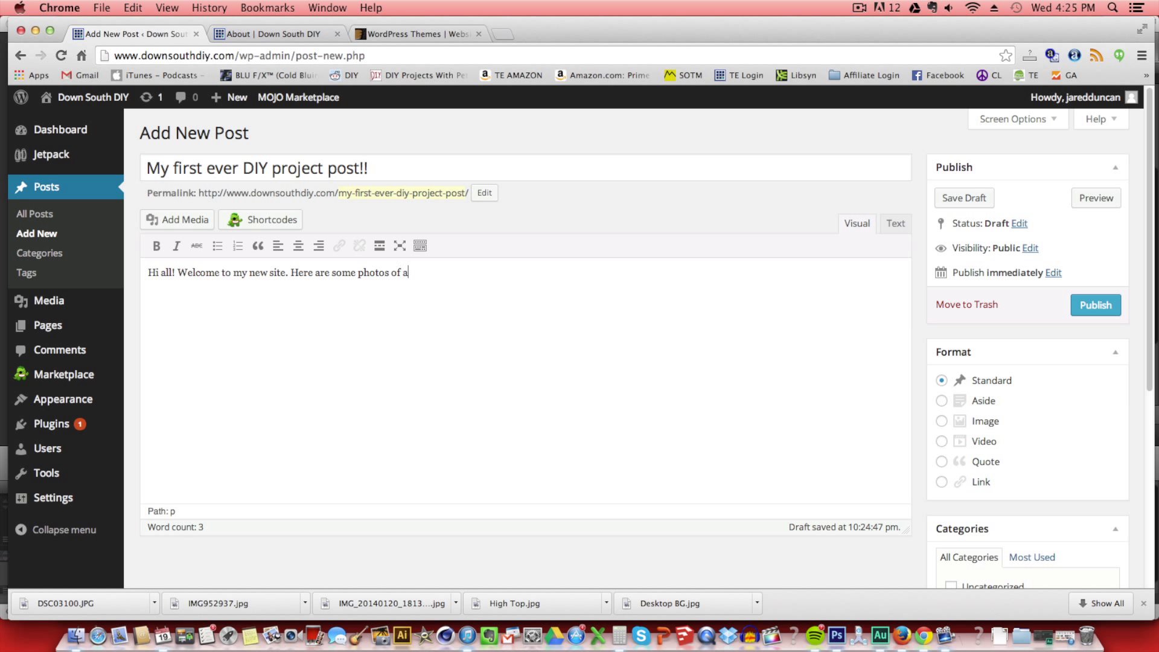
type(" new project I am working on.")
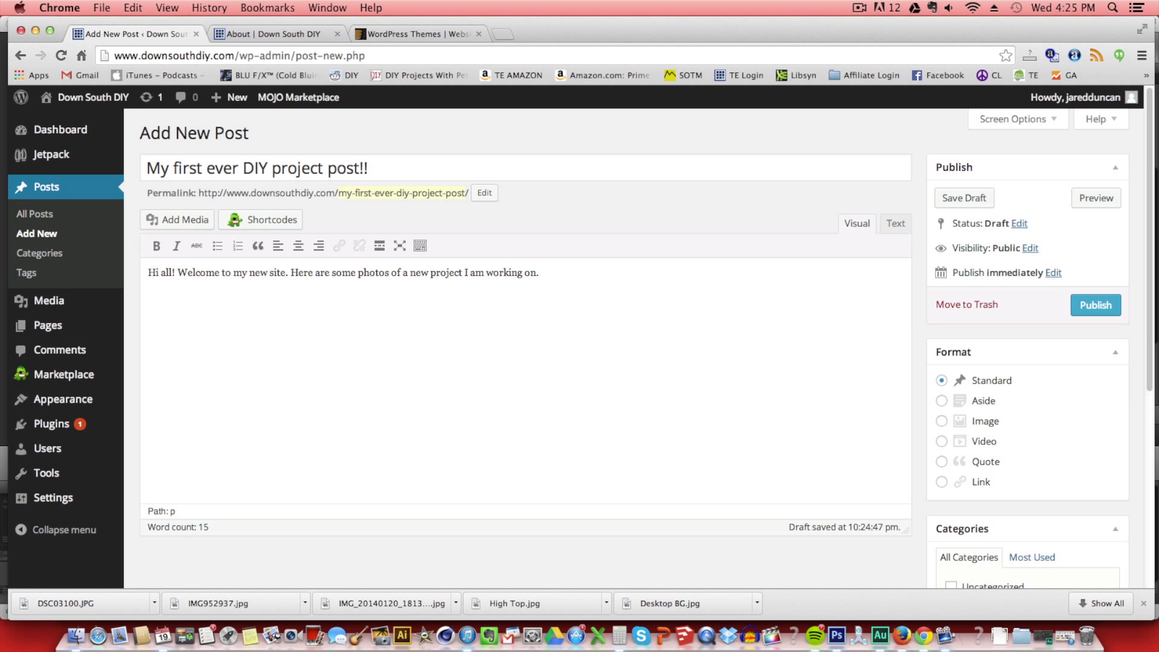
left_click(179, 220)
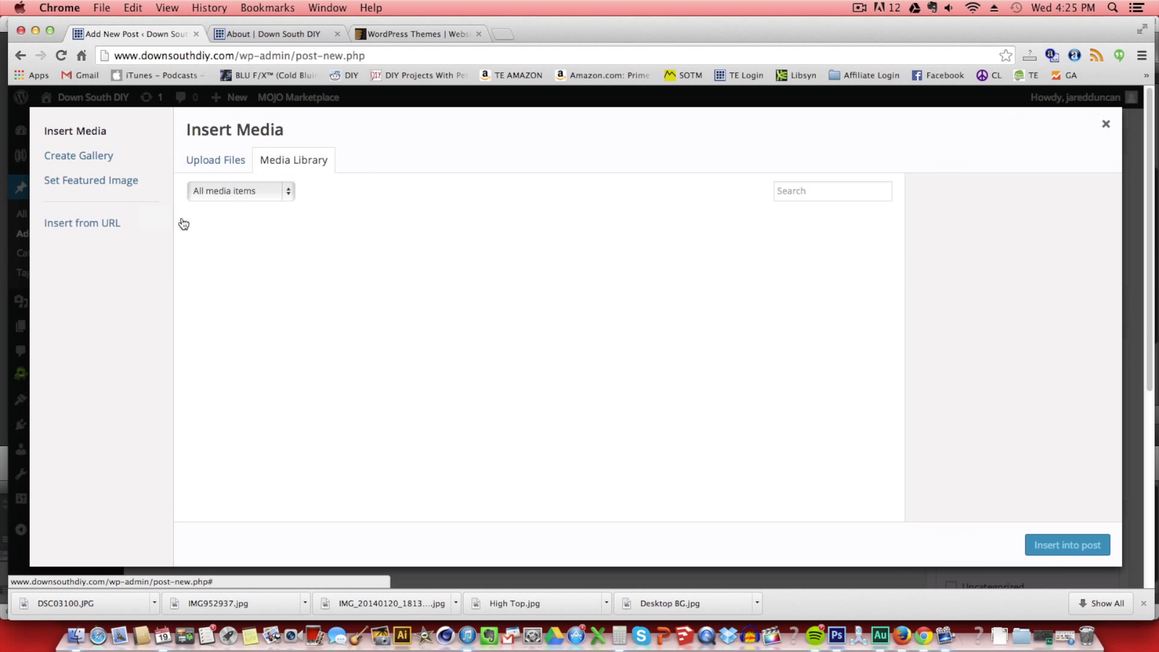
Upload IMG952937.jpg from Downloads and insert it into the post at Large 768 × 576.
left_click(1104, 124)
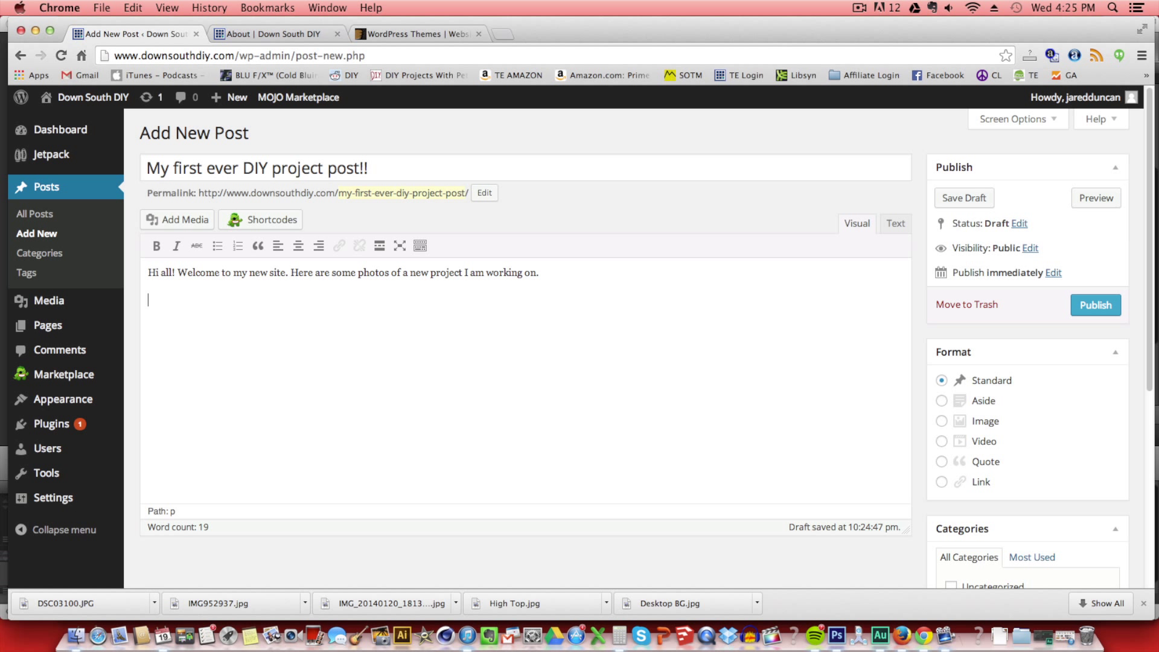
left_click(181, 219)
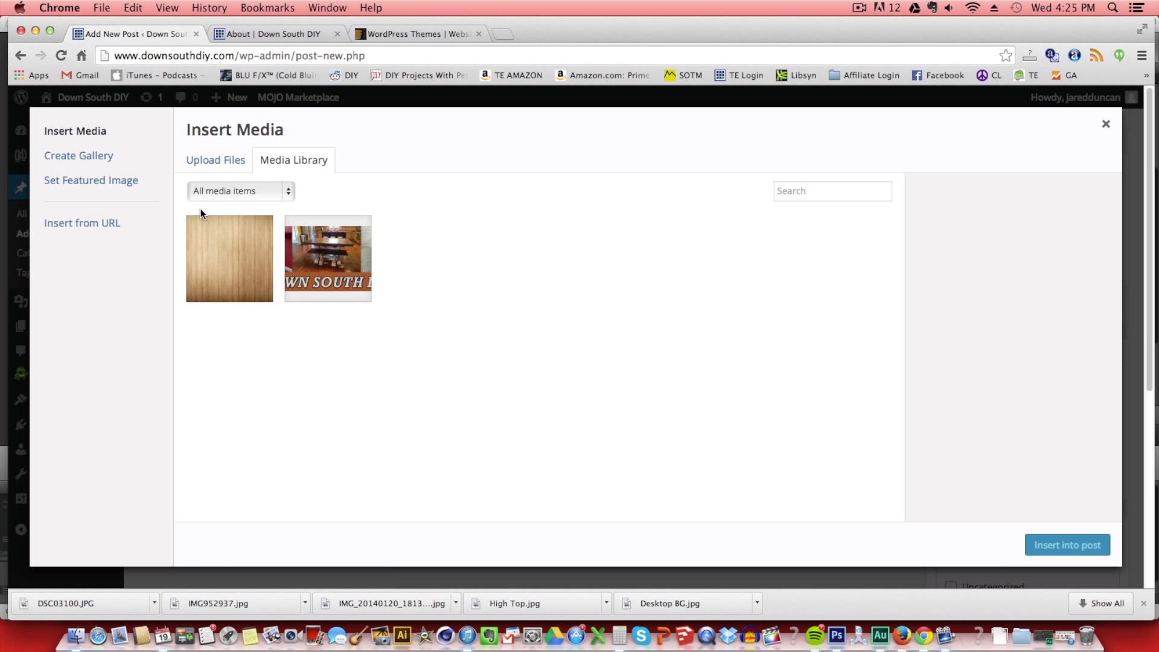
left_click(208, 172)
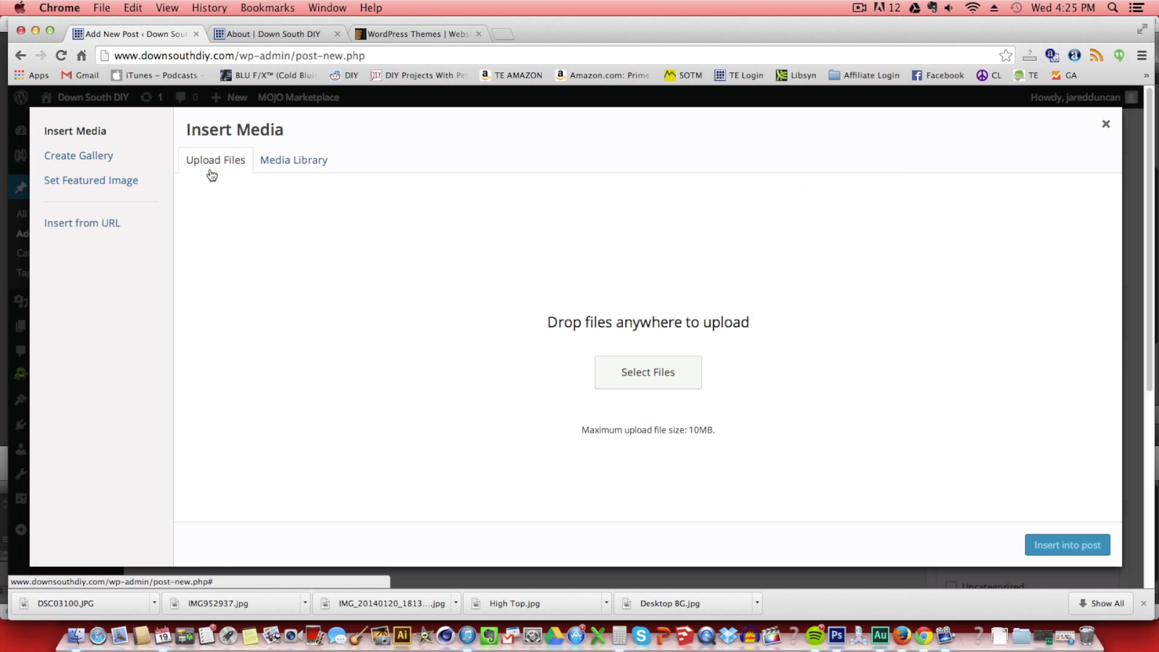
left_click(633, 381)
left_click(93, 386)
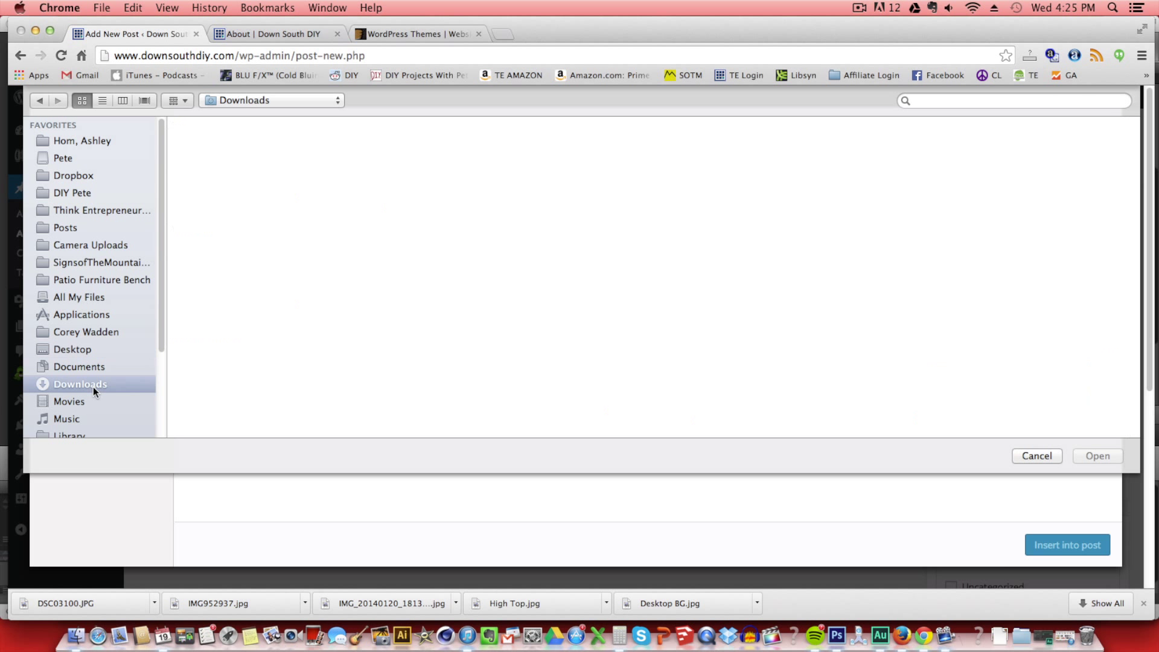
left_click(328, 382)
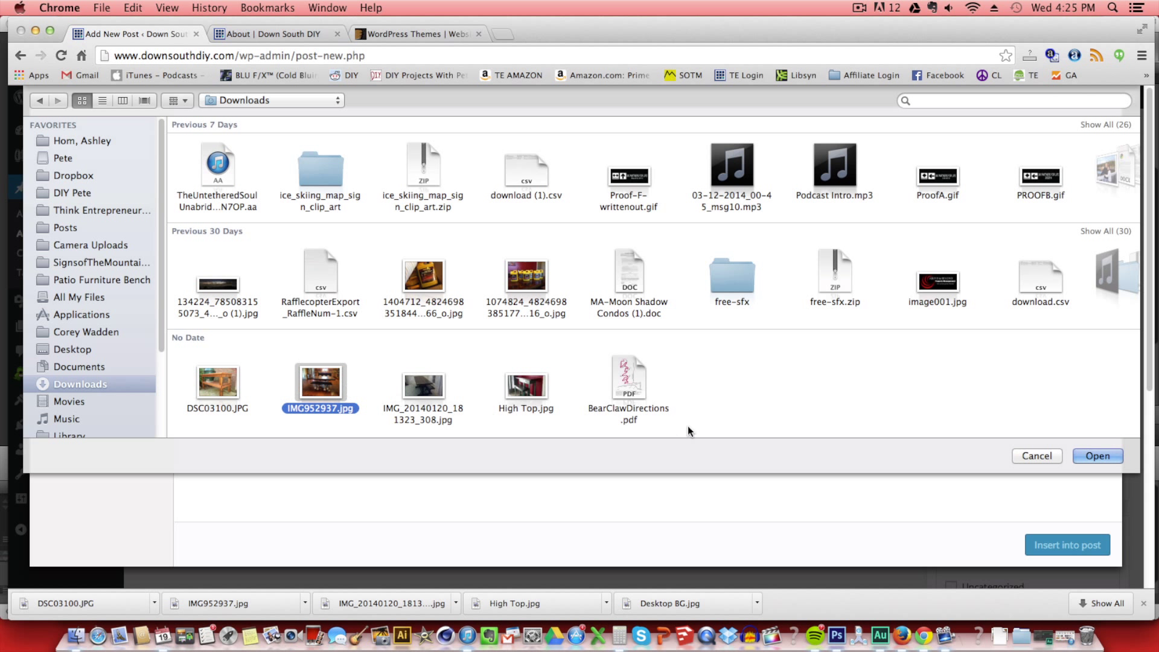
left_click(1111, 457)
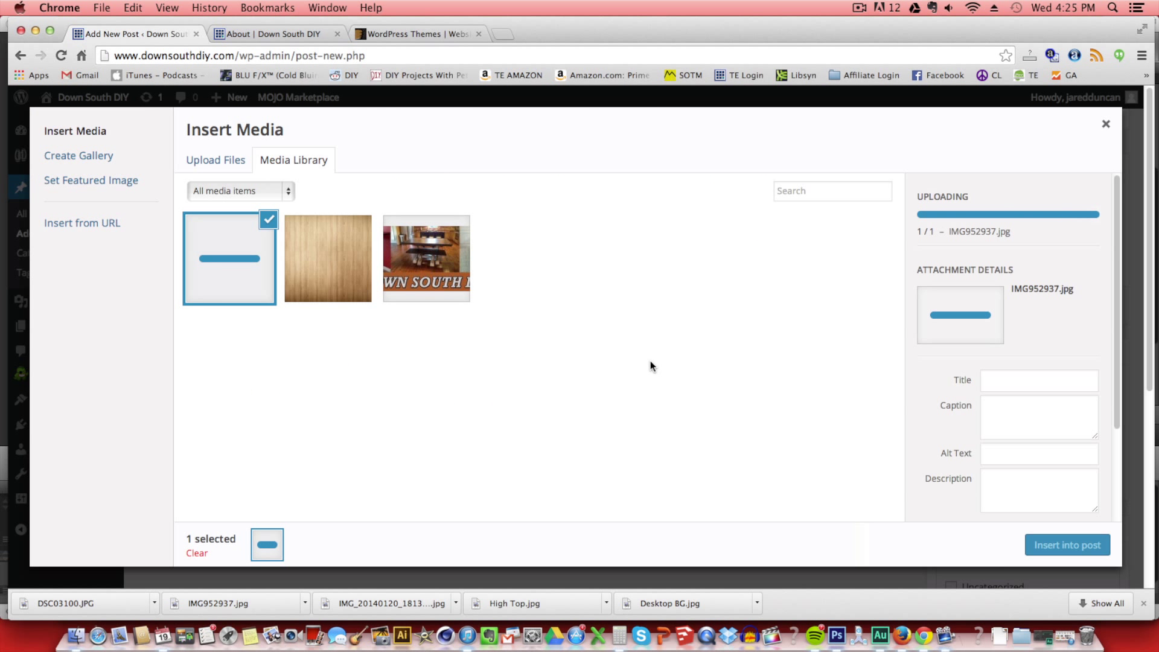
scroll(1055, 478, "down", 1)
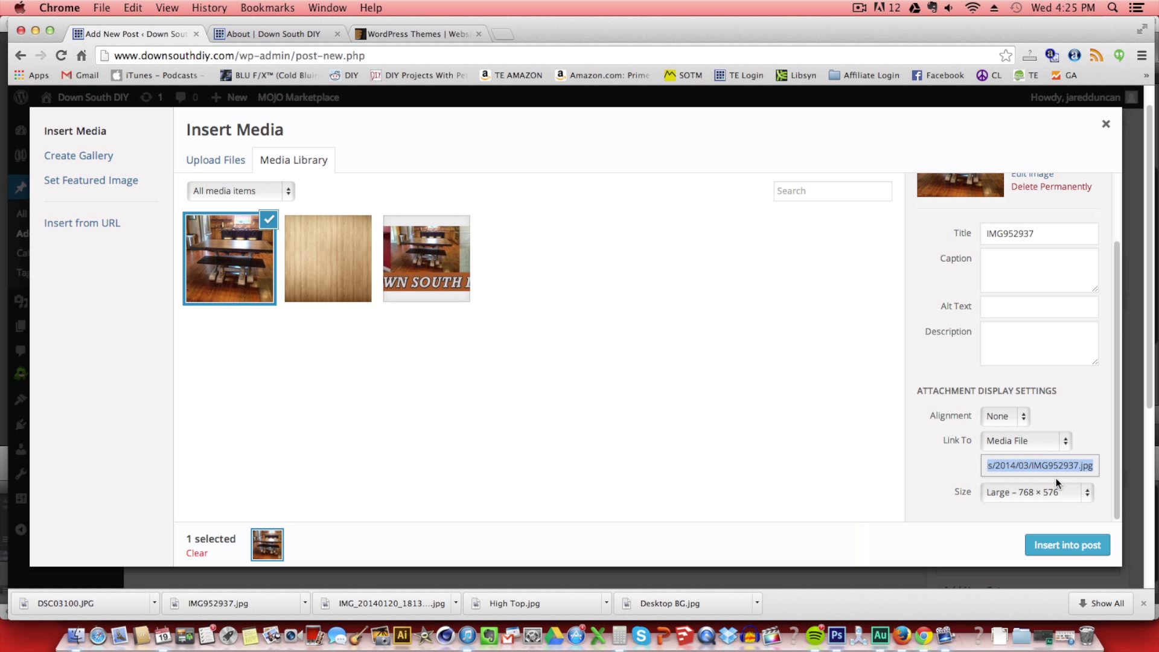
left_click(1056, 490)
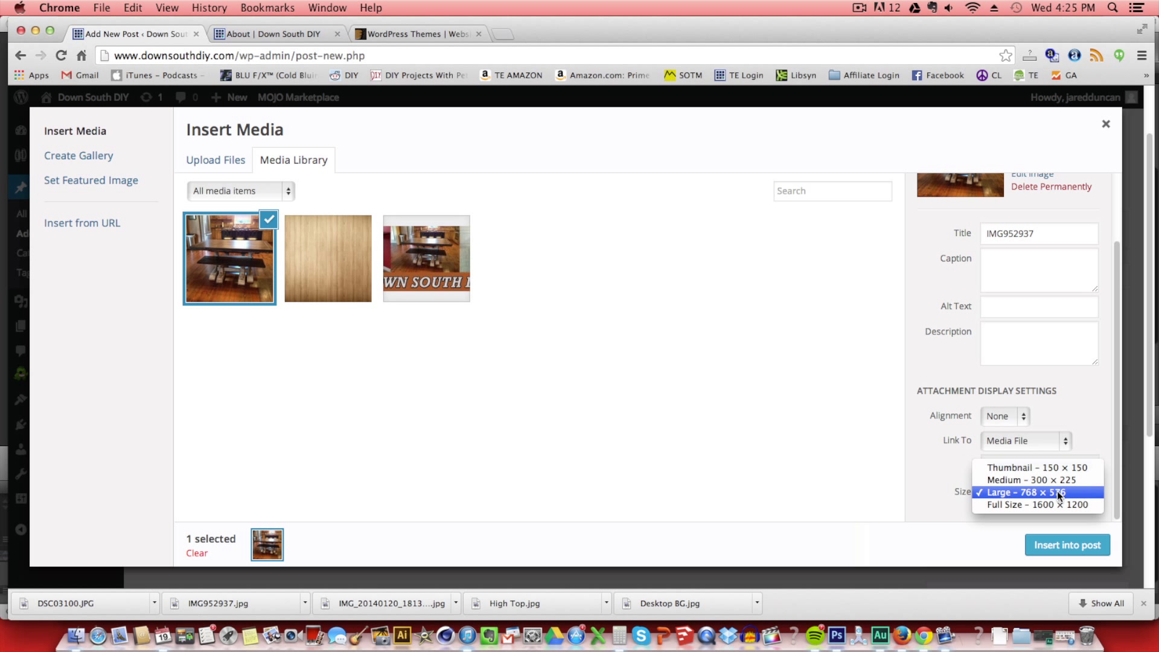
left_click(1058, 492)
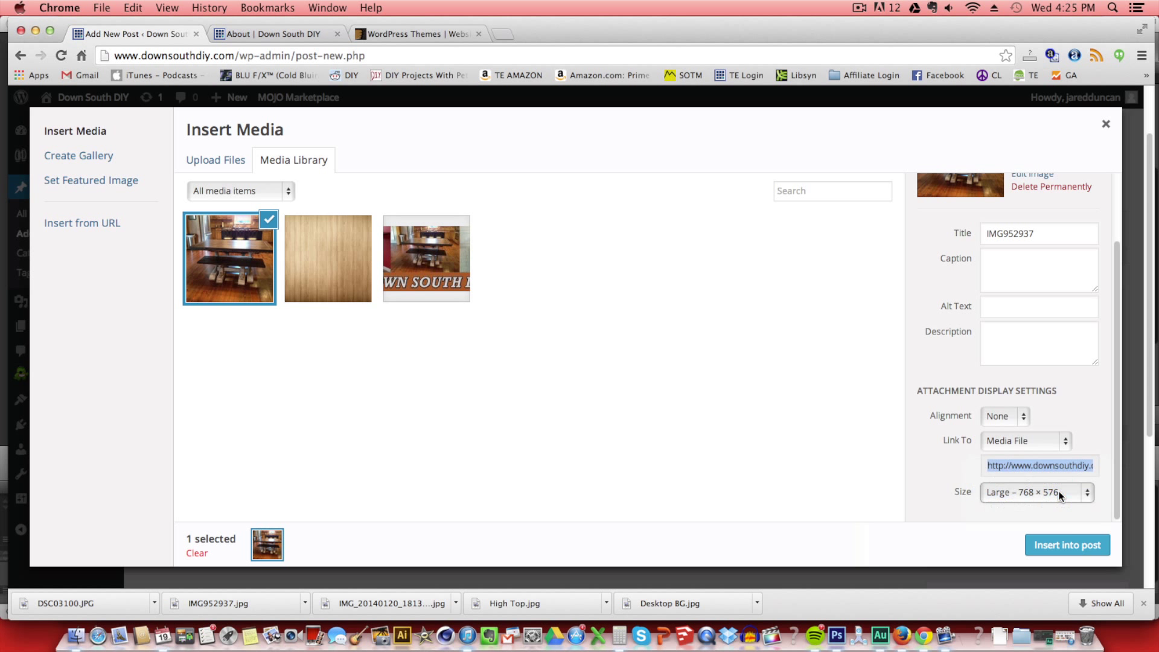
left_click(1067, 544)
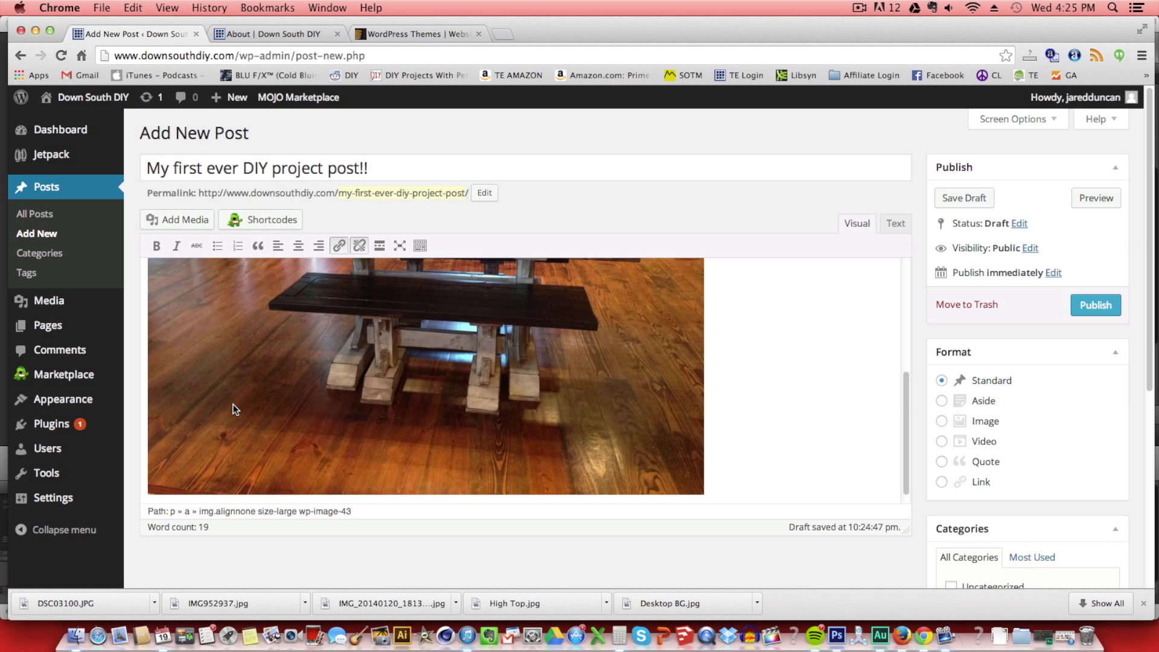
Resize the inserted table photo to 70% and update it.
scroll(782, 445, "up", 3)
left_click(457, 435)
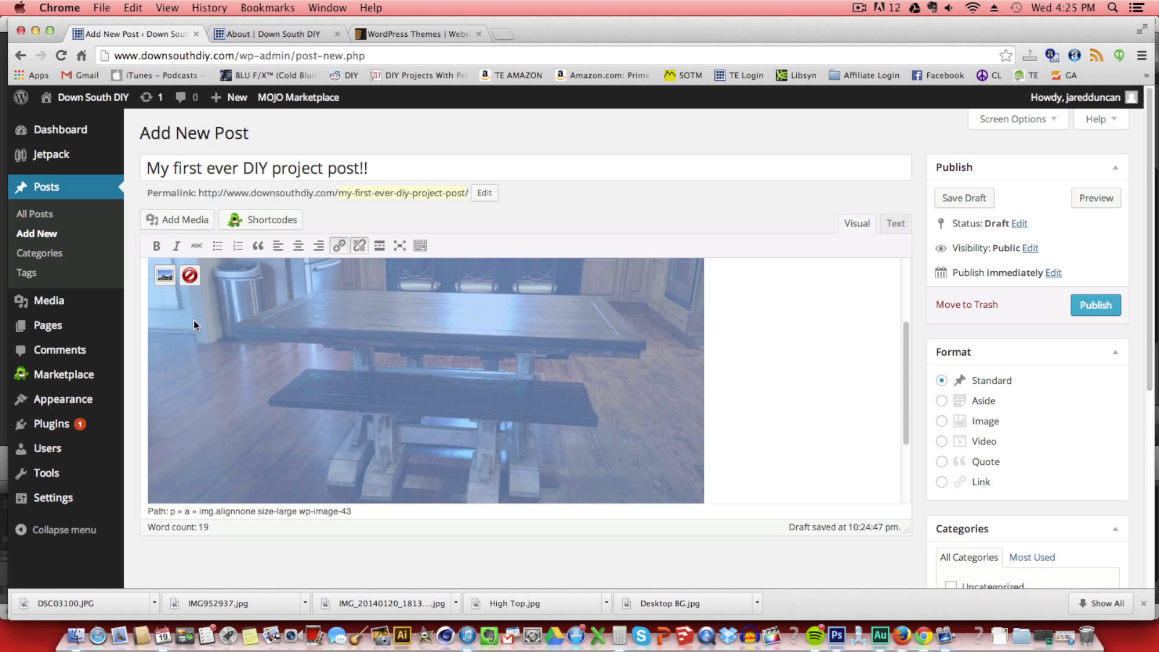
left_click(160, 277)
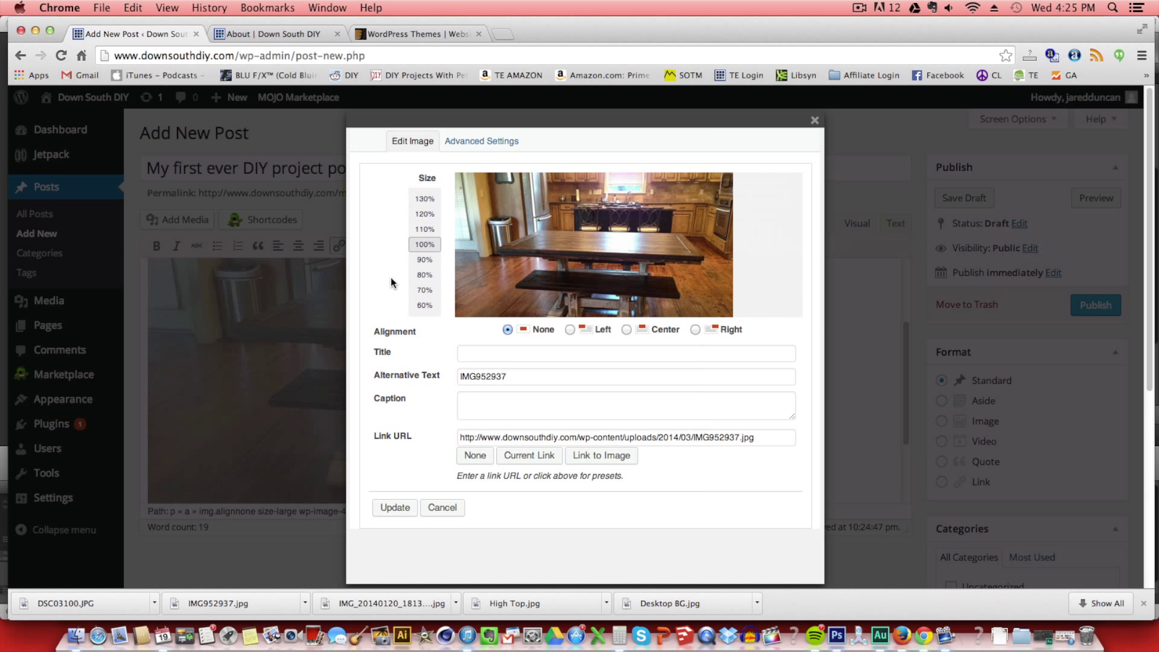
left_click(425, 292)
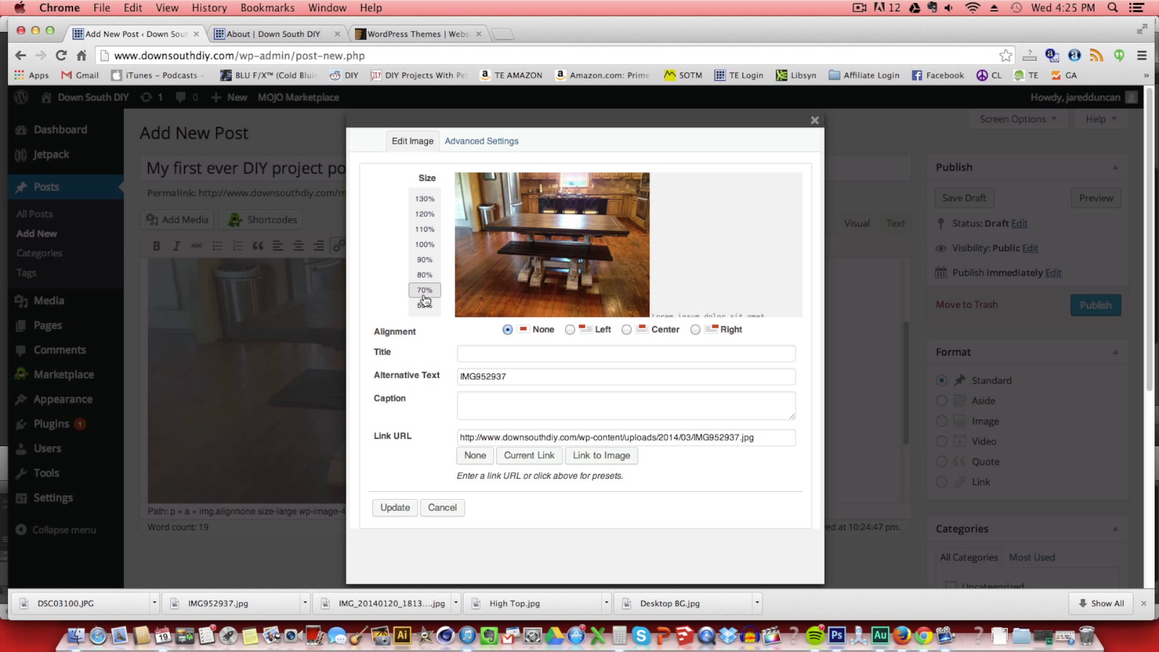
scroll(543, 476, "down", 3)
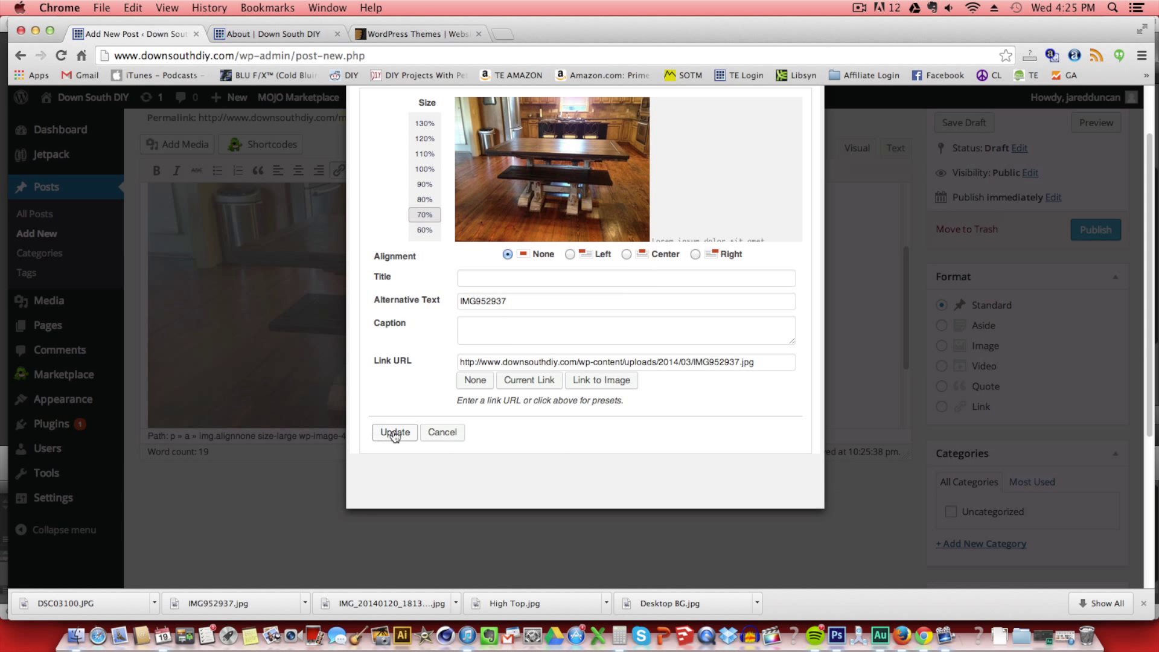
left_click(394, 432)
left_click(646, 354)
Add a new line below the table photo and insert the uploaded High Top.jpg photo there.
scroll(597, 353, "up", 2)
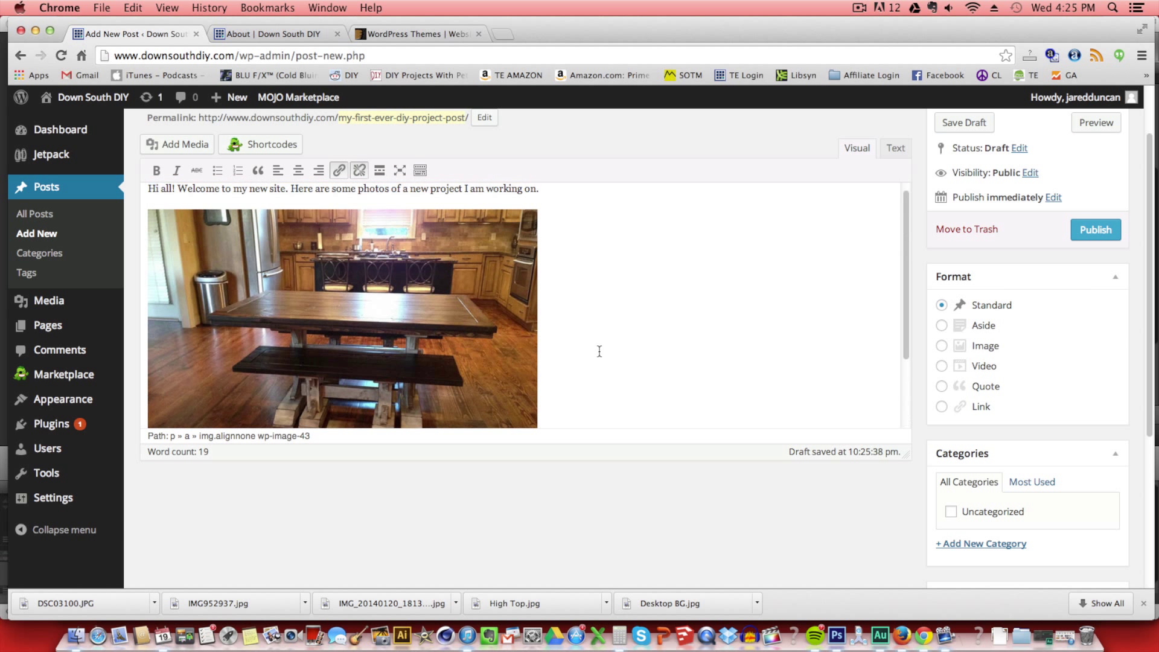
scroll(598, 355, "down", 4)
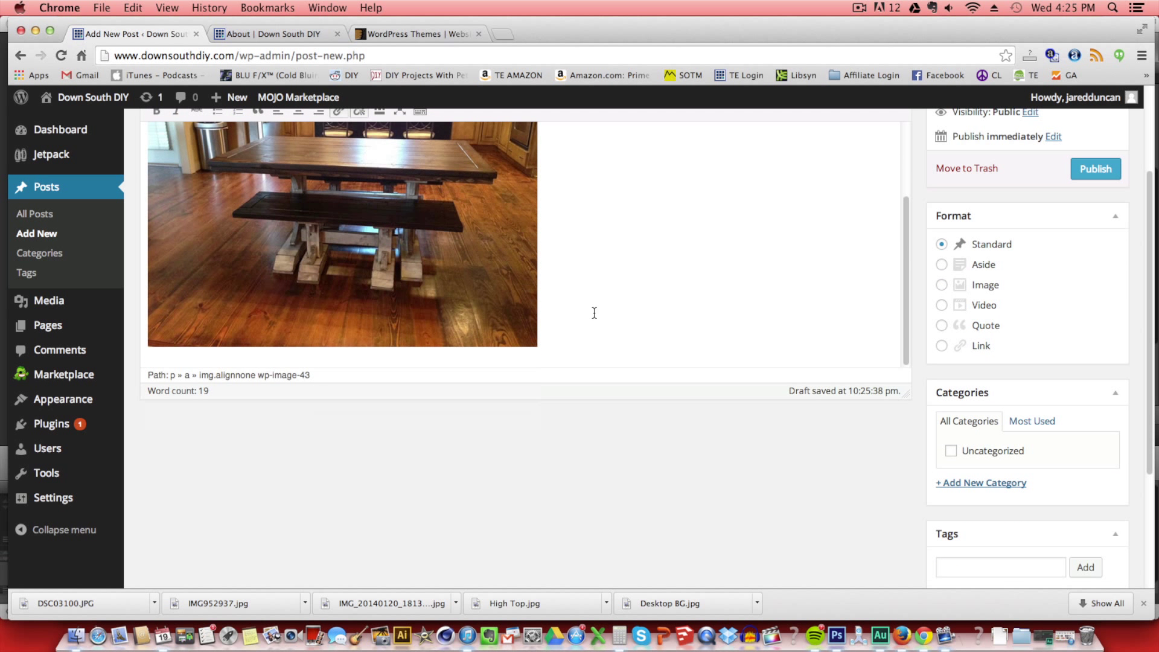
key("Return")
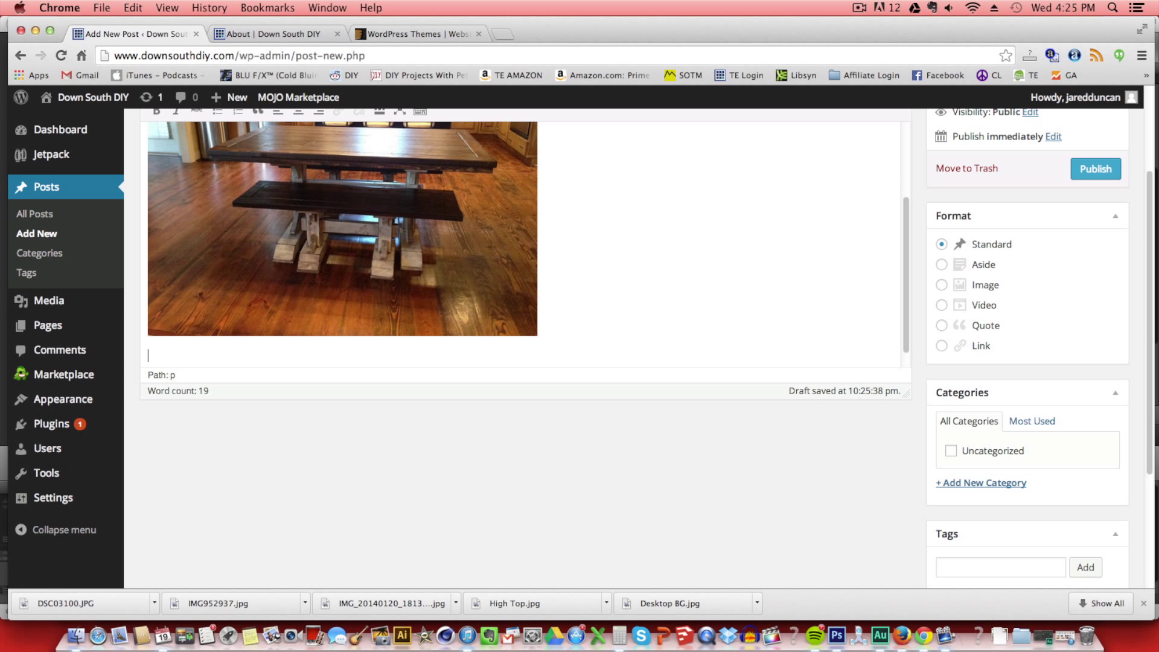
scroll(977, 289, "up", 3)
left_click(208, 220)
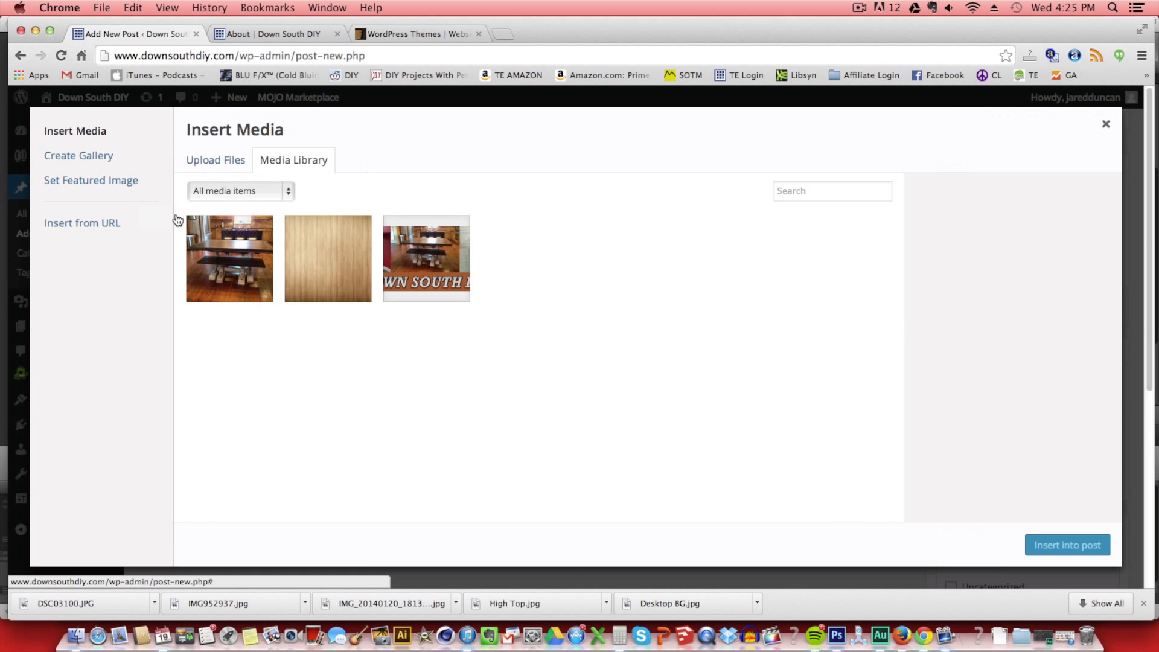
left_click(233, 168)
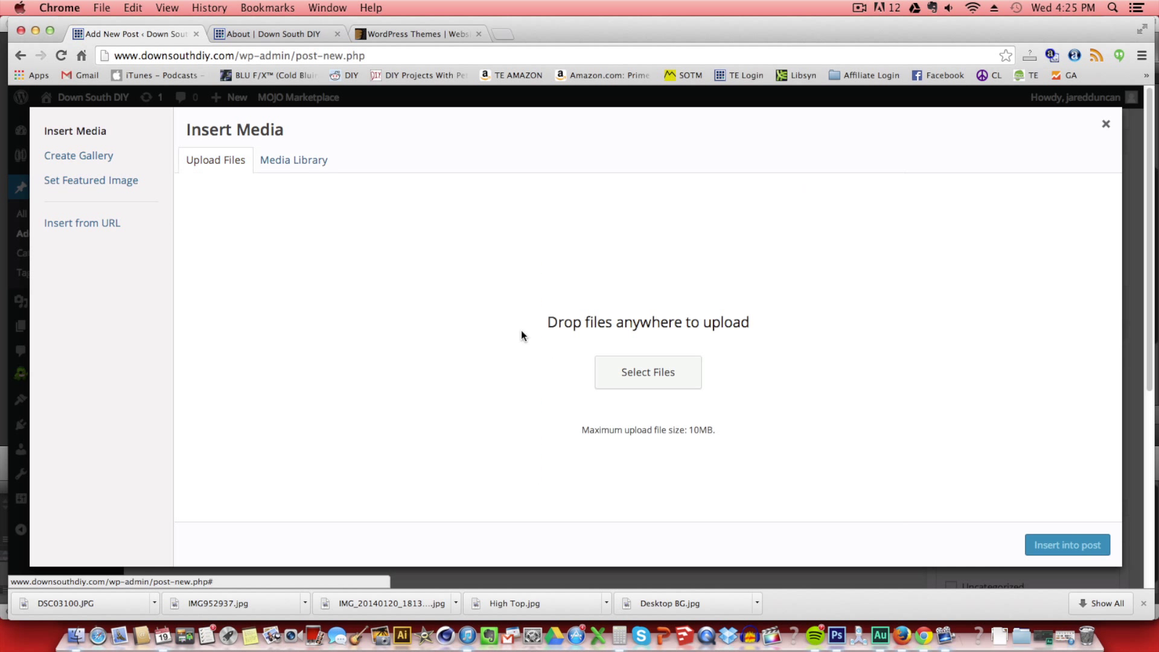
left_click(610, 370)
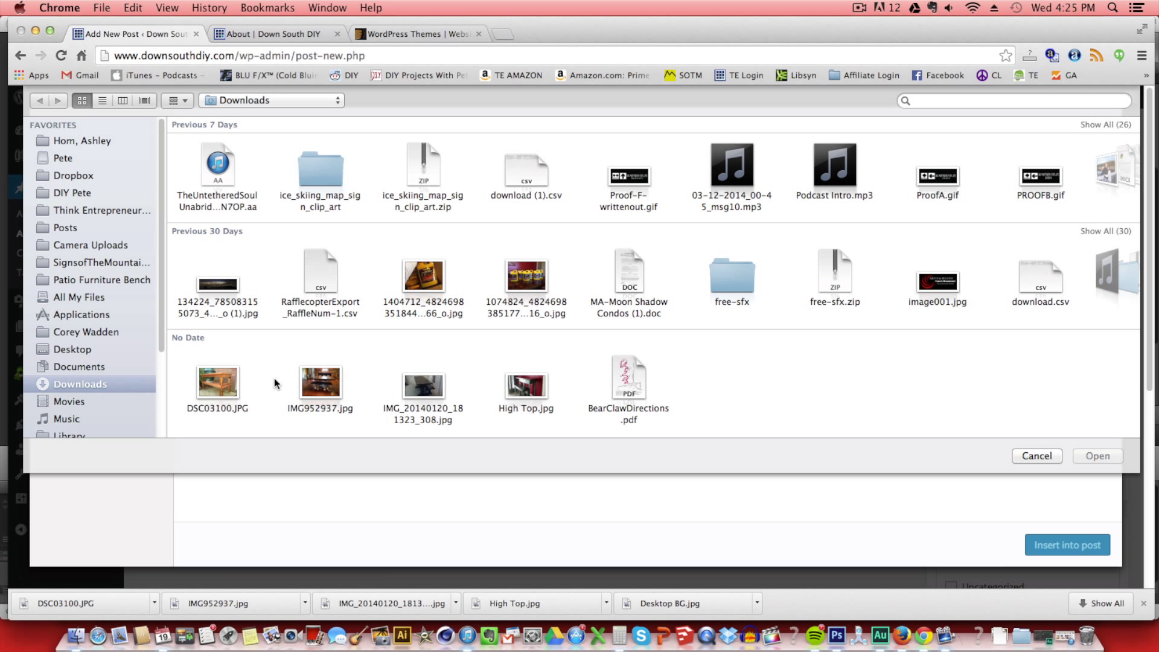
left_click(419, 386)
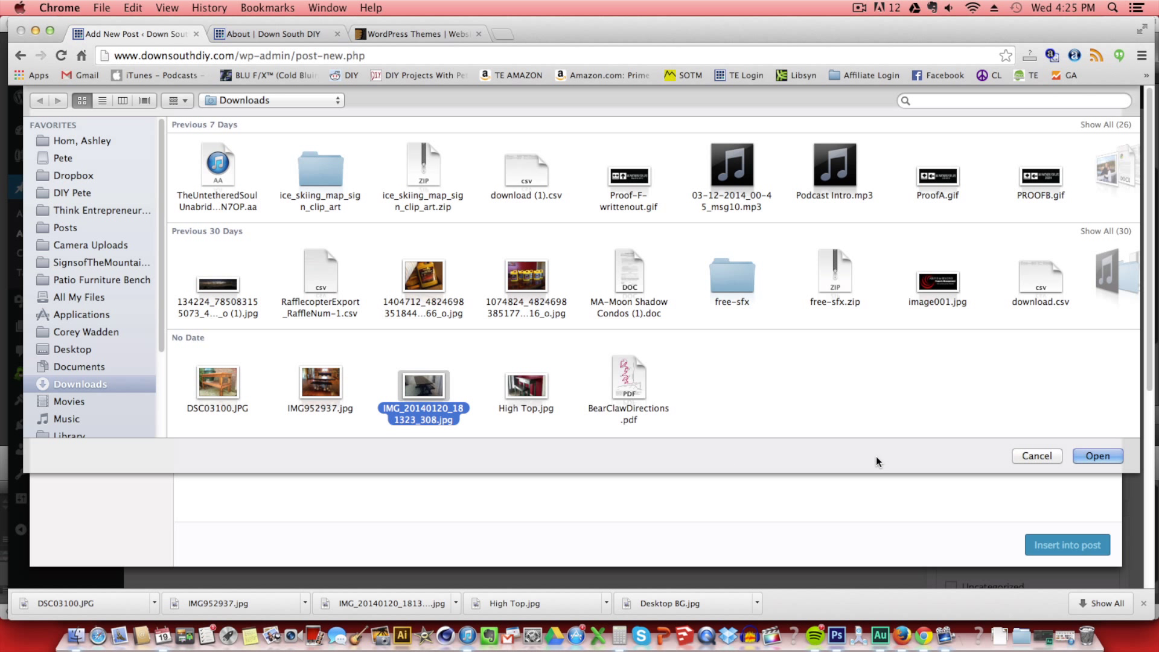
left_click(526, 392)
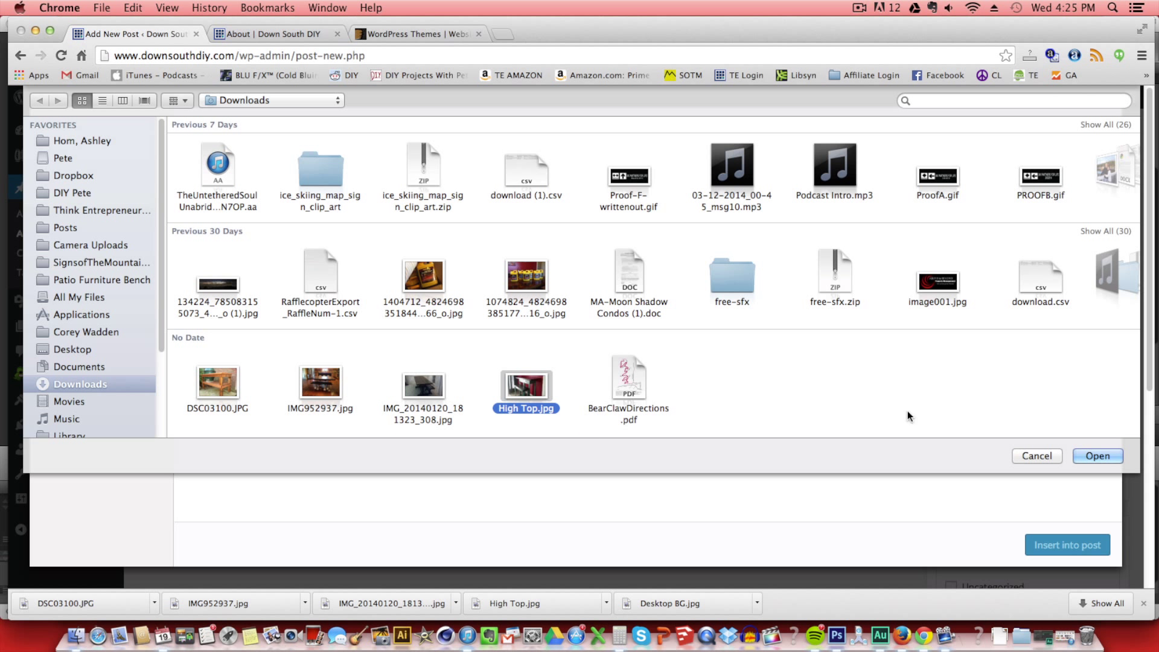
left_click(1089, 453)
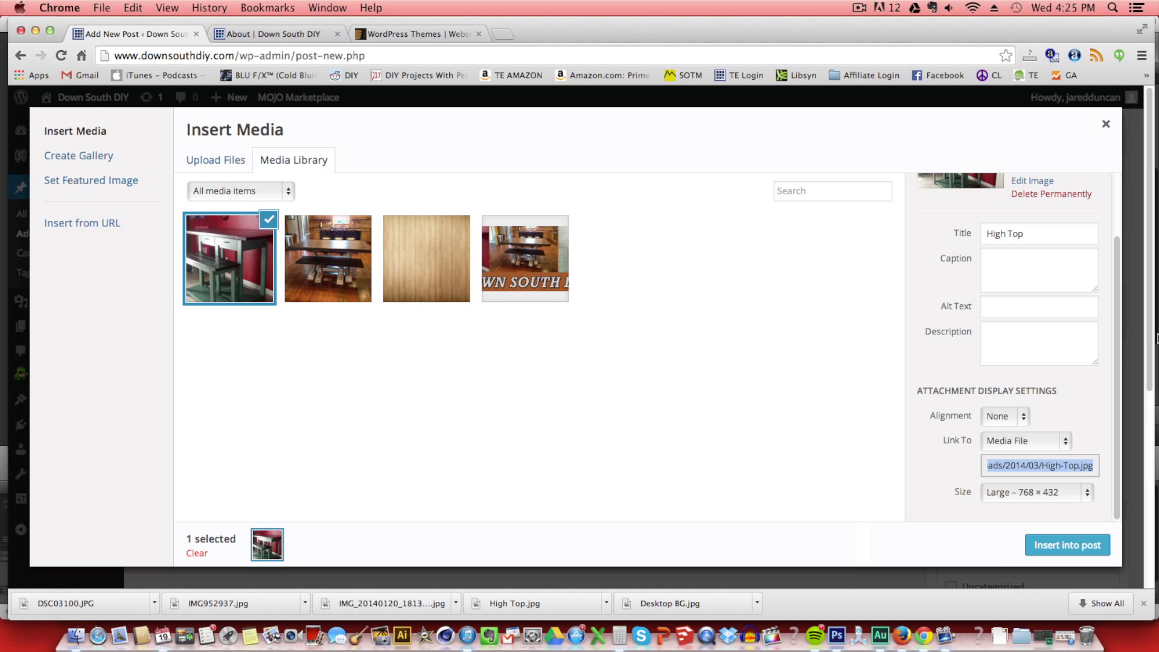
scroll(1026, 483, "down", 2)
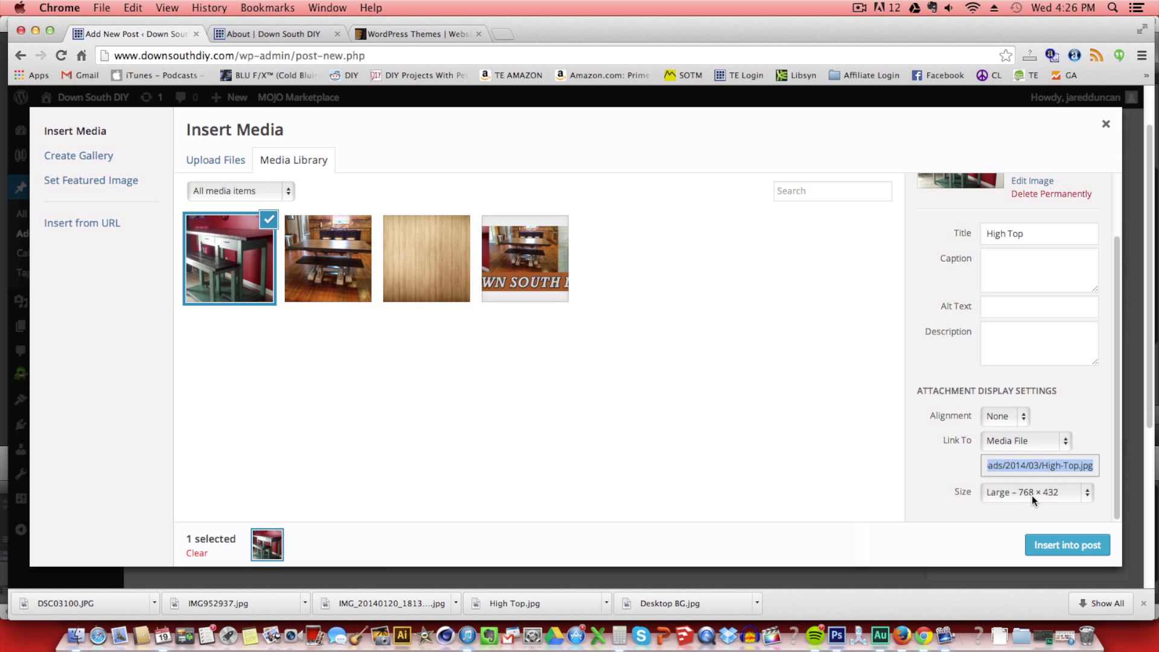
left_click(1067, 545)
left_click(568, 436)
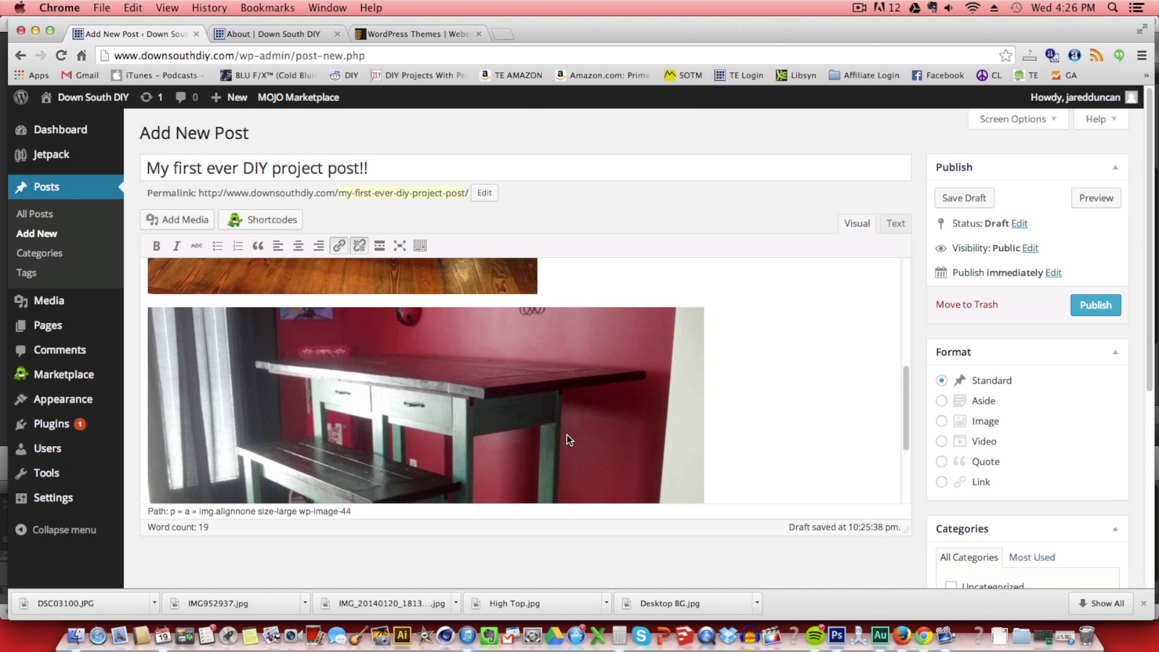
Resize the High Top photo in the post to 70%.
scroll(566, 435, "up", 2)
left_click(567, 435)
left_click(165, 385)
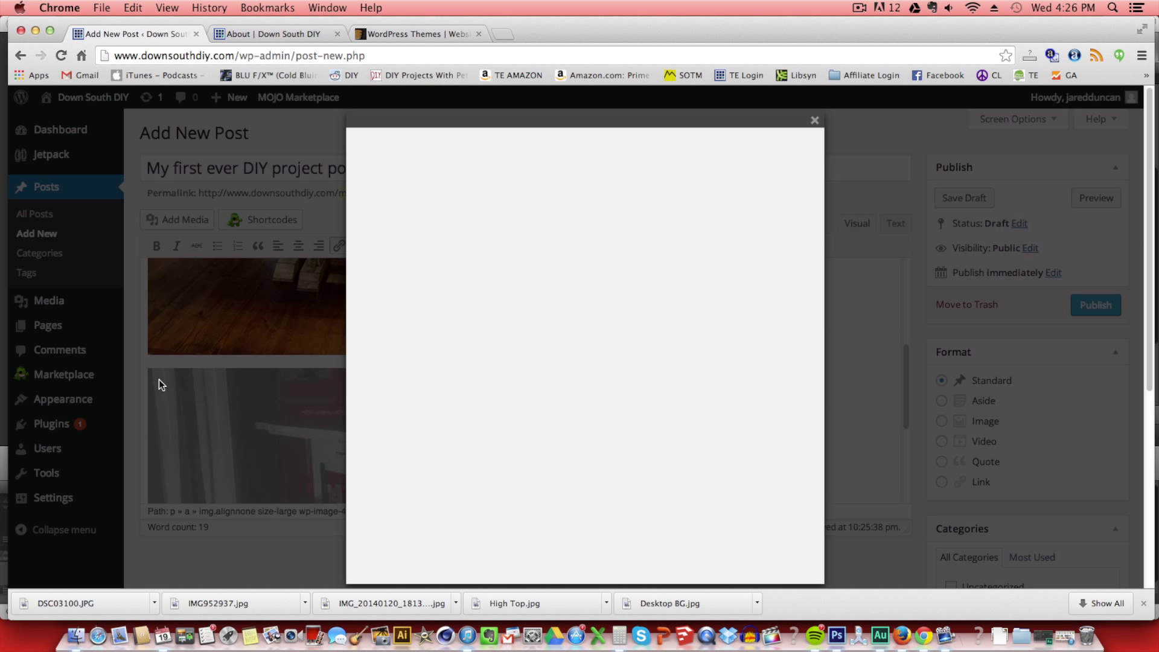
left_click(424, 290)
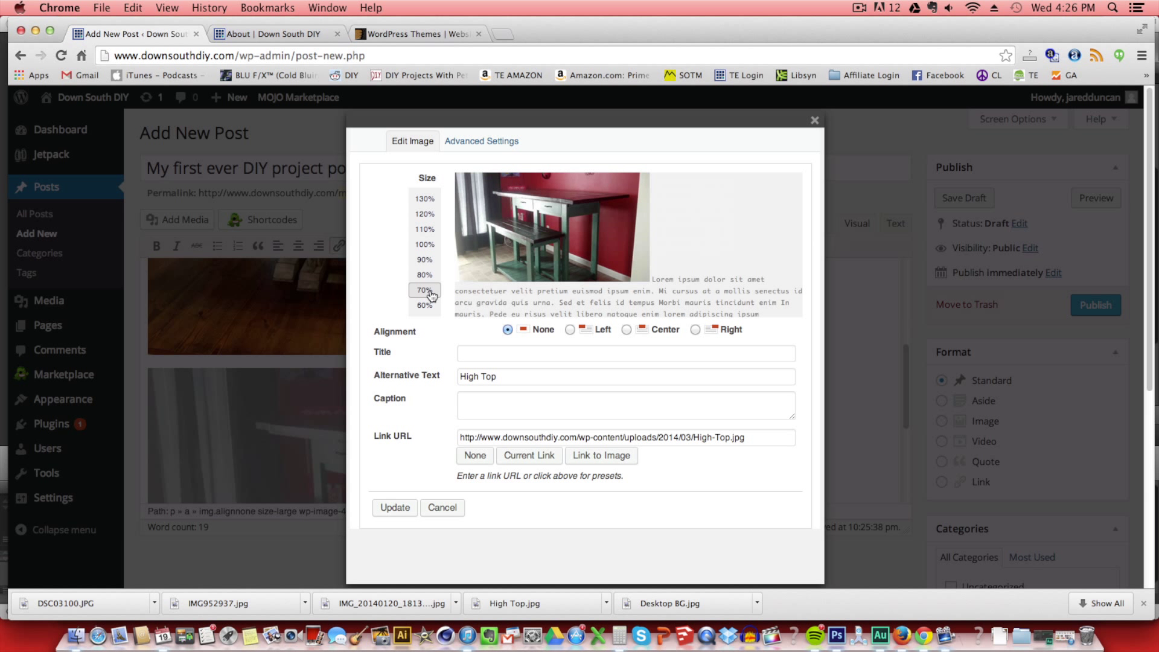
left_click(484, 144)
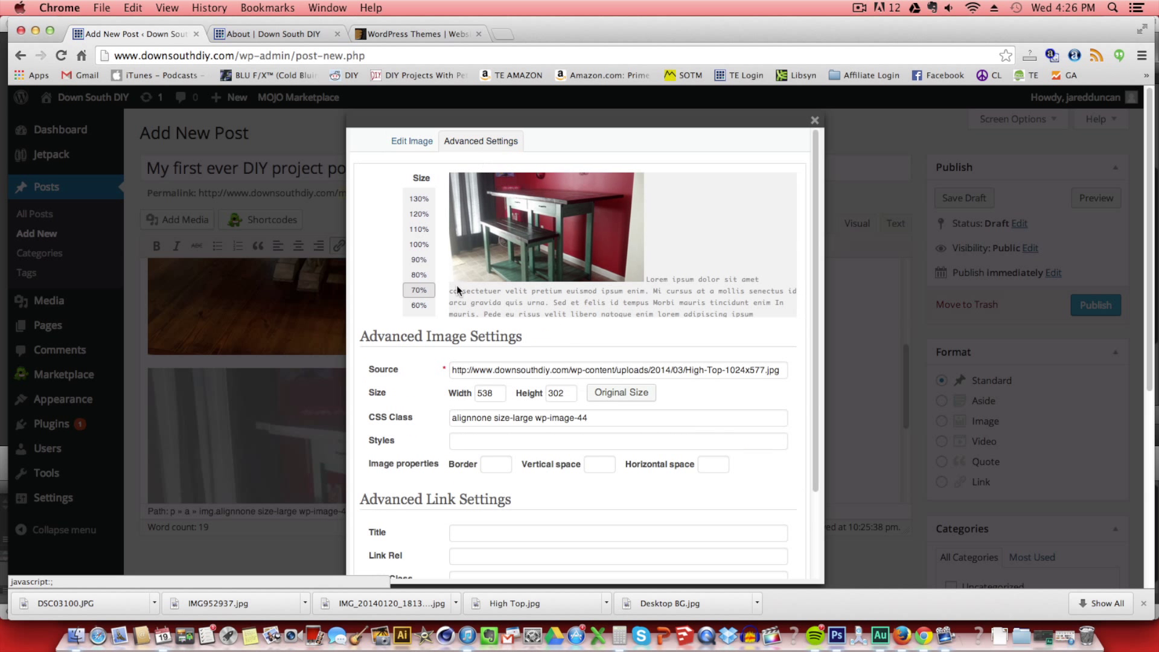
scroll(525, 465, "down", 5)
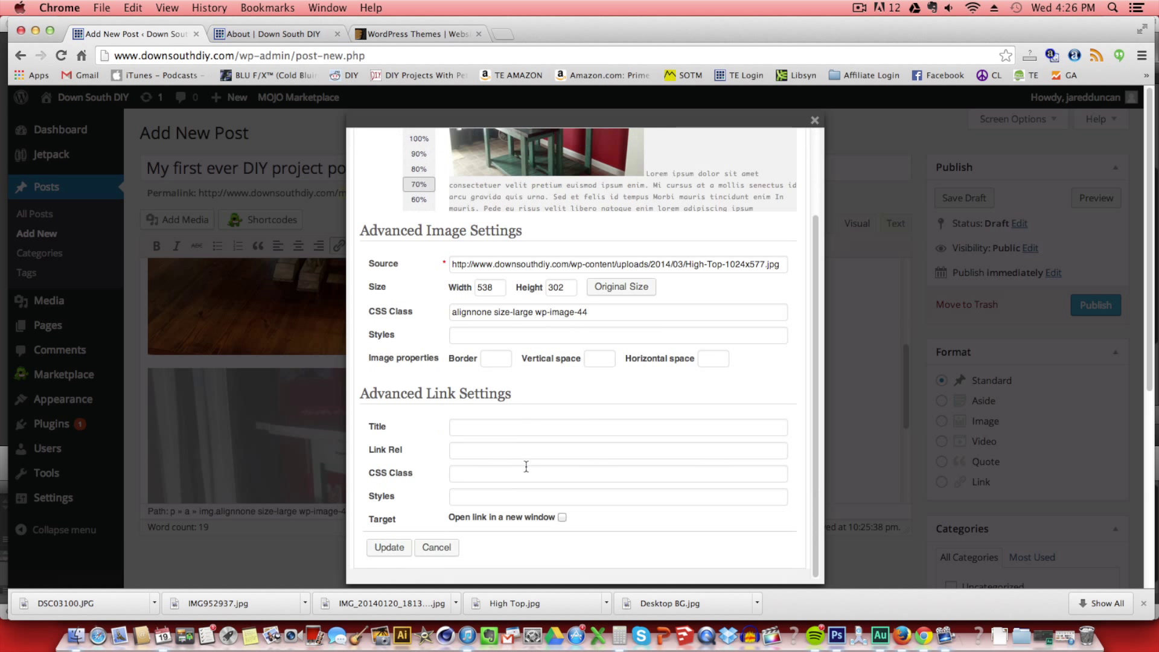
left_click(408, 436)
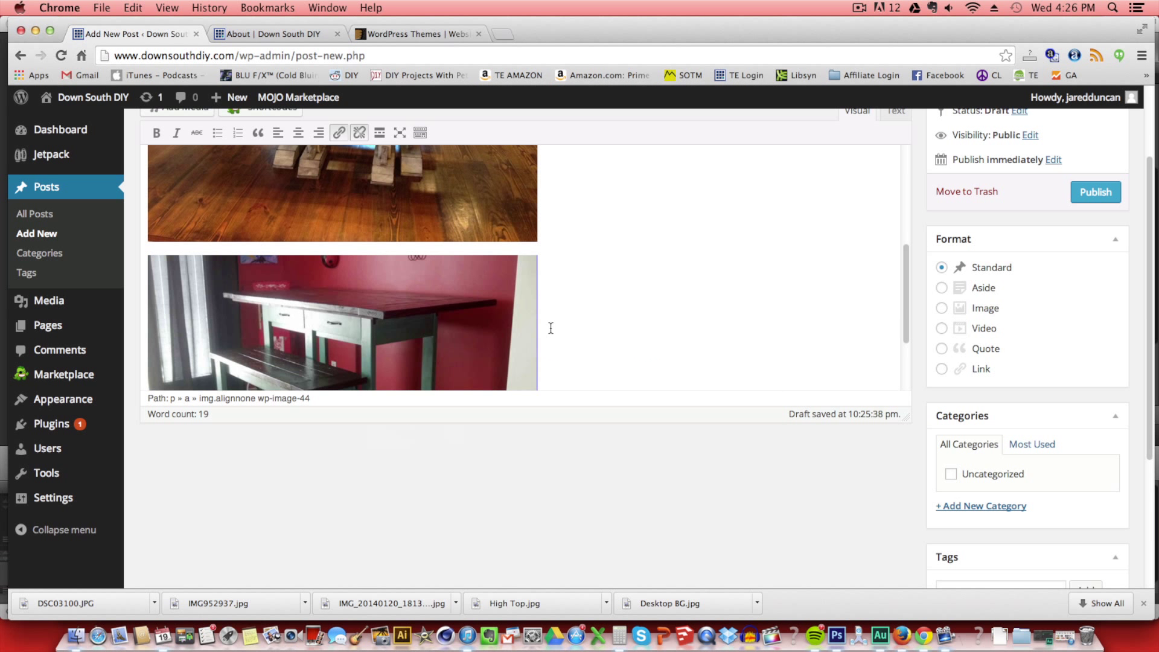
Publish 'My first ever DIY project post!!' and bring up the live About page.
scroll(541, 333, "down", 3)
scroll(543, 339, "down", 1)
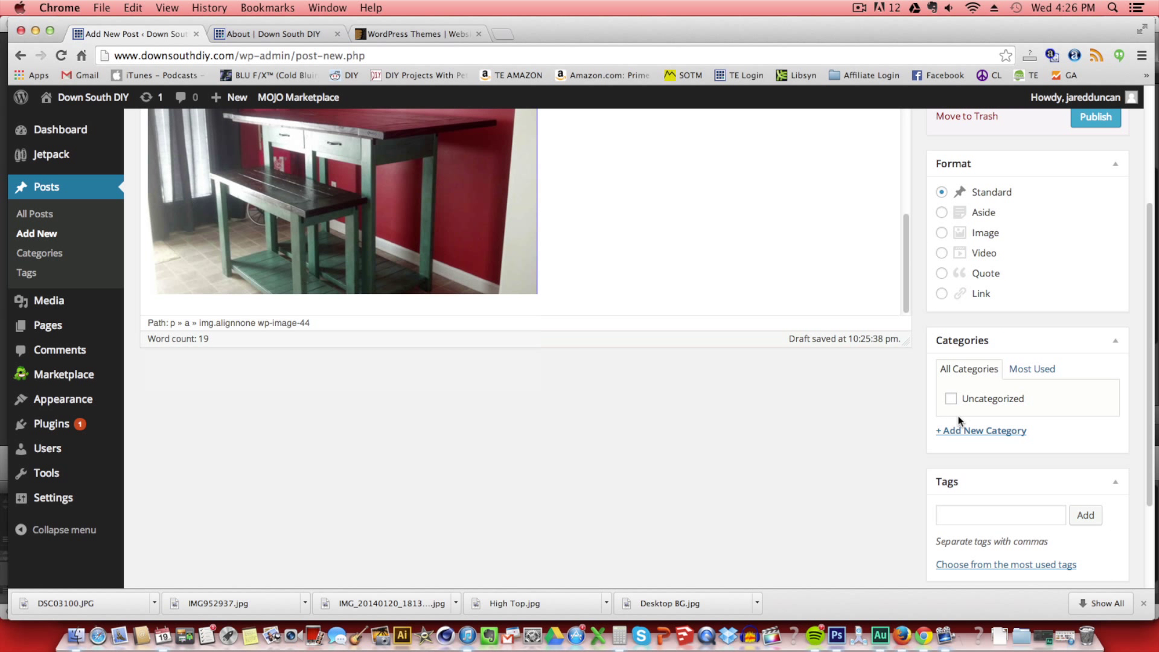
scroll(958, 415, "up", 4)
left_click(1073, 306)
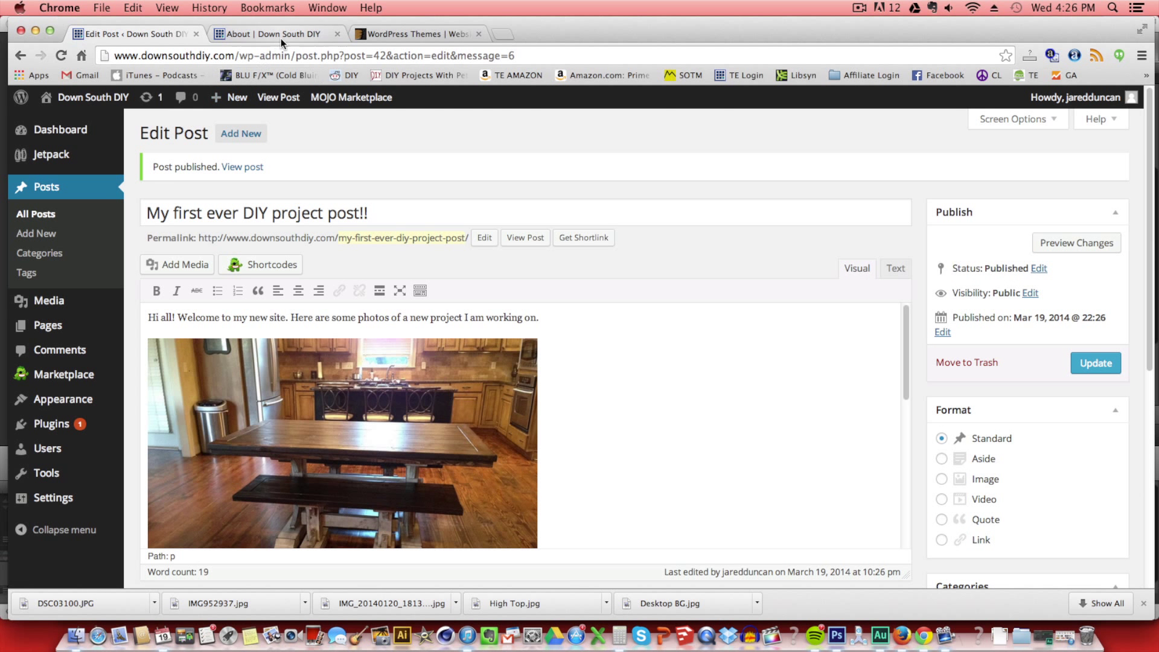
left_click(281, 38)
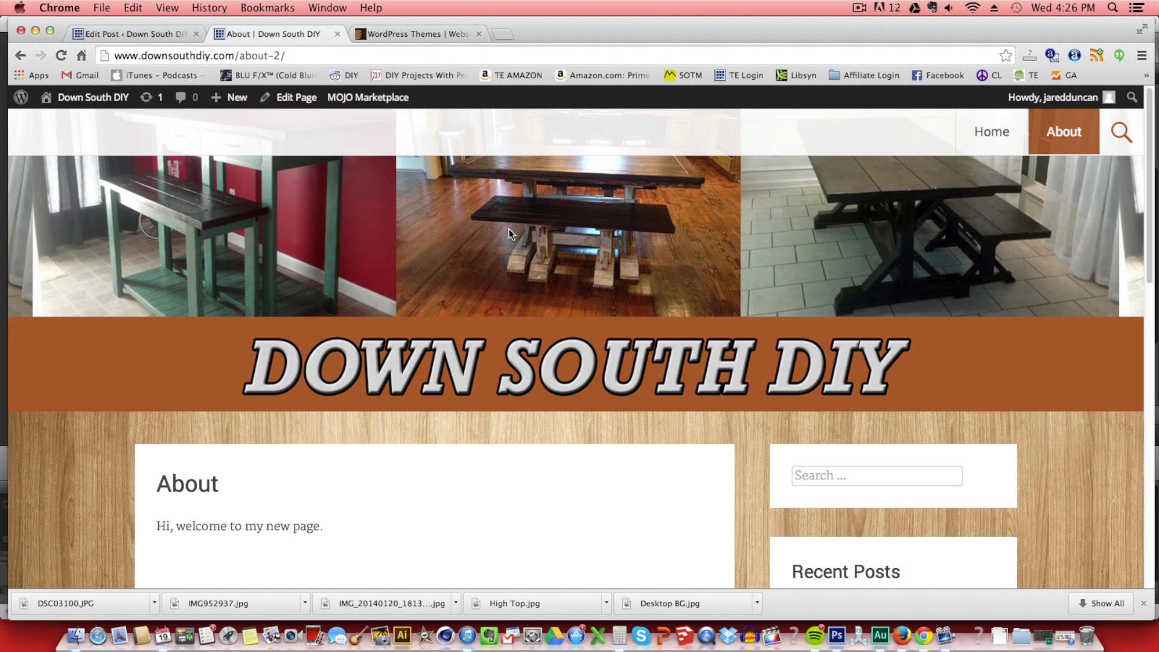
Go to the site's Home page and scroll through the new post and both table photos.
left_click(989, 133)
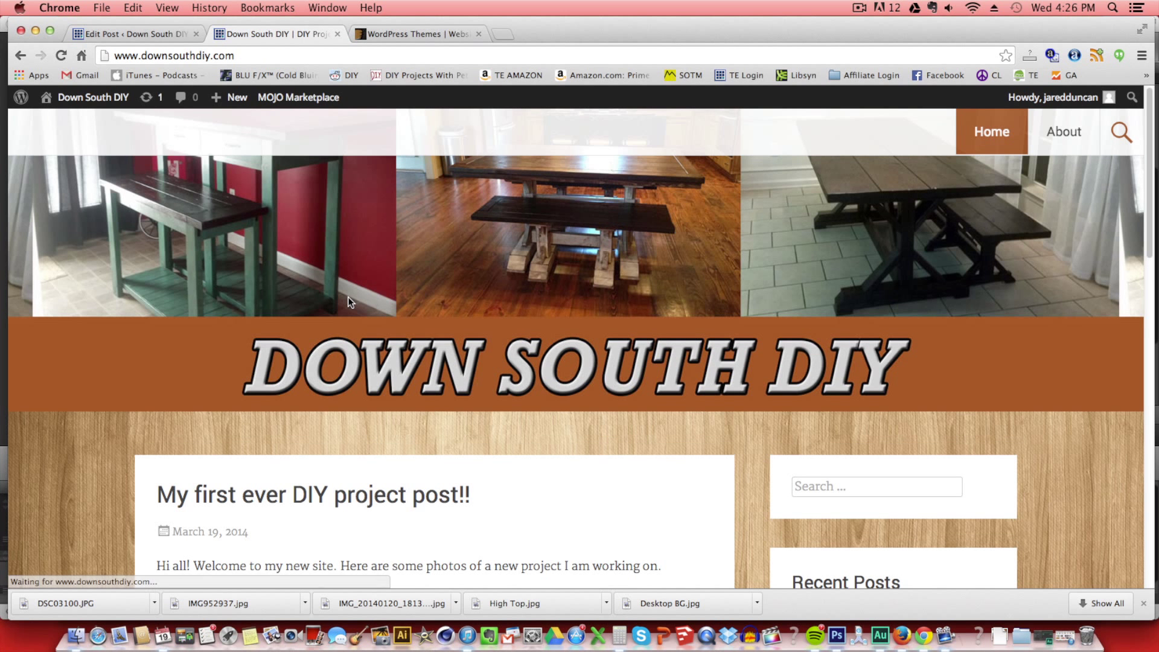
scroll(328, 502, "down", 5)
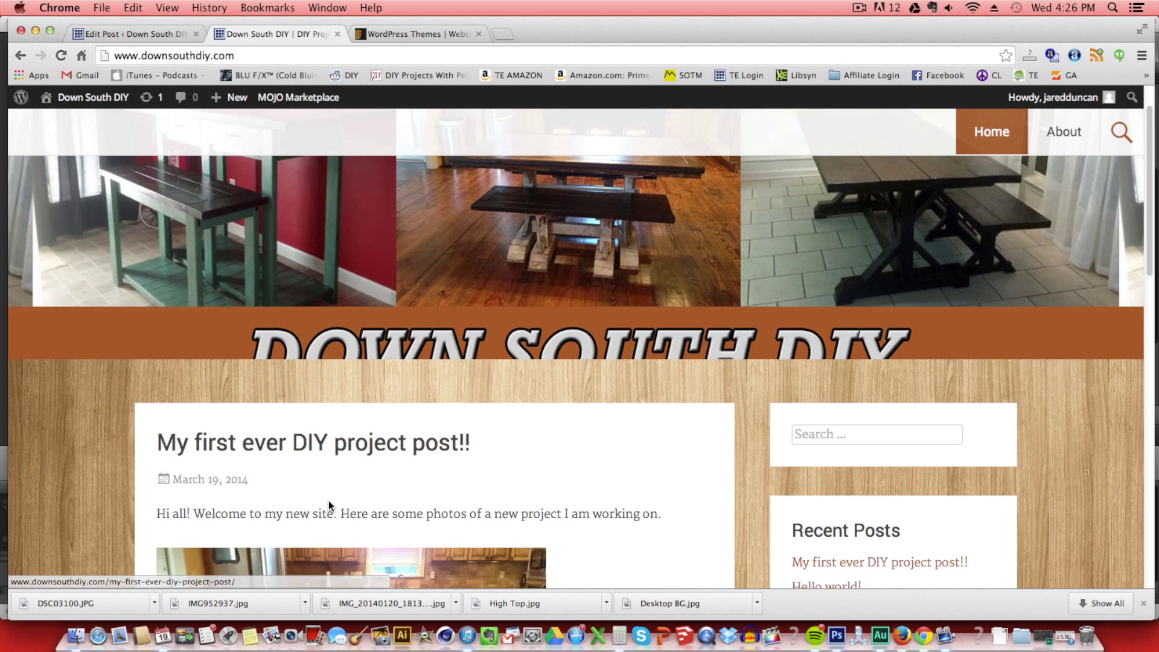
scroll(329, 502, "down", 3)
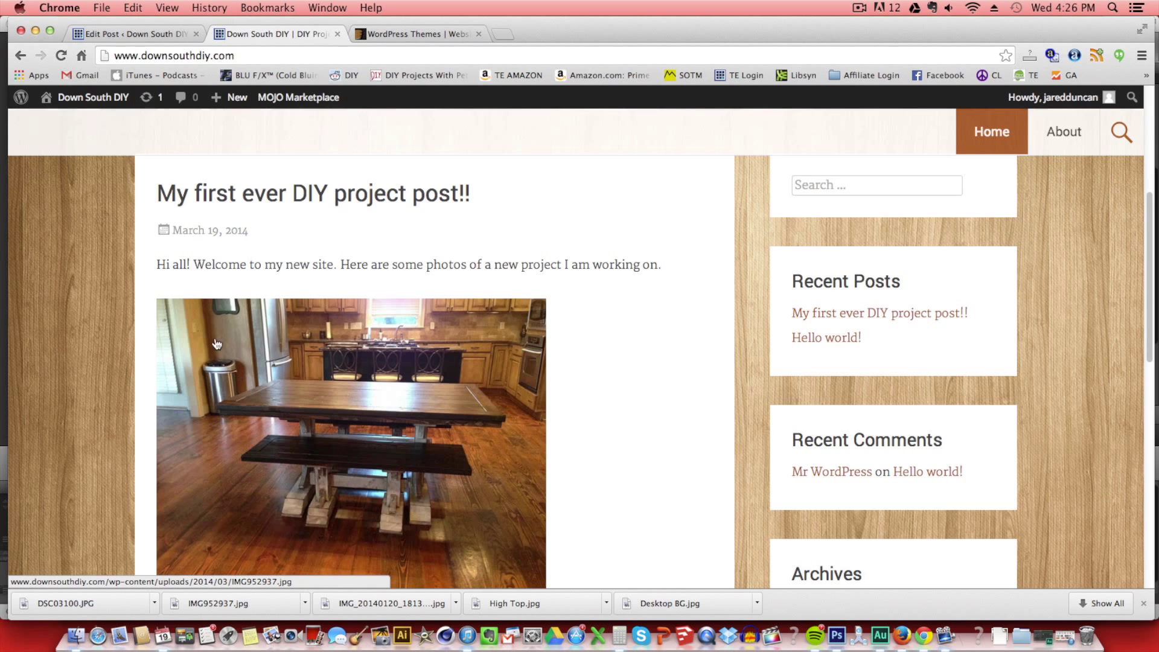
scroll(380, 388, "down", 5)
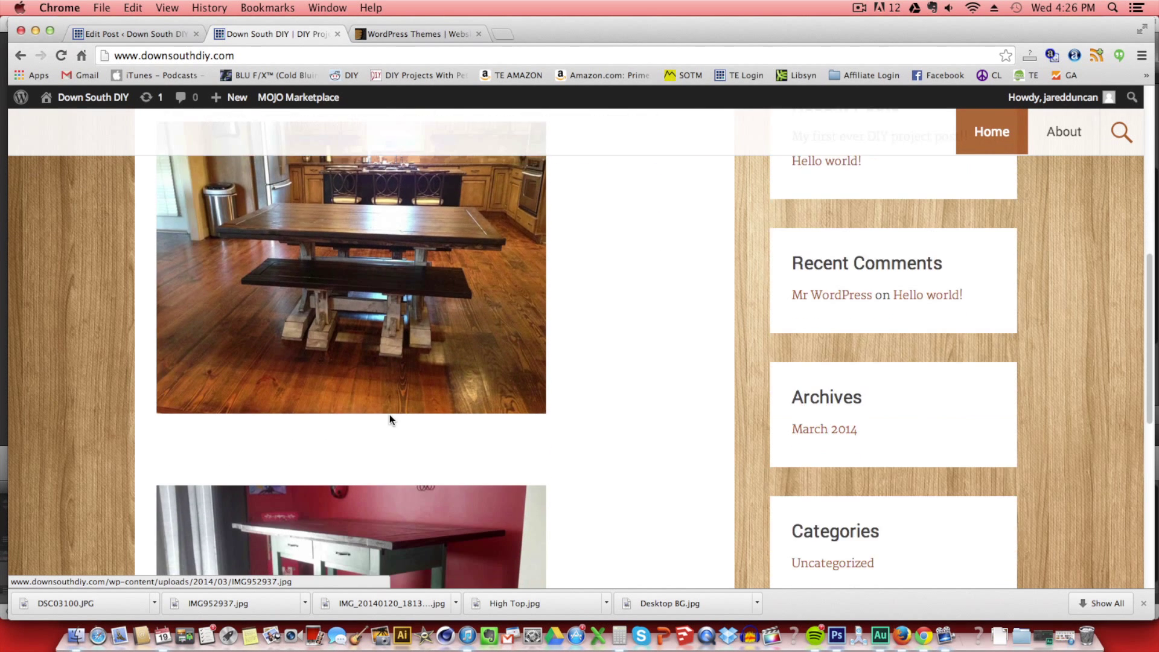
scroll(391, 421, "down", 3)
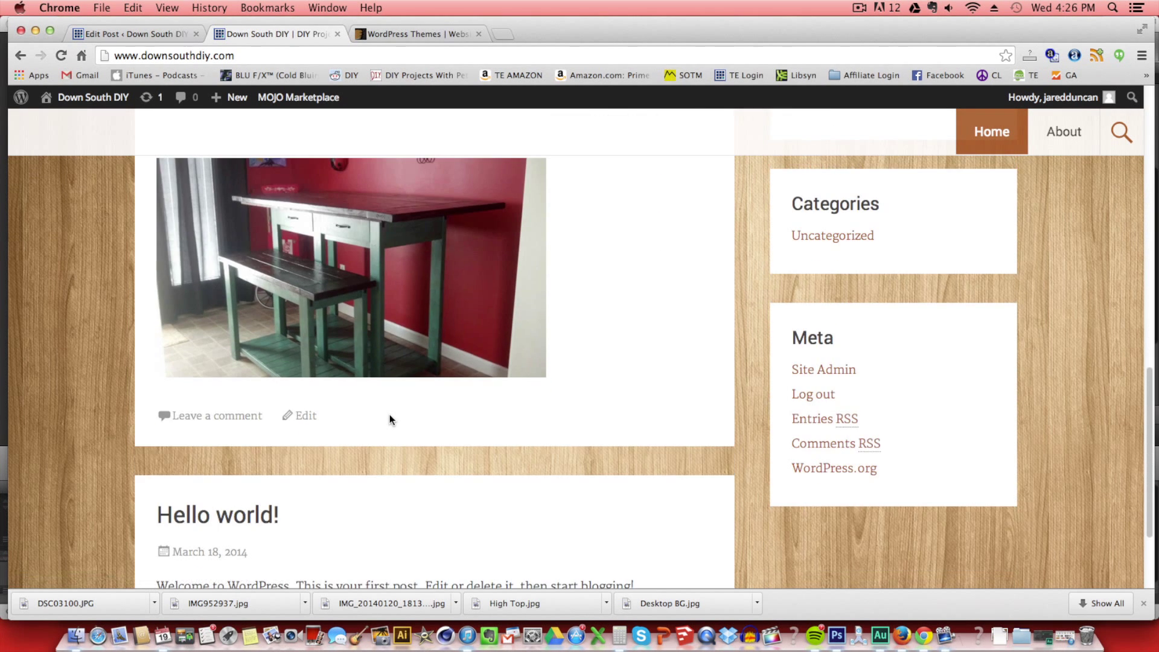
scroll(389, 416, "up", 2)
scroll(391, 421, "up", 5)
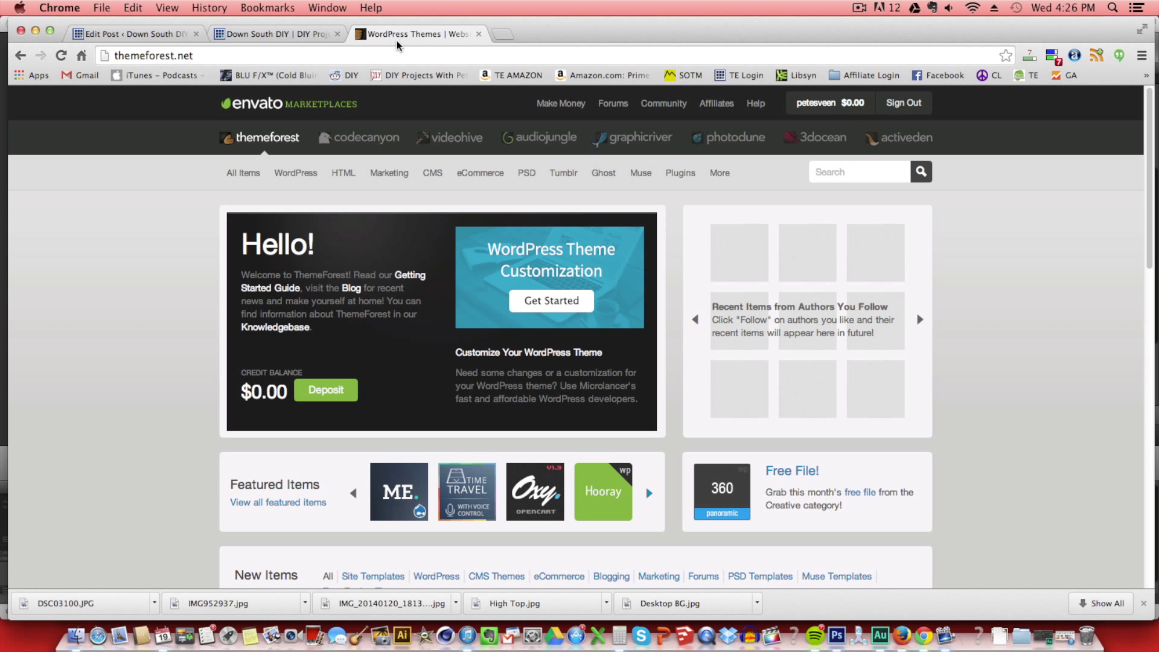
Open the Enfold theme from ThemeForest's popular WordPress items and launch its live preview.
mouse_move(300, 178)
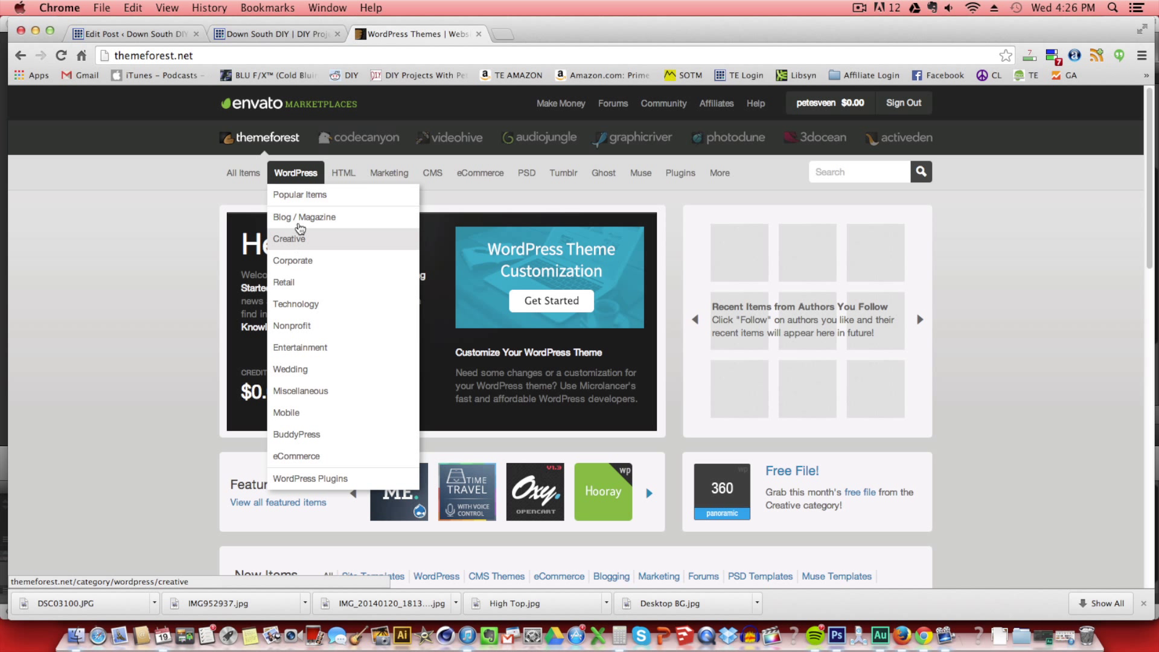
left_click(300, 196)
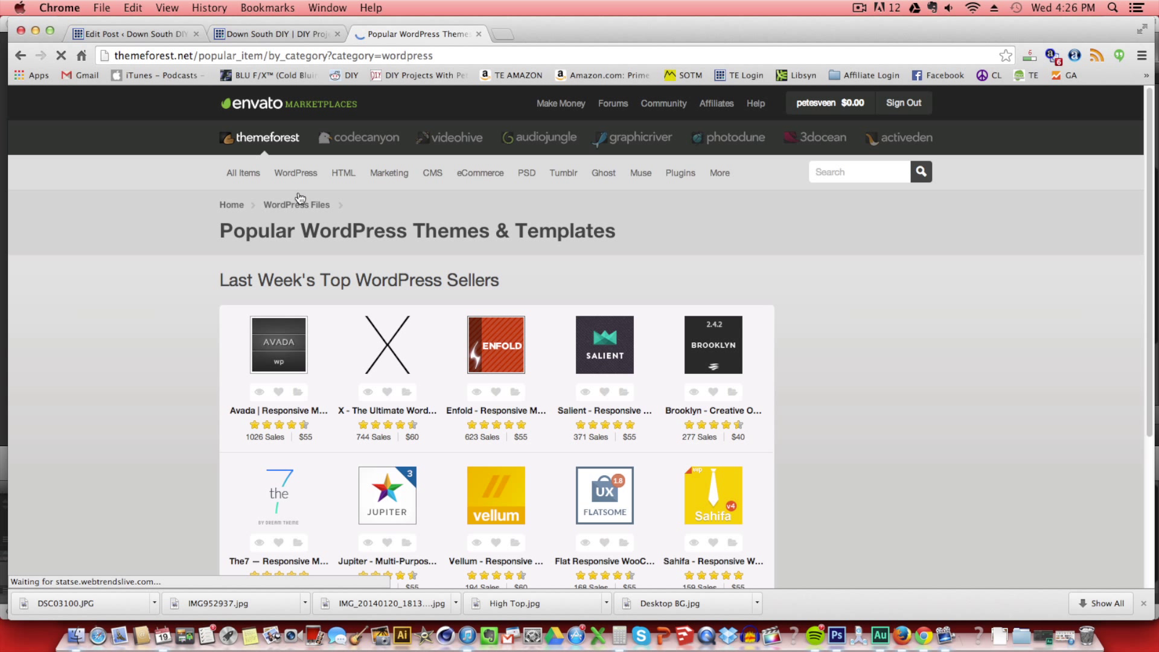
mouse_move(504, 350)
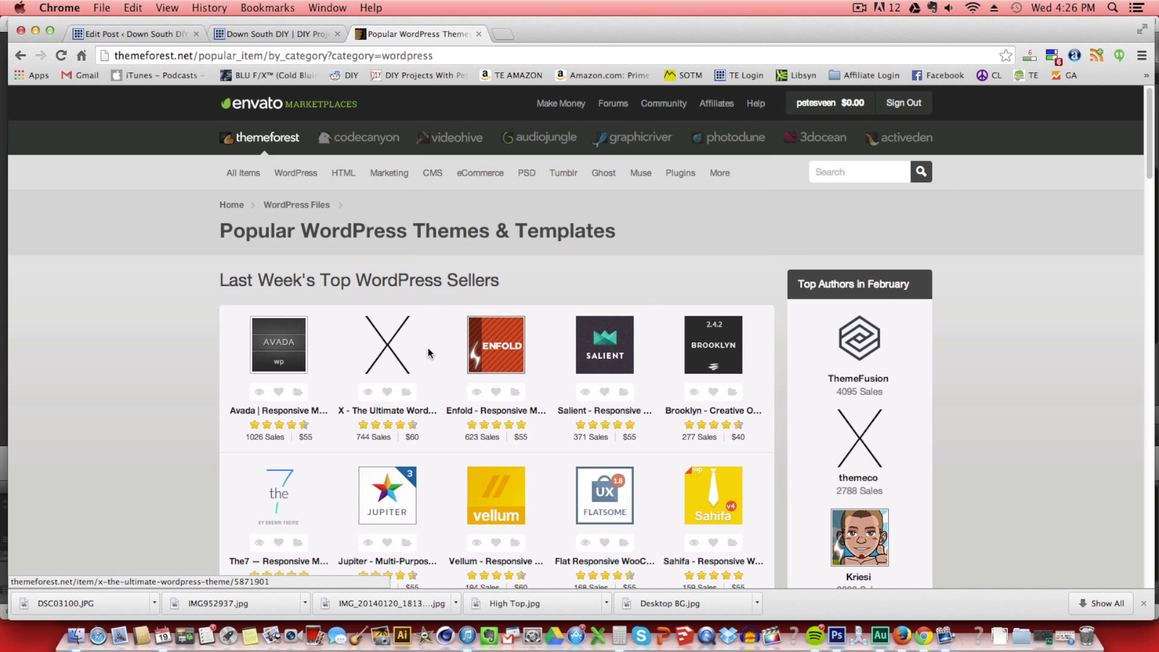
left_click(486, 354)
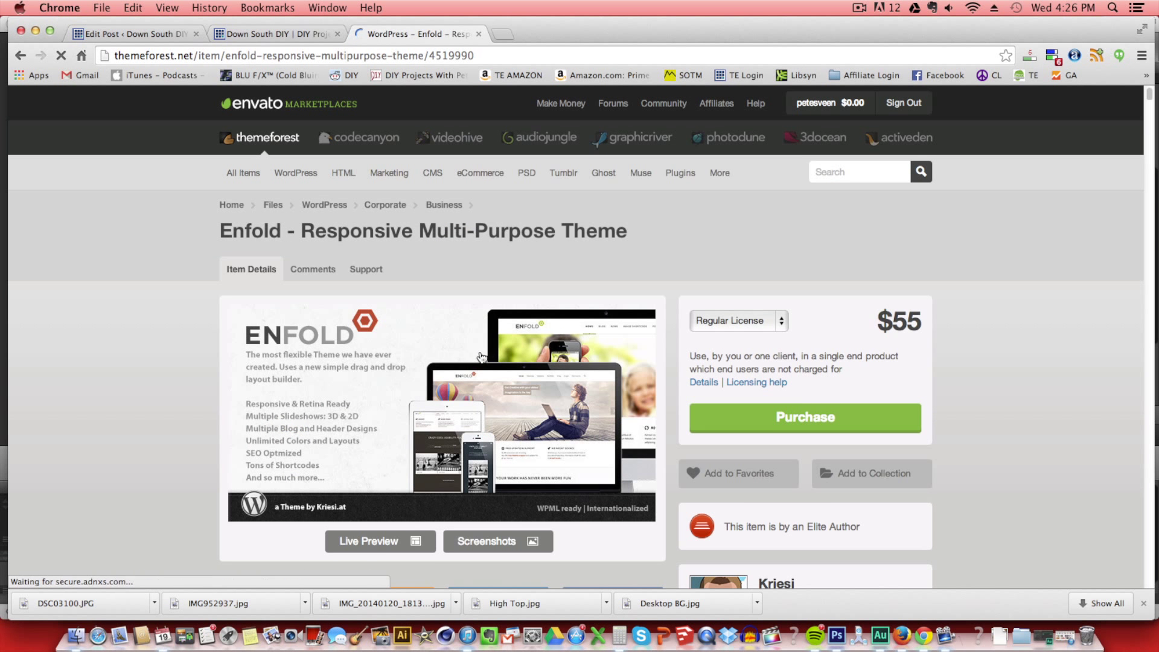
scroll(479, 355, "down", 5)
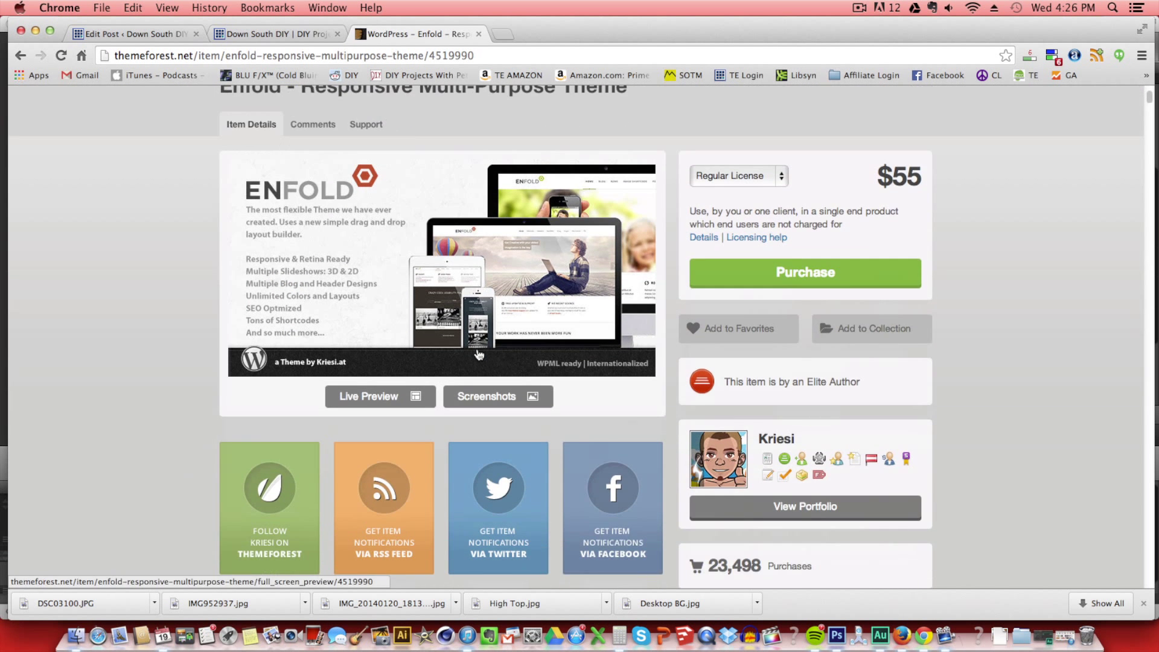
left_click(410, 396)
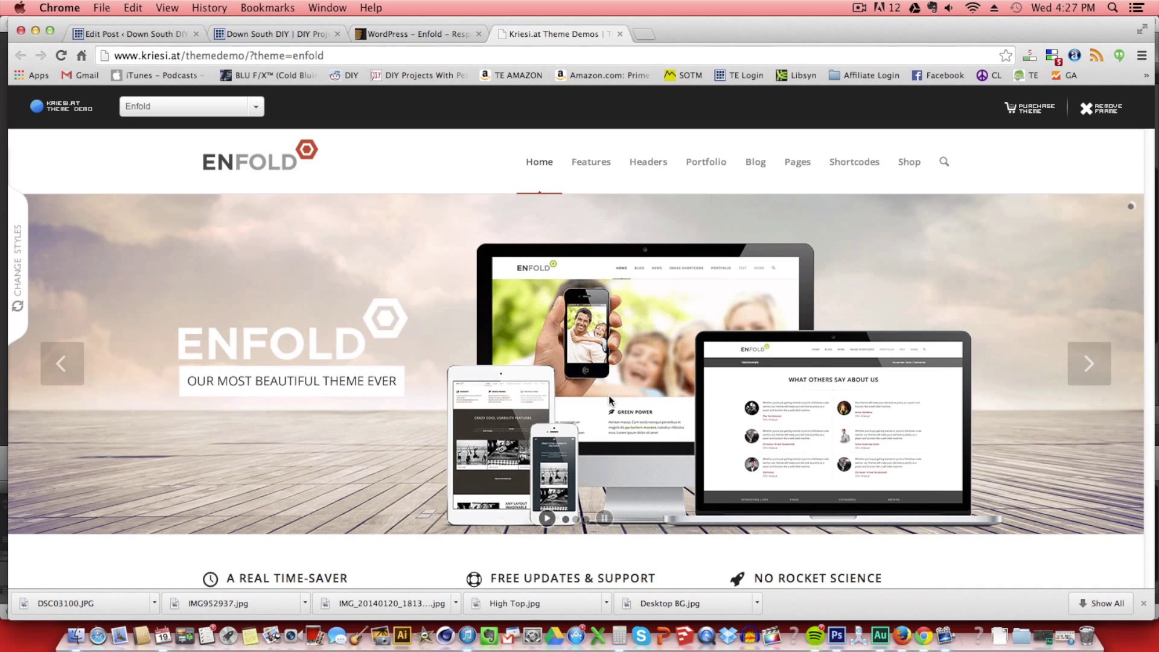
Scroll through the Enfold demo home page.
scroll(608, 396, "down", 6)
scroll(609, 400, "down", 15)
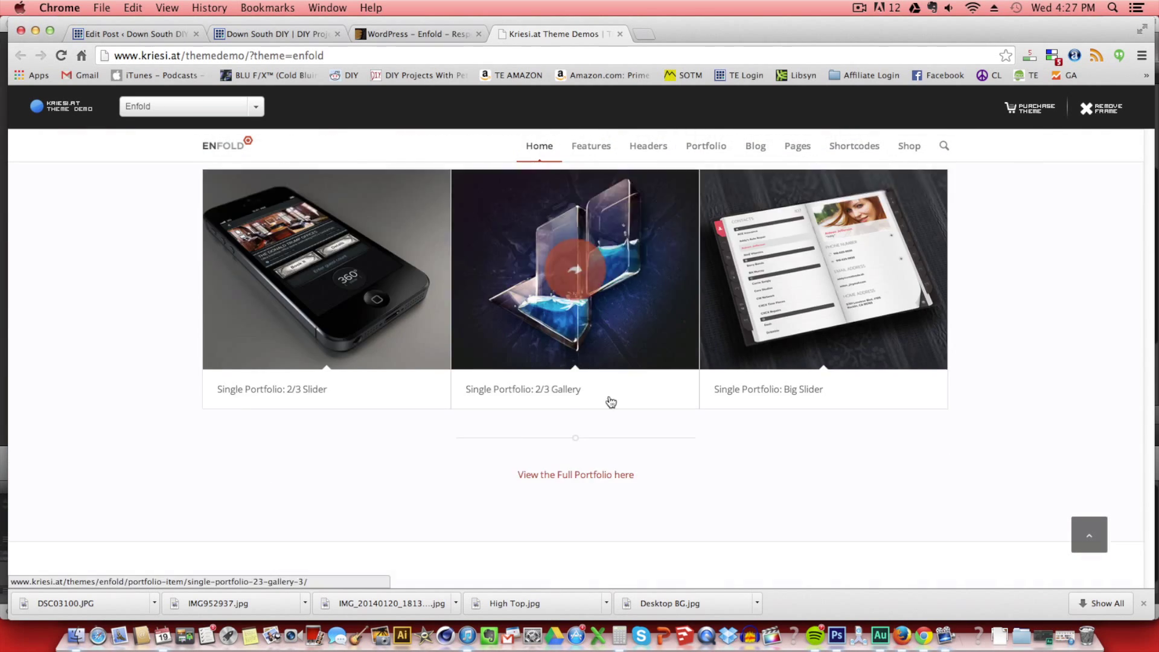
scroll(609, 396, "down", 4)
scroll(608, 395, "up", 10)
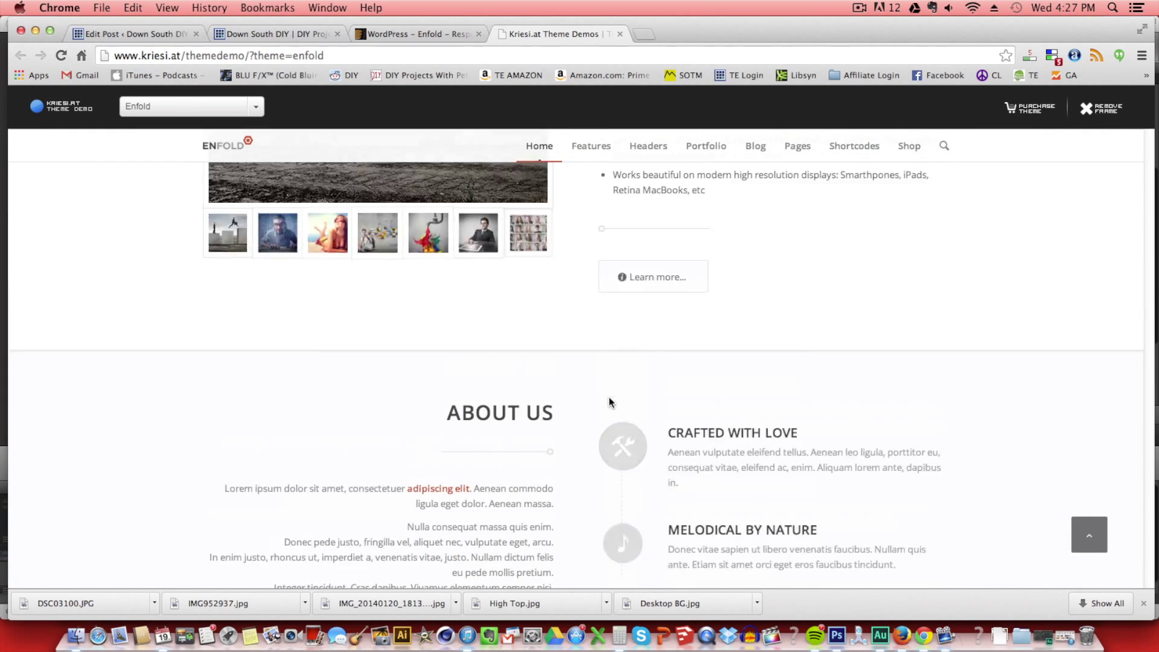
scroll(608, 401, "up", 15)
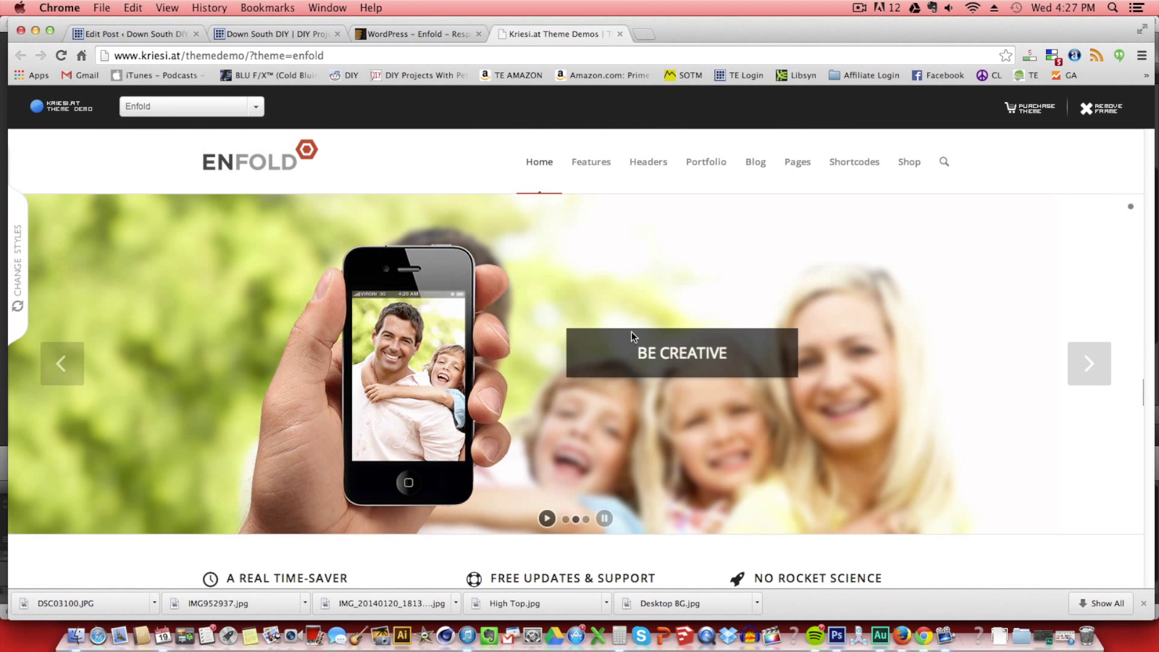
Open the demo's Masonry Portfolio page and scroll through its project grid.
mouse_move(708, 163)
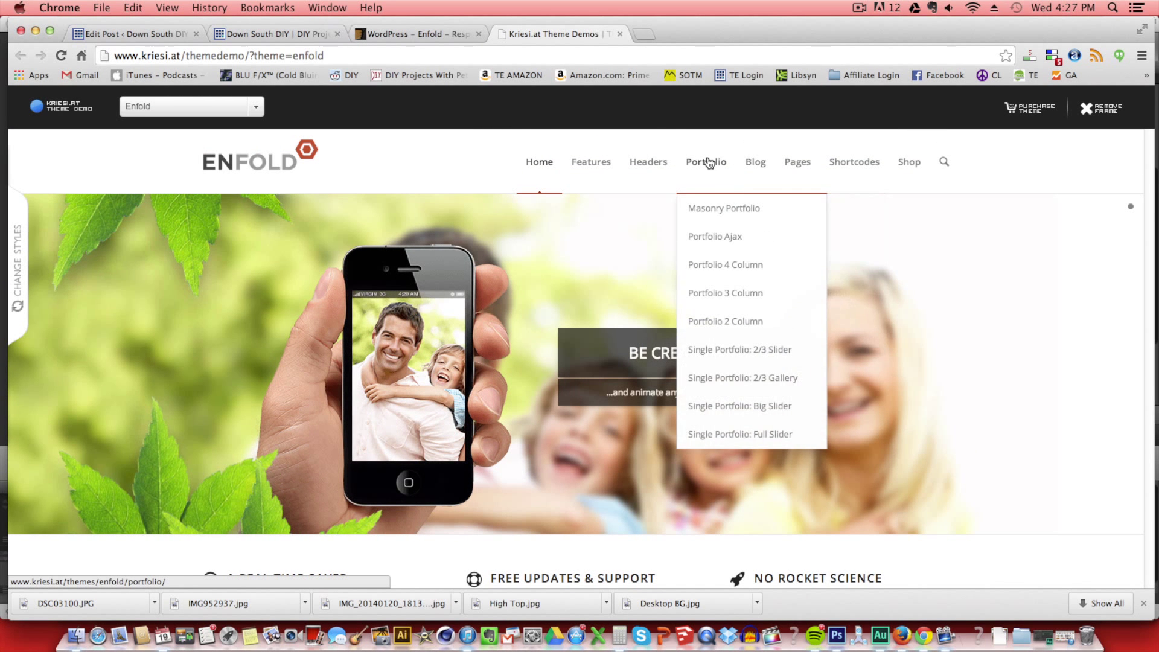
left_click(711, 210)
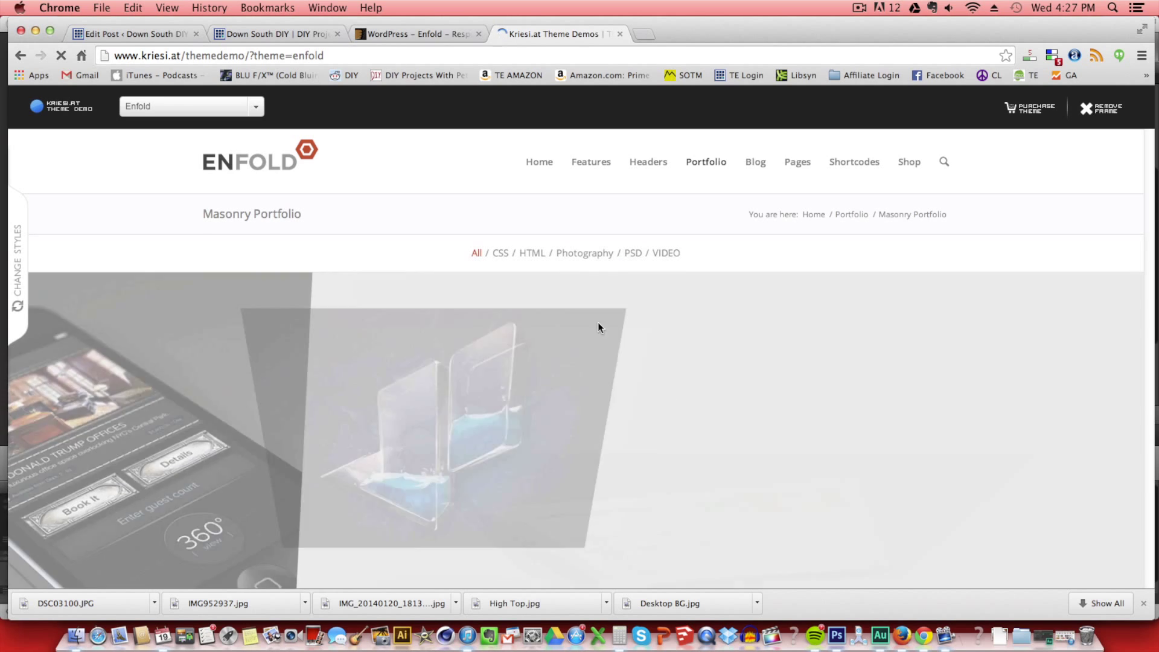
scroll(598, 322, "down", 3)
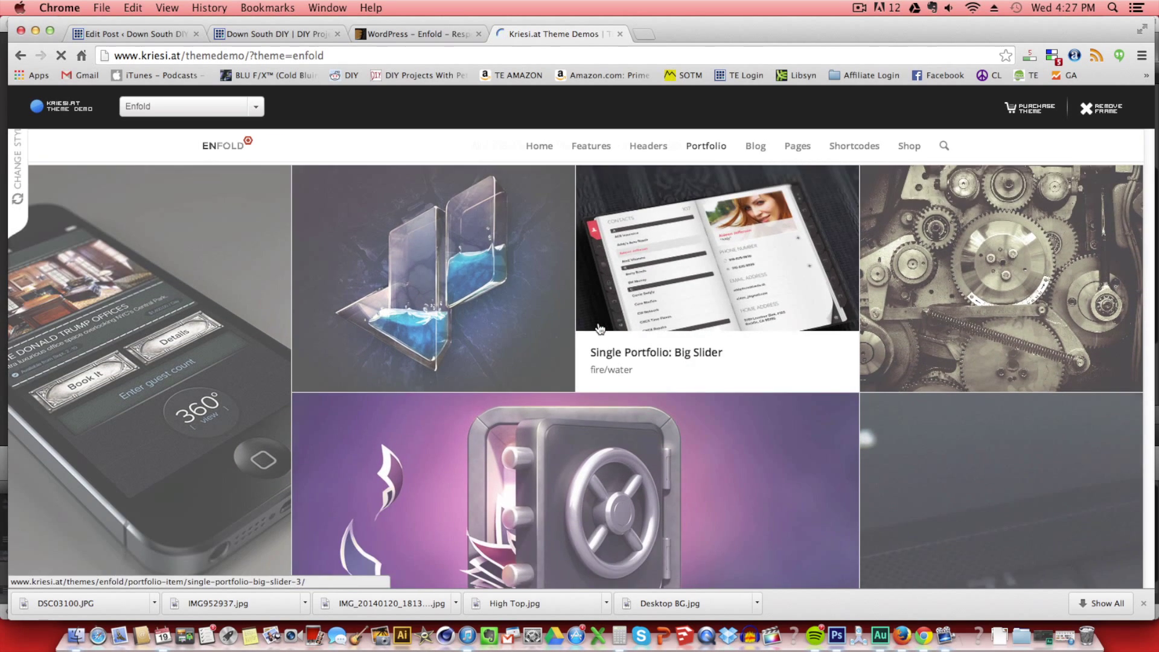
scroll(600, 328, "down", 7)
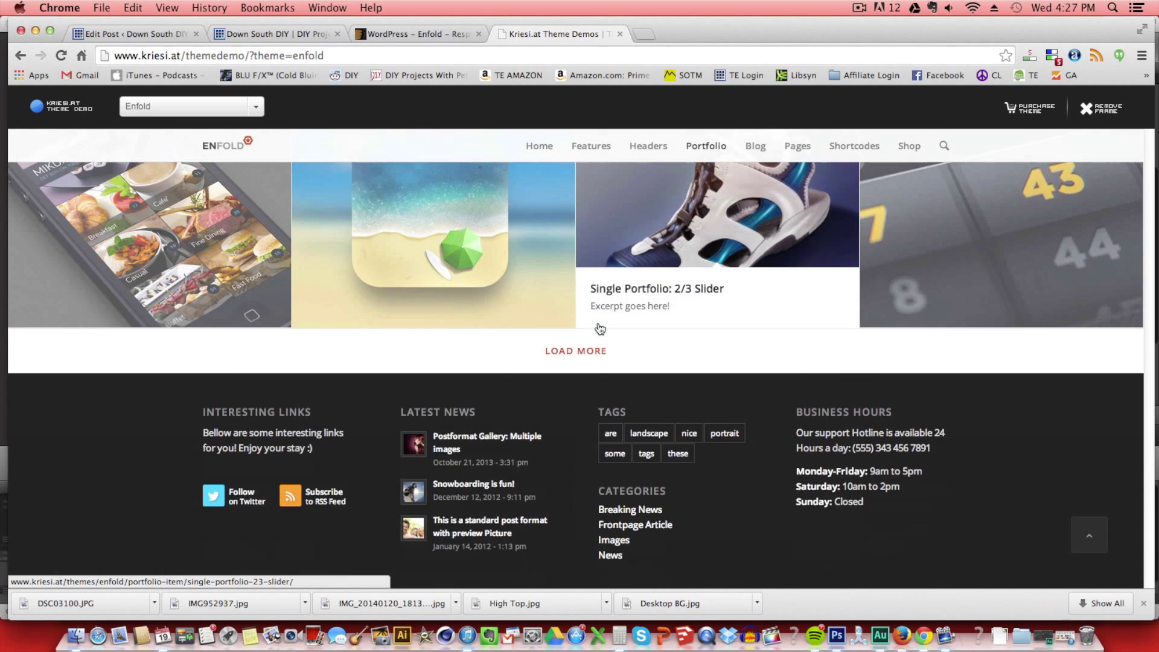
scroll(599, 329, "up", 3)
scroll(599, 328, "up", 7)
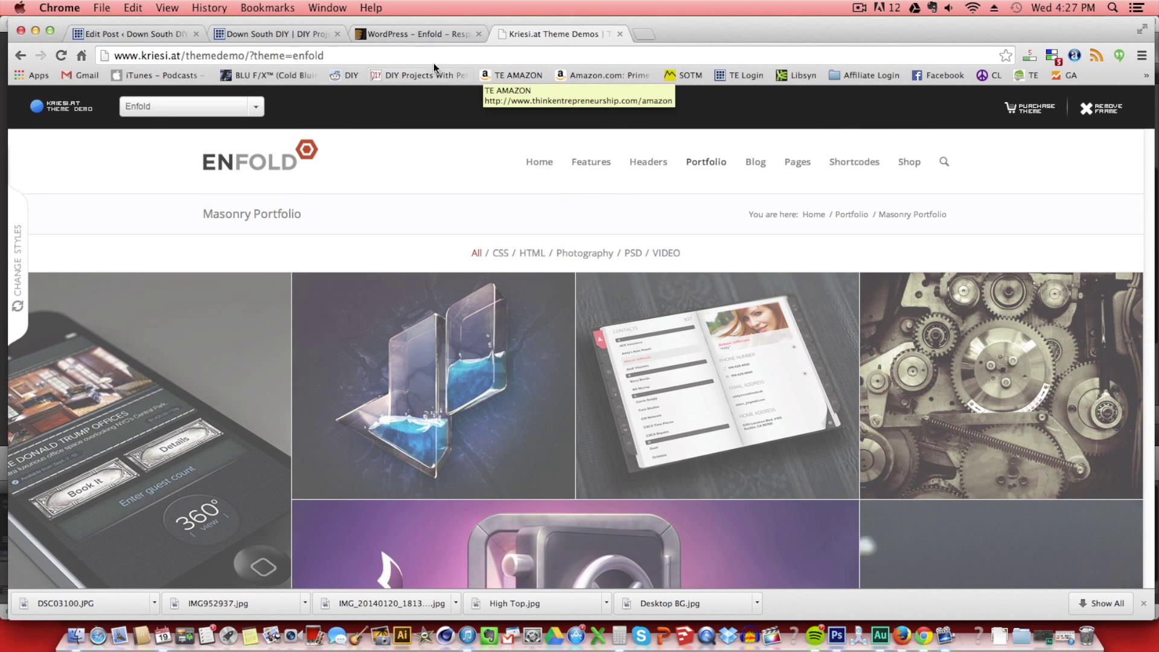
left_click(299, 28)
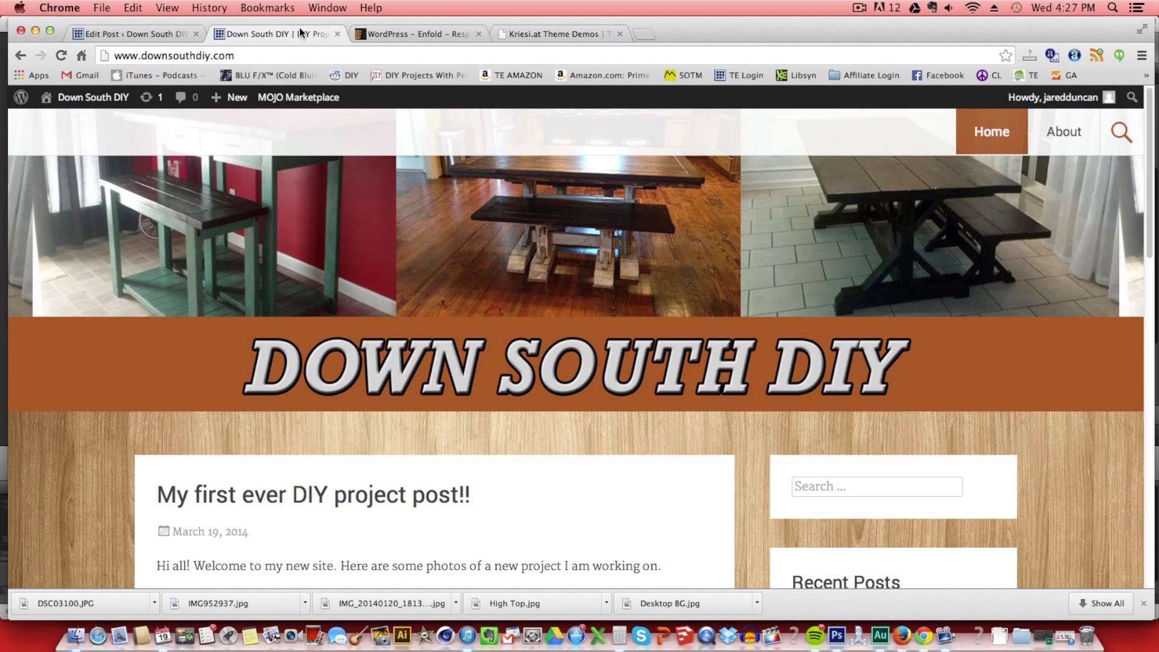
scroll(349, 230, "down", 2)
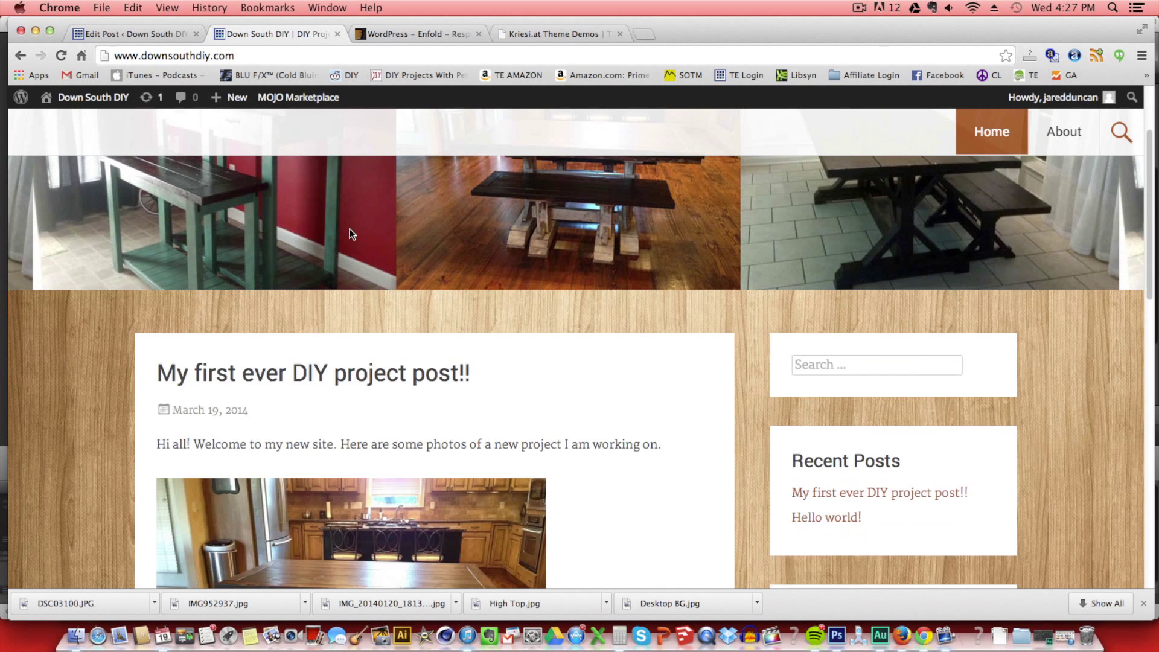
scroll(349, 230, "up", 2)
left_click(276, 53)
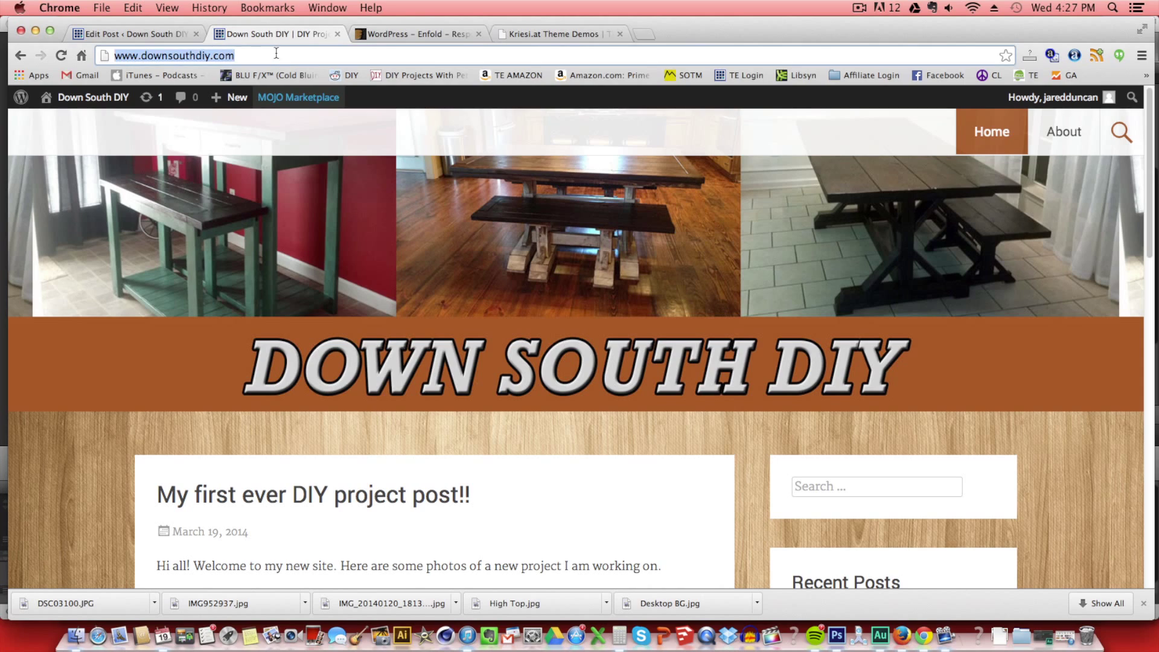
type("www.d")
key("Return")
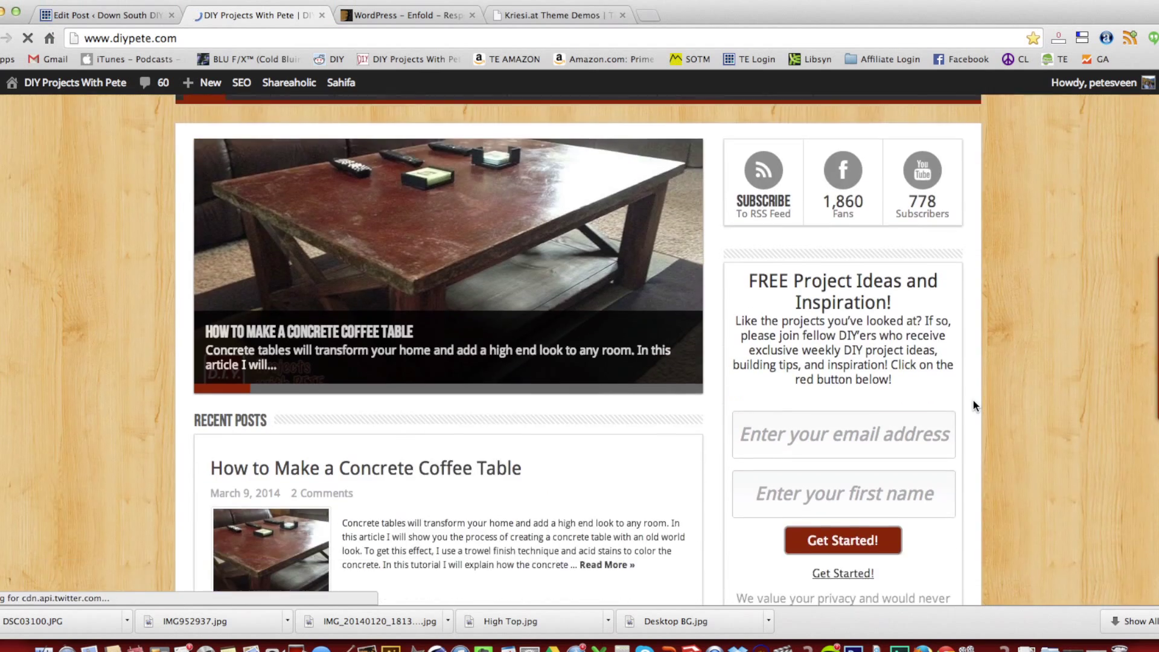
scroll(973, 400, "down", 8)
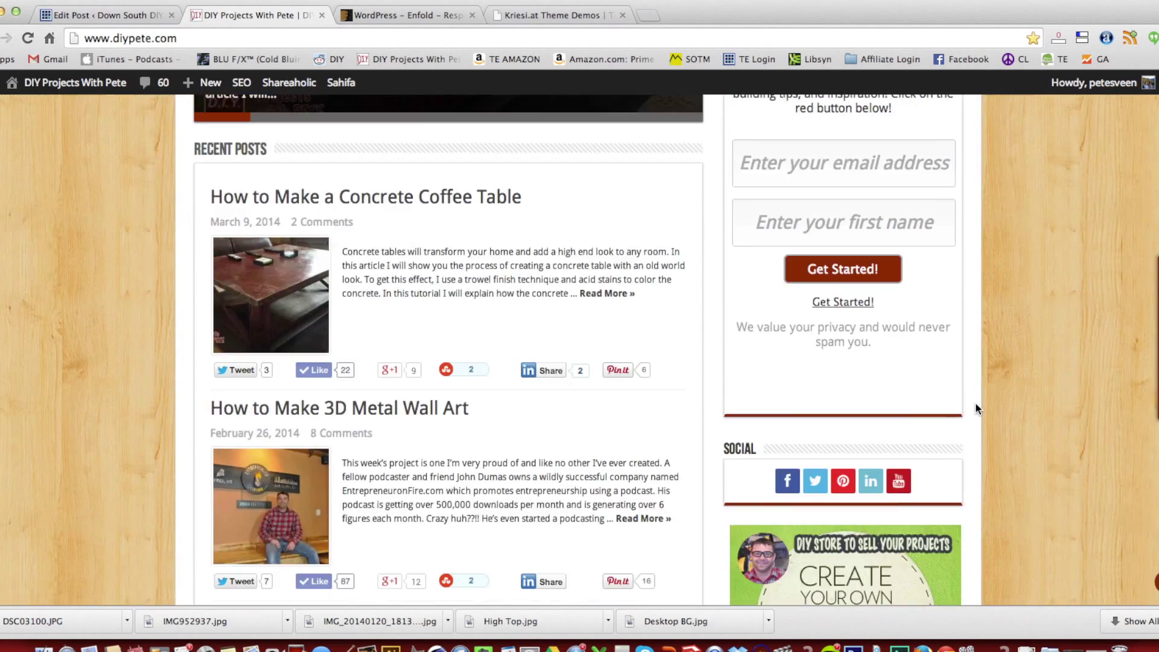
scroll(976, 406, "down", 9)
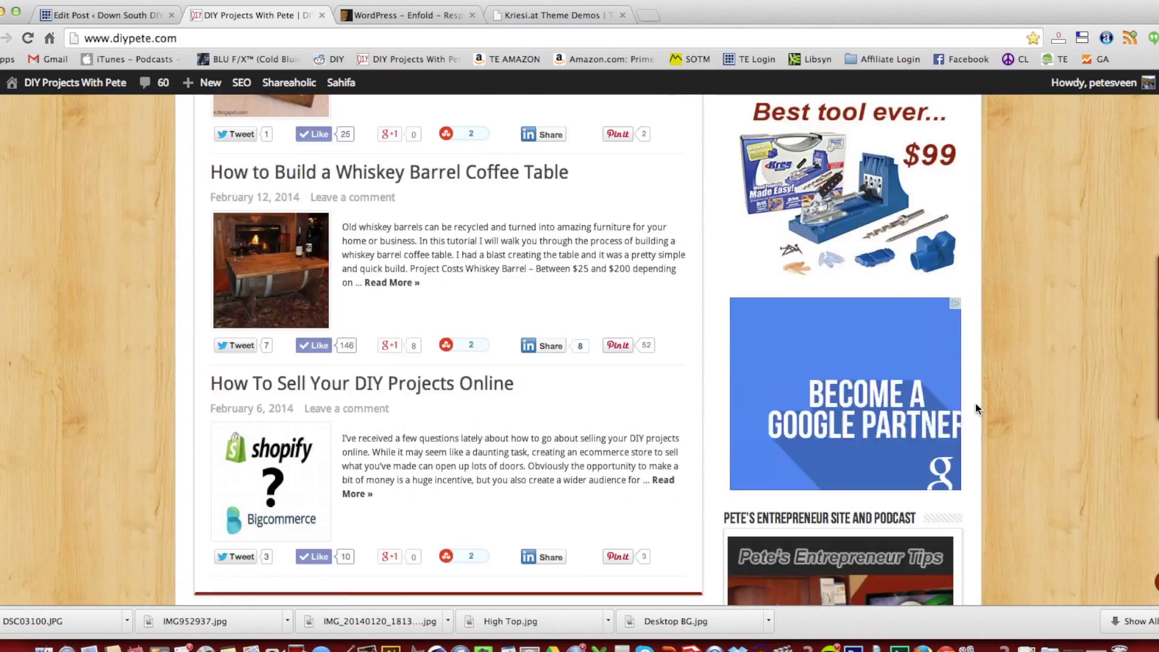
scroll(975, 407, "up", 18)
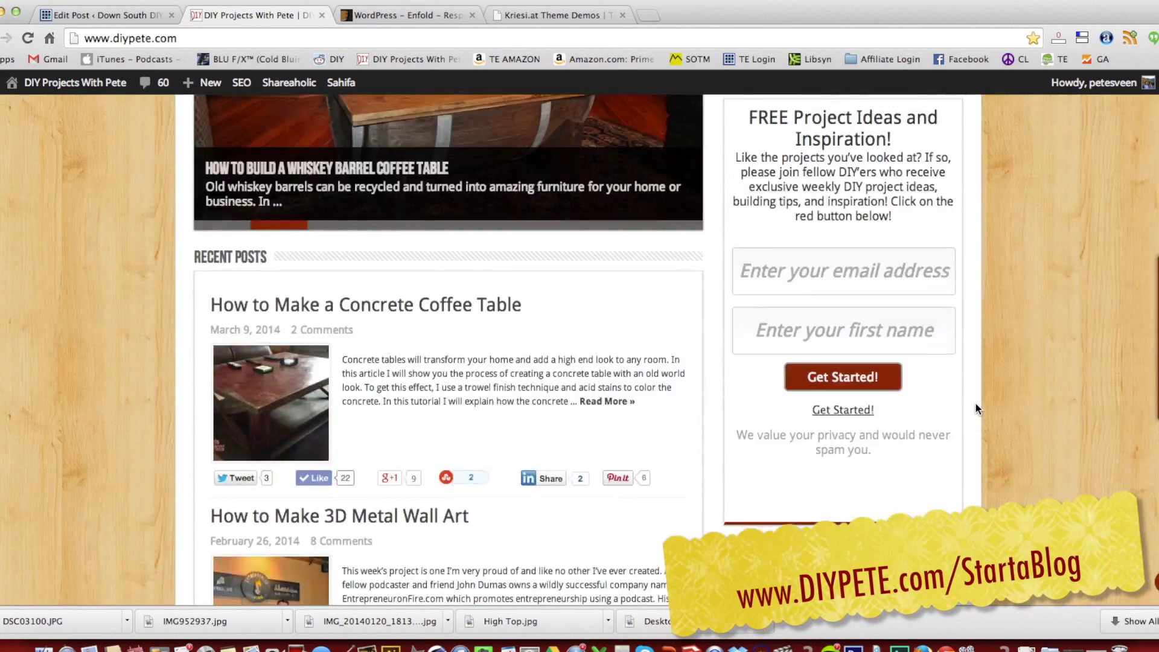